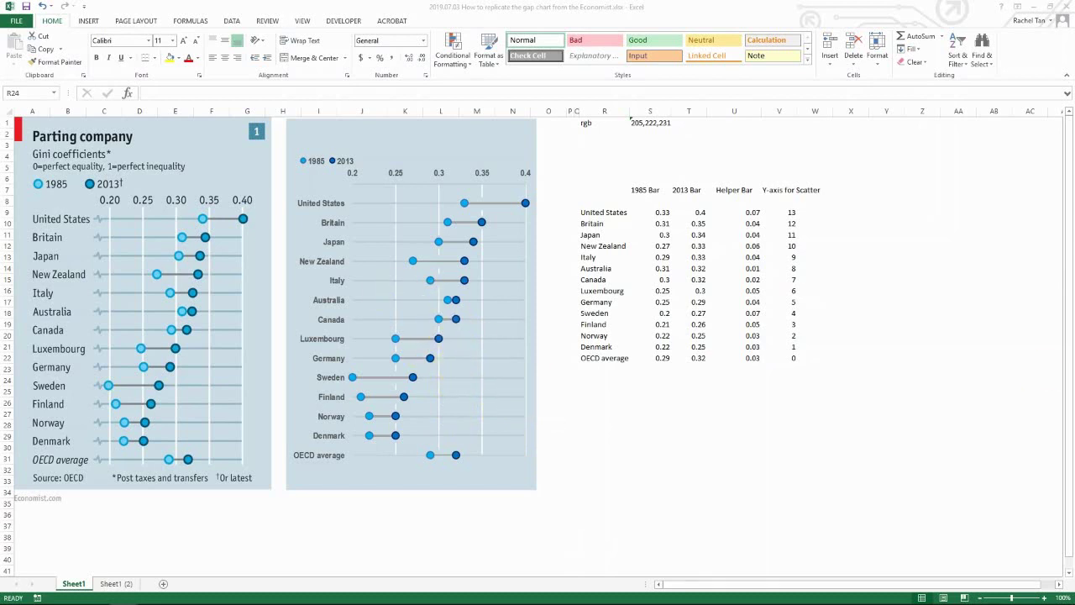
# Step: Switch to the Sheet1 (2) tab with the original Economist chart and data
pyautogui.hotkey('ctrl', 'pagedown')
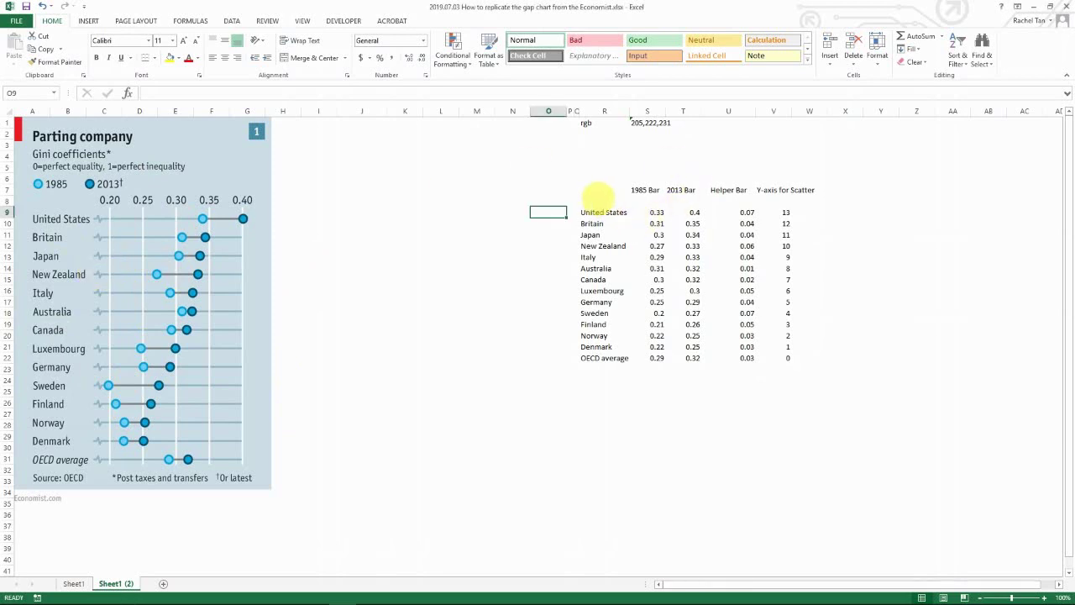
pyautogui.moveTo(600, 191); pyautogui.dragTo(689, 360)
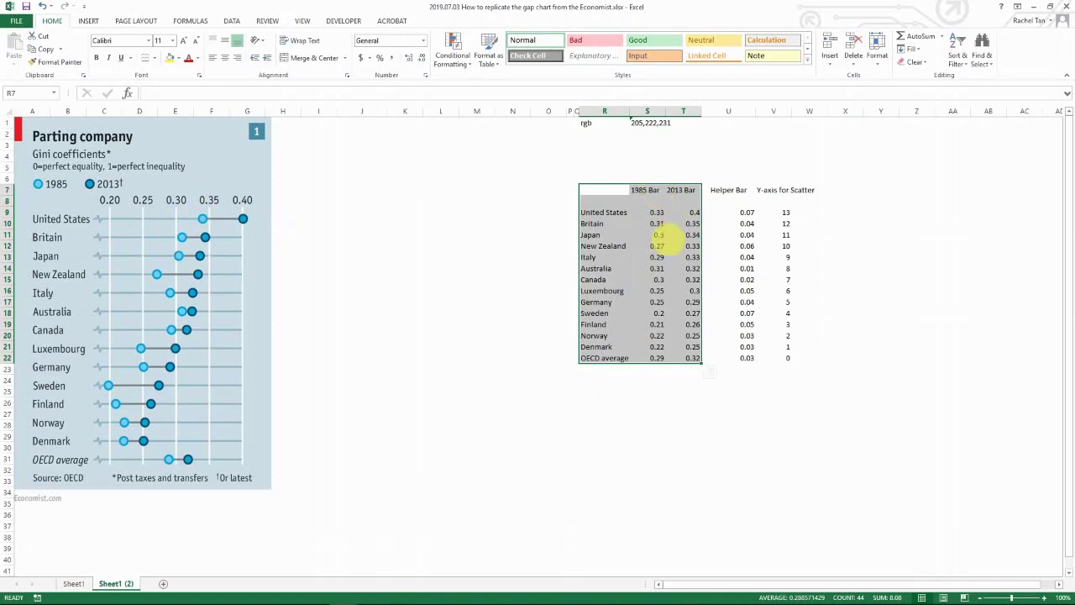
pyautogui.click(647, 189)
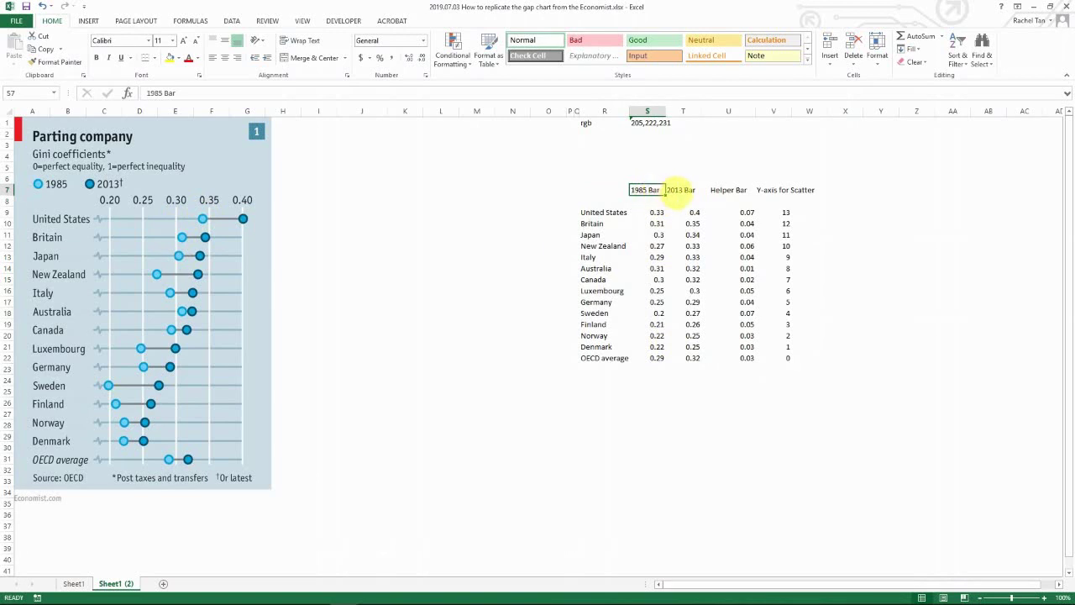
pyautogui.click(681, 190)
pyautogui.click(645, 189)
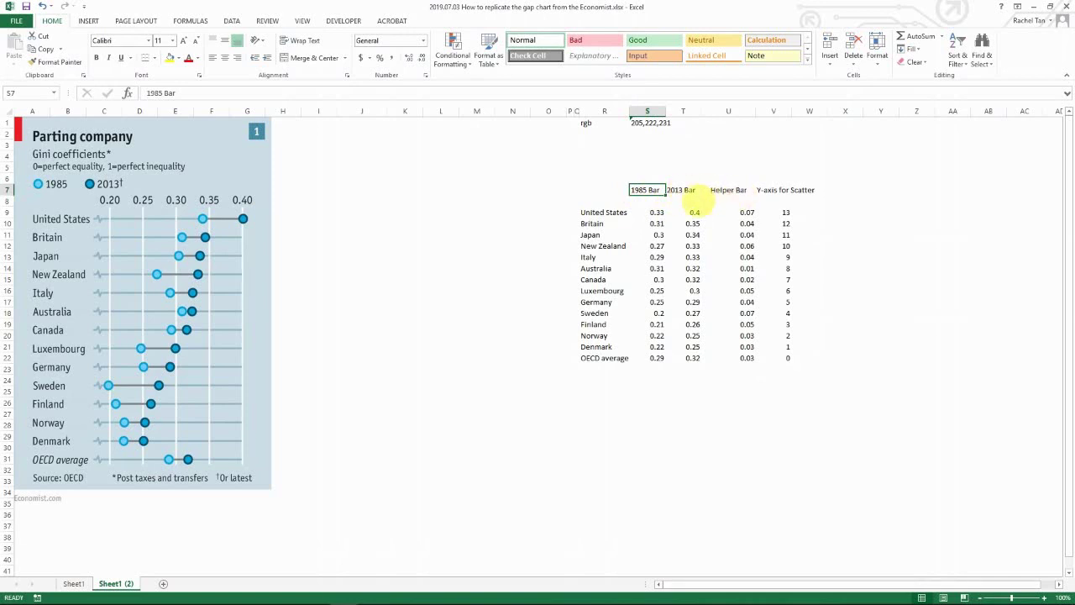
pyautogui.click(692, 213)
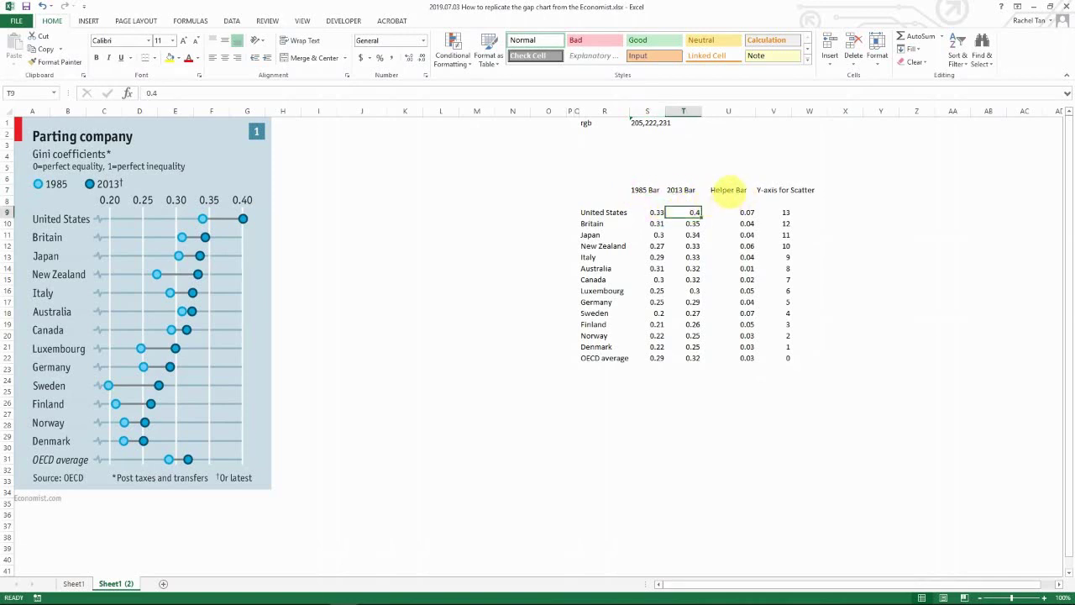
pyautogui.moveTo(729, 189); pyautogui.dragTo(779, 357)
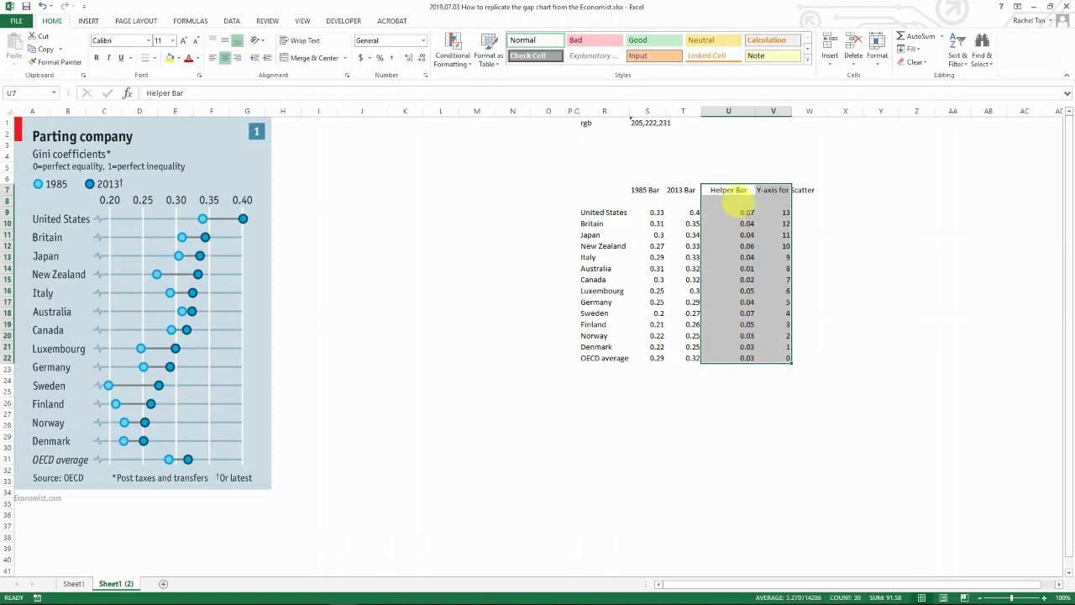
pyautogui.click(747, 213)
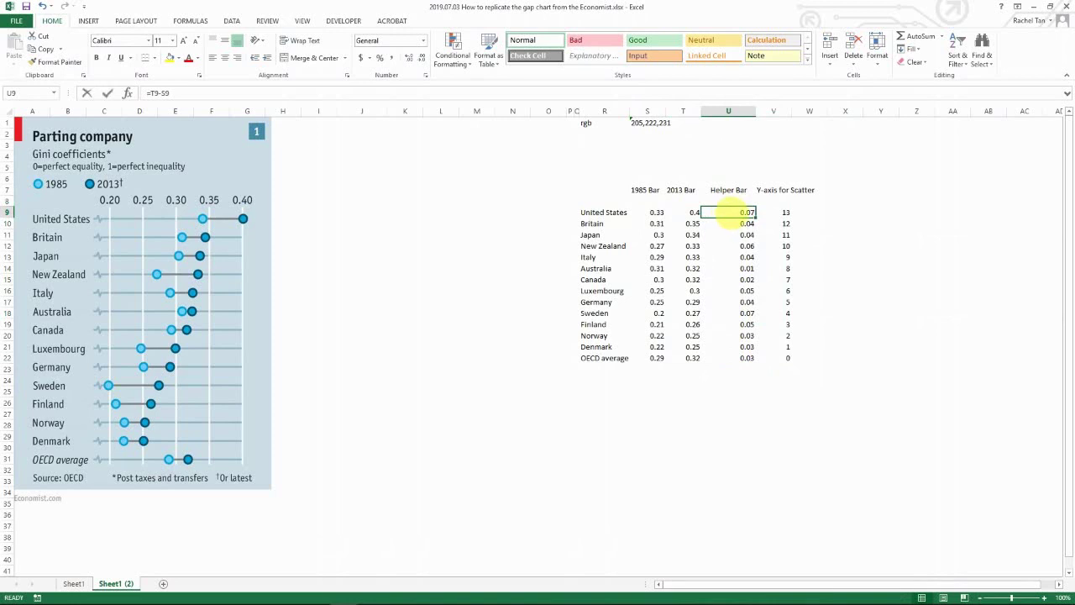
pyautogui.doubleClick(727, 213)
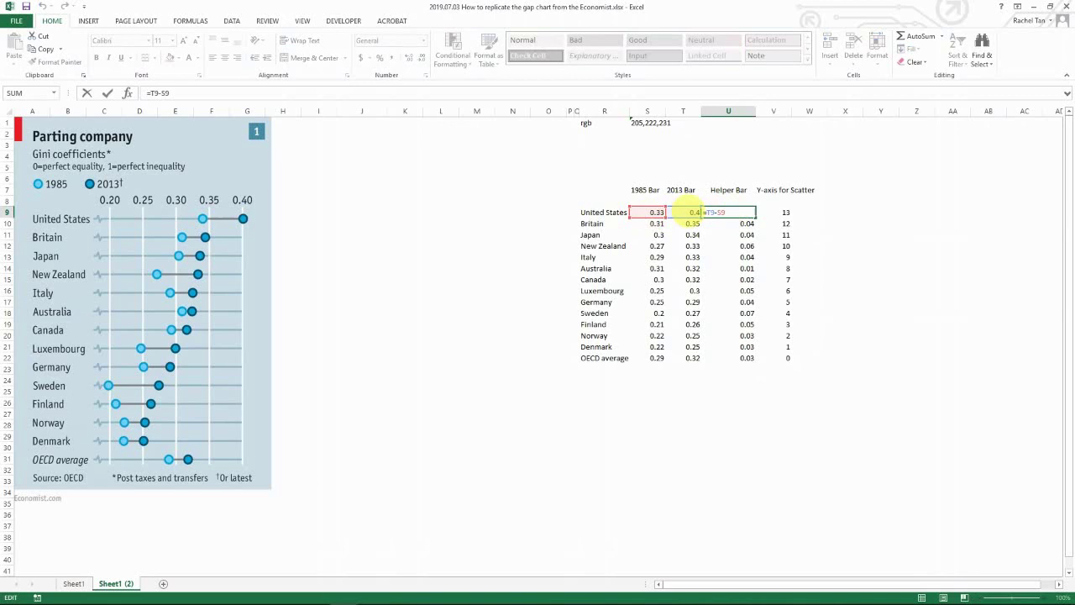
pyautogui.press('Escape')
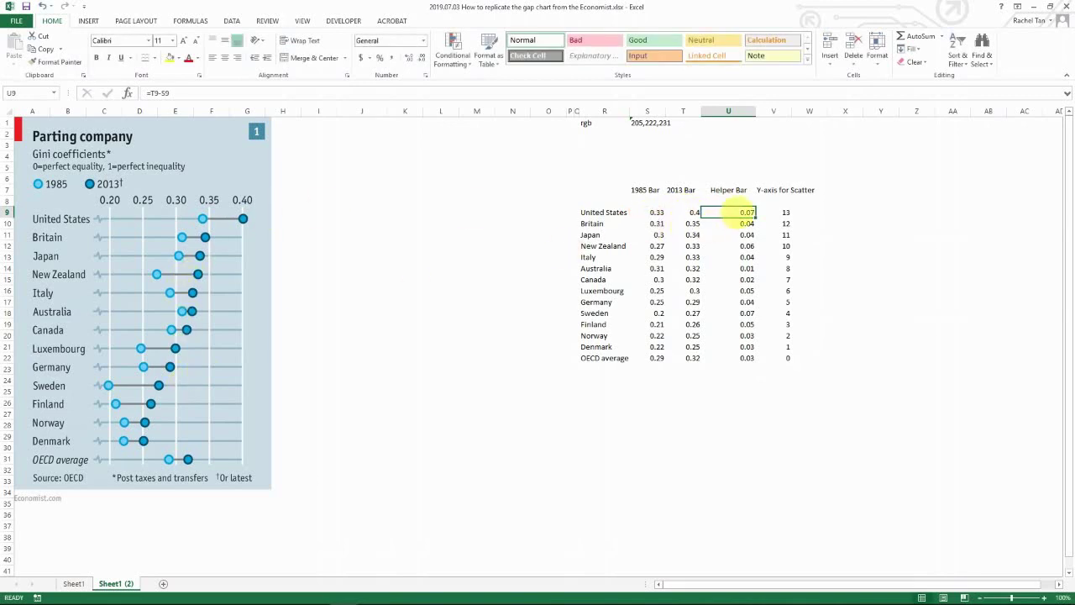
pyautogui.doubleClick(727, 212)
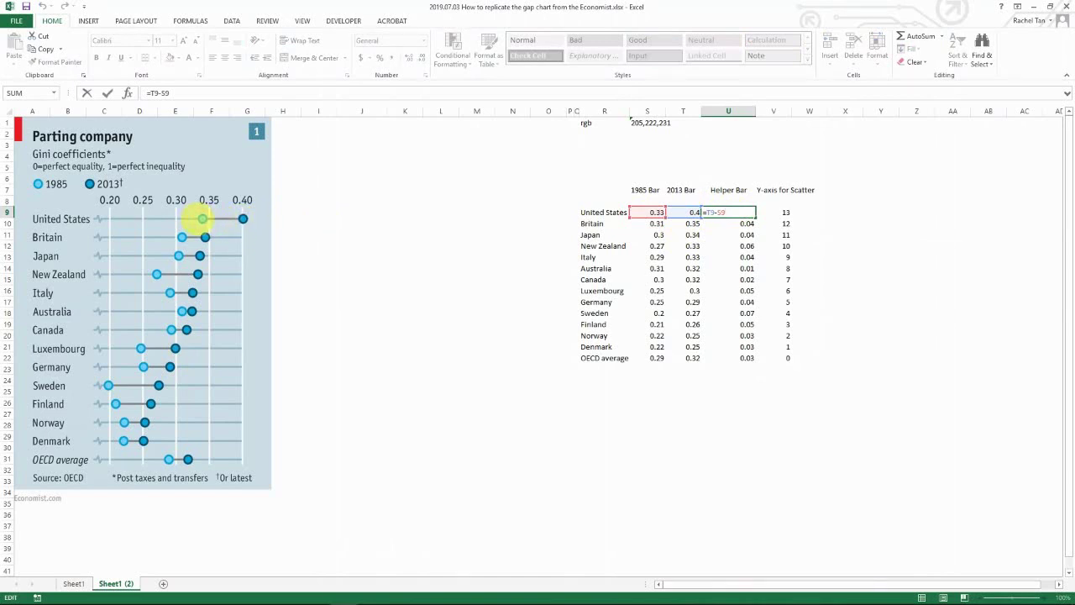
pyautogui.press('Return')
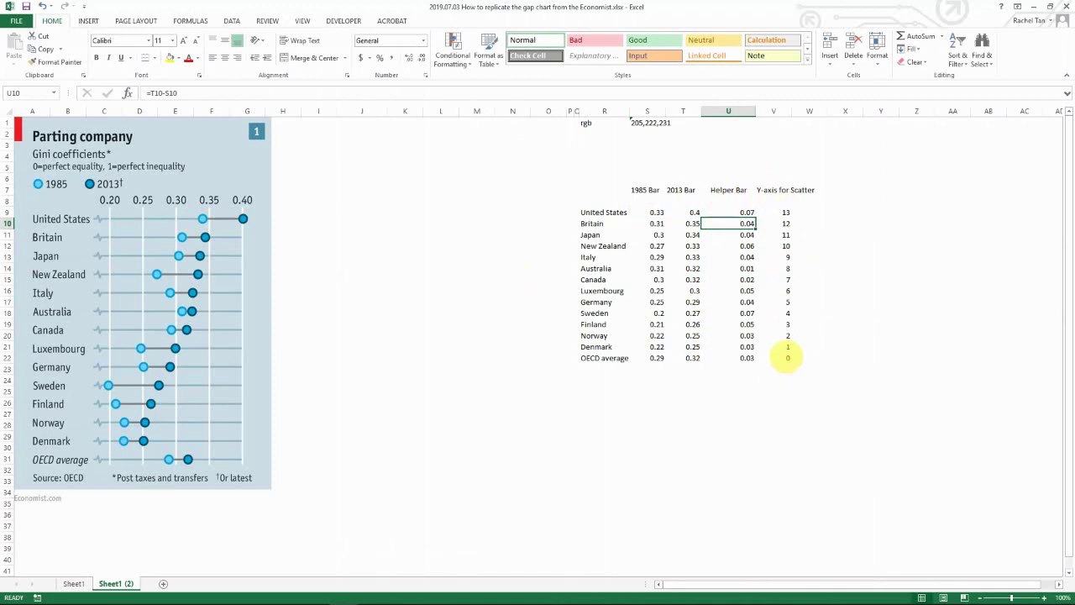
pyautogui.click(785, 358)
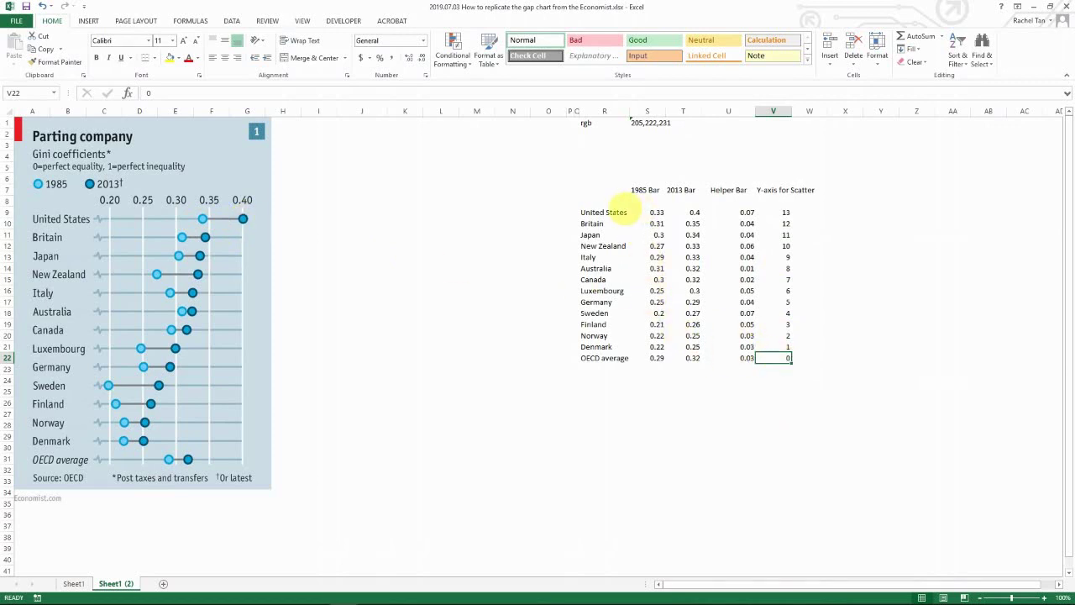
pyautogui.click(592, 200)
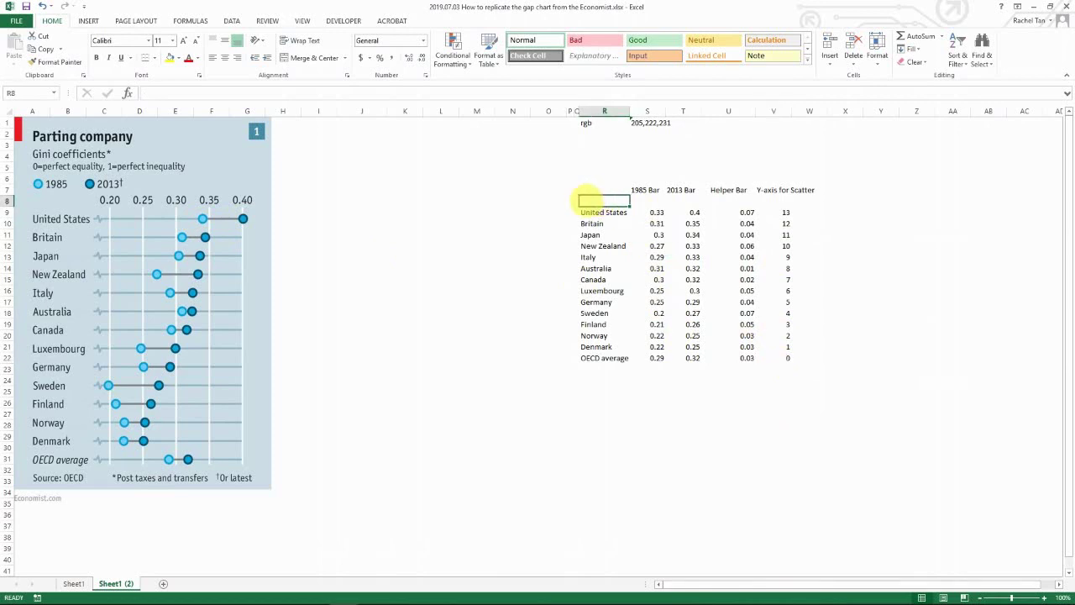
pyautogui.moveTo(591, 200); pyautogui.dragTo(809, 200)
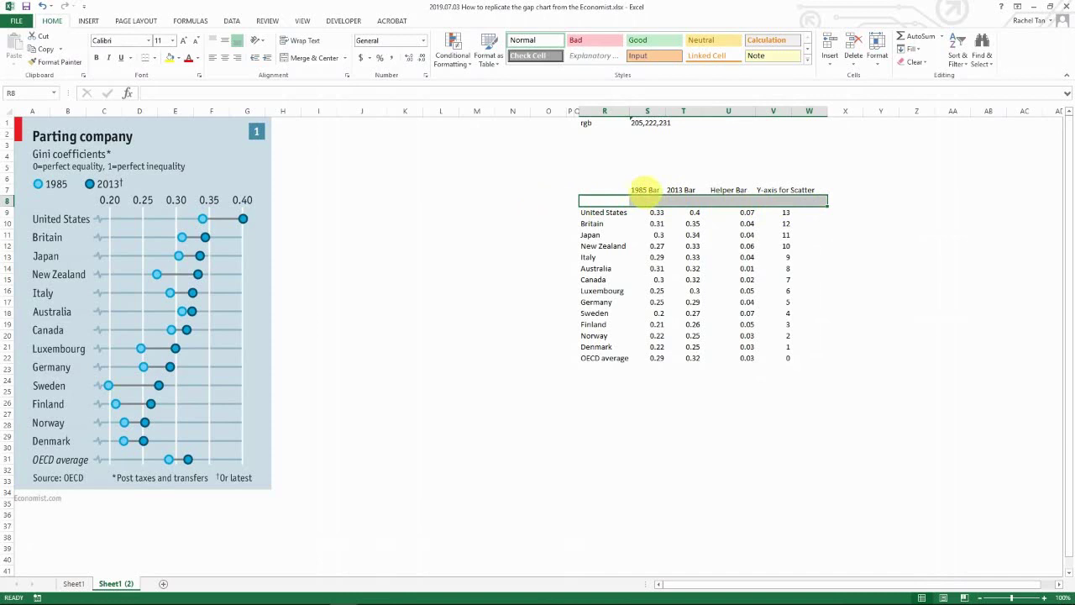
pyautogui.moveTo(603, 213); pyautogui.dragTo(773, 357)
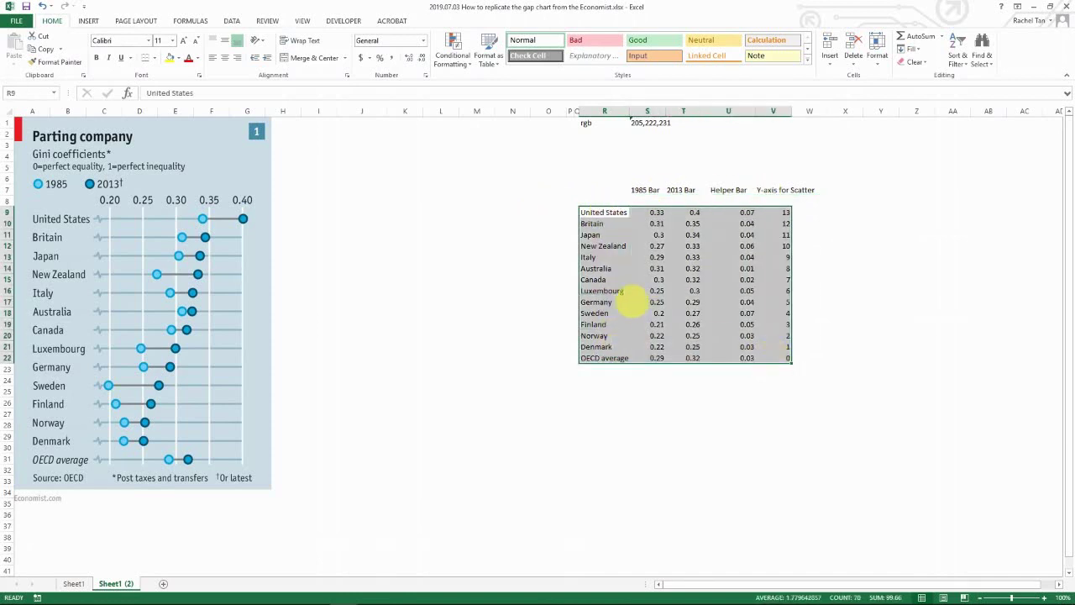
pyautogui.click(74, 583)
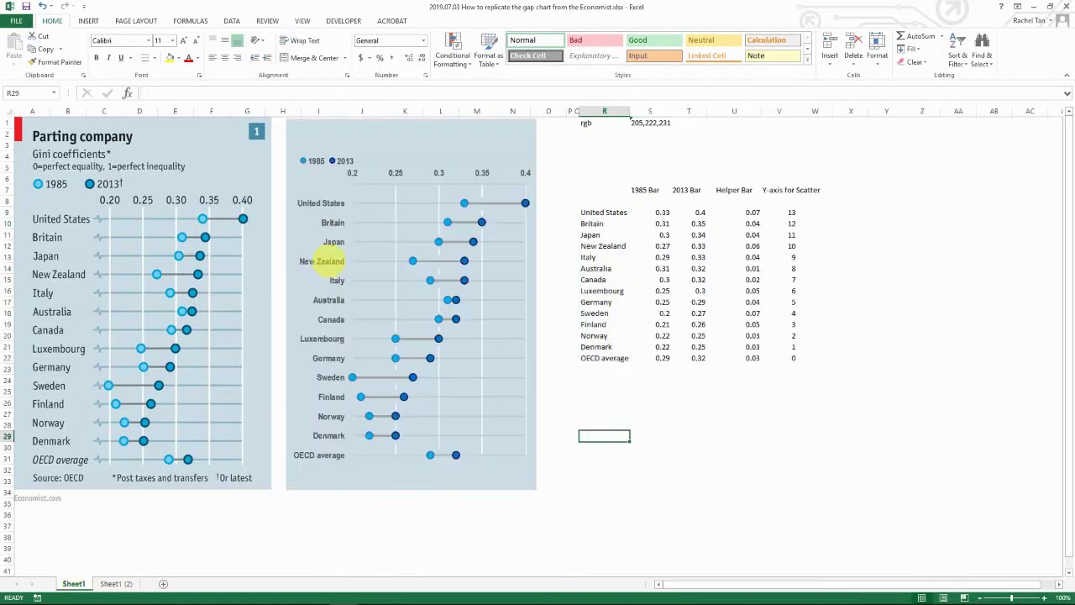
pyautogui.click(368, 241)
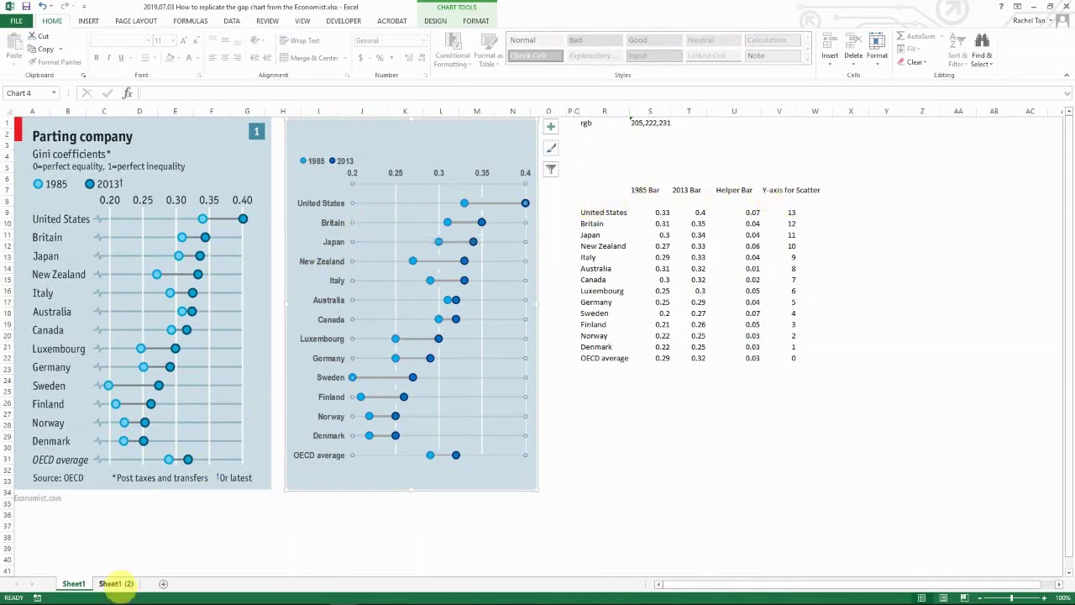
pyautogui.click(116, 583)
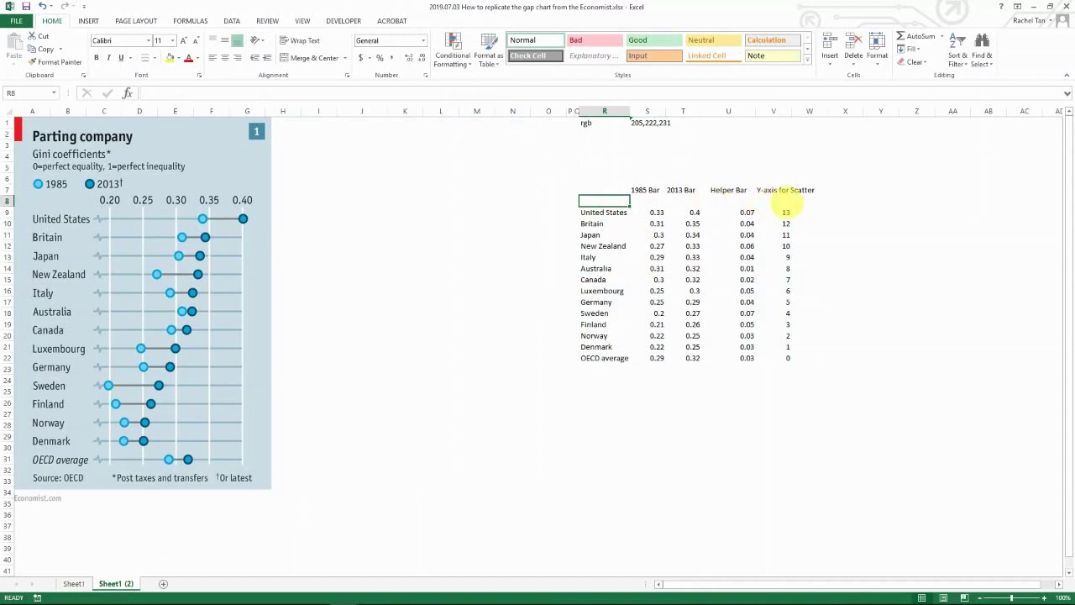
pyautogui.click(781, 201)
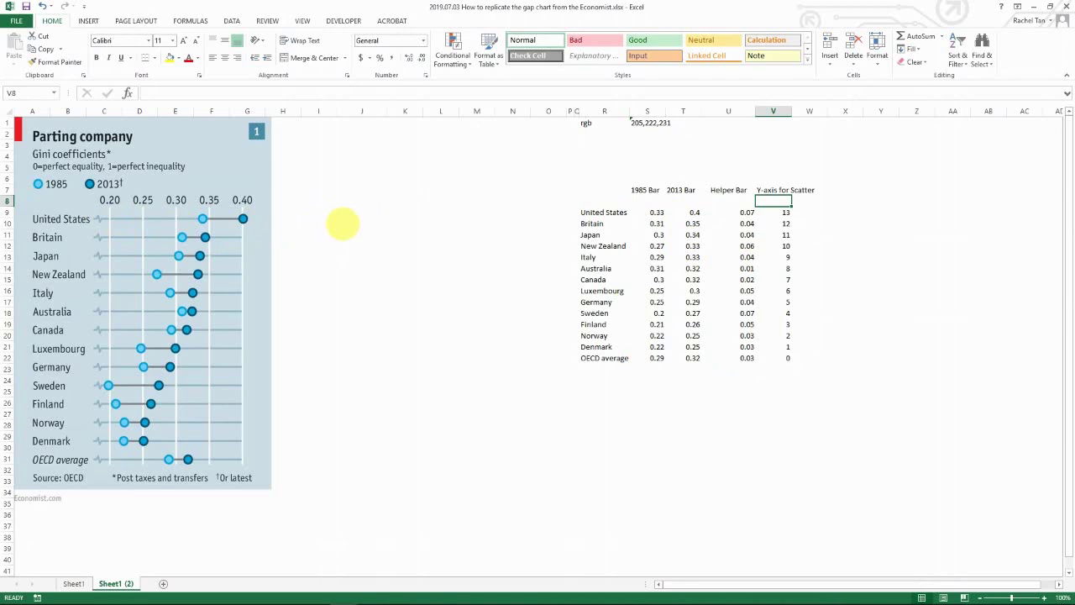
# Step: Delete the blank row R8:W8 under the table headers, shifting cells up
pyautogui.moveTo(592, 191); pyautogui.dragTo(672, 357)
pyautogui.click(601, 213)
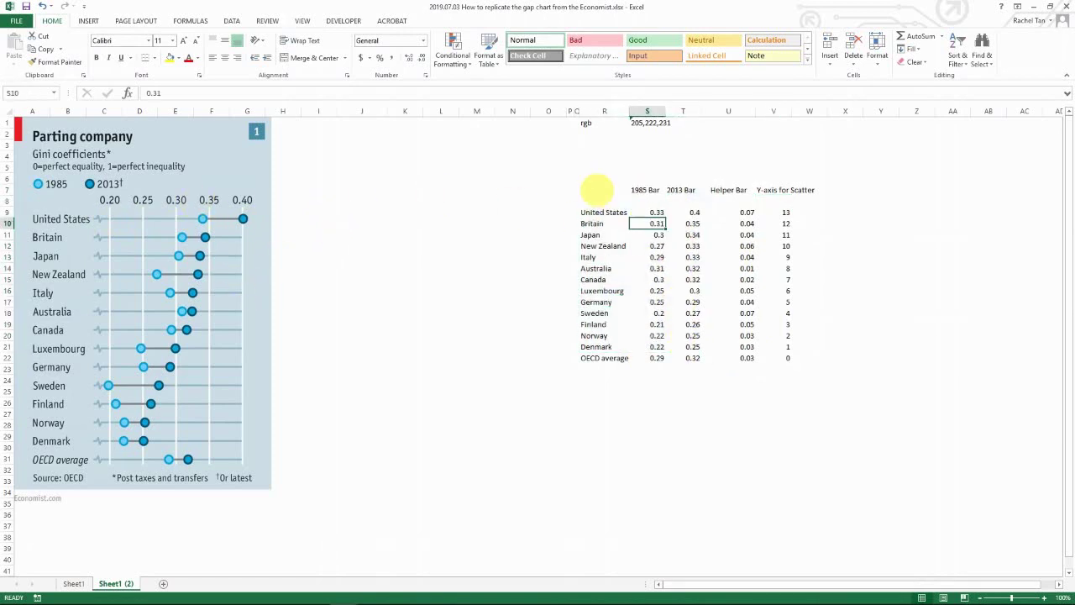
pyautogui.click(622, 201)
pyautogui.moveTo(622, 201); pyautogui.dragTo(798, 202)
pyautogui.rightClick(798, 202)
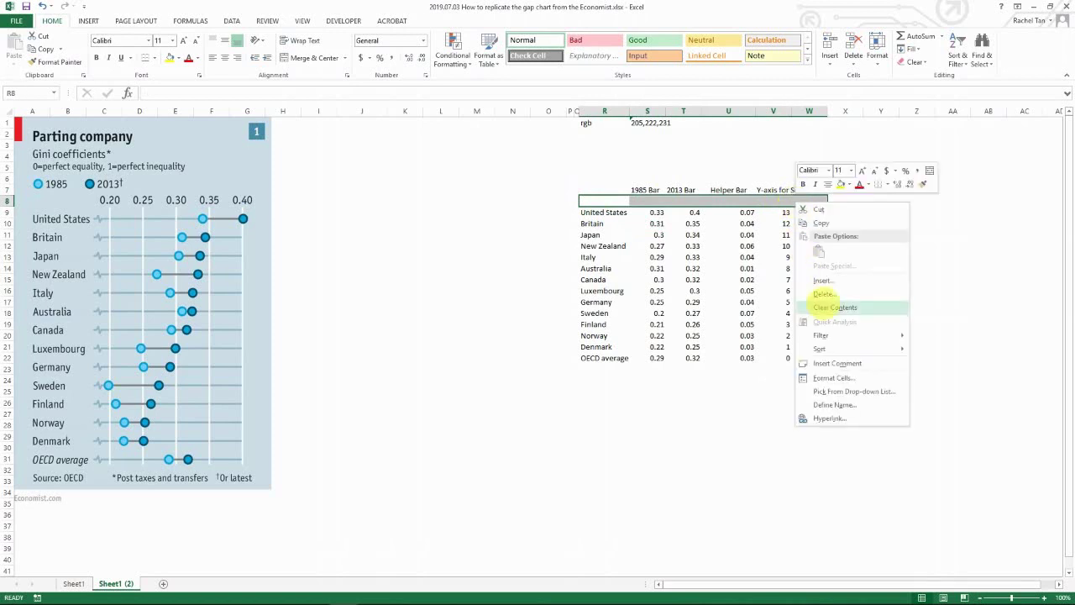
pyautogui.click(824, 293)
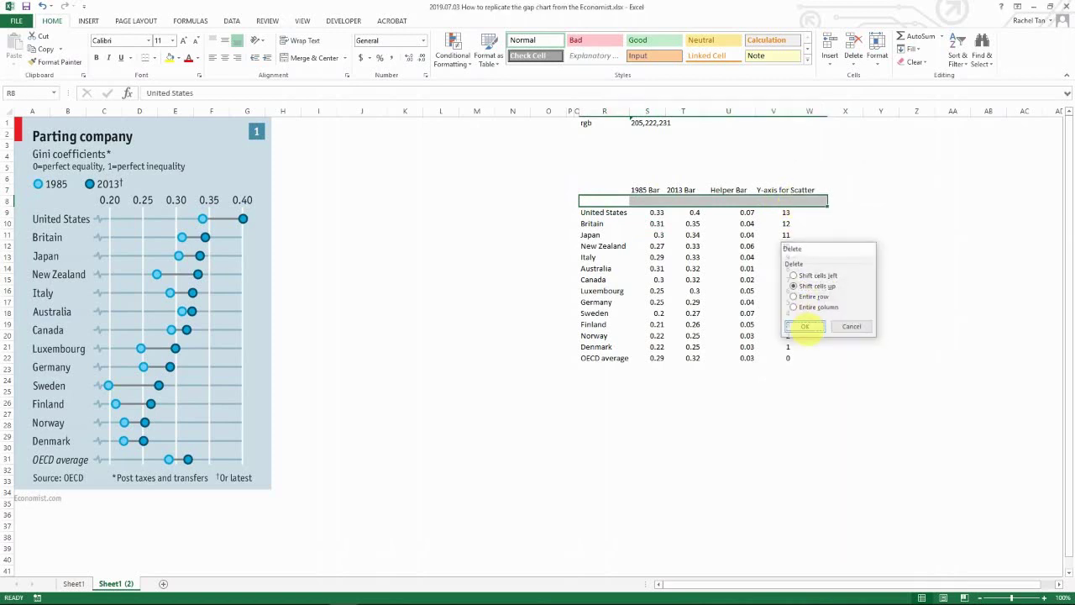
pyautogui.click(809, 327)
pyautogui.click(636, 252)
# Step: Select the countries and three bar columns (R7:U21) and bring up the bar chart types
pyautogui.moveTo(593, 193); pyautogui.dragTo(720, 347)
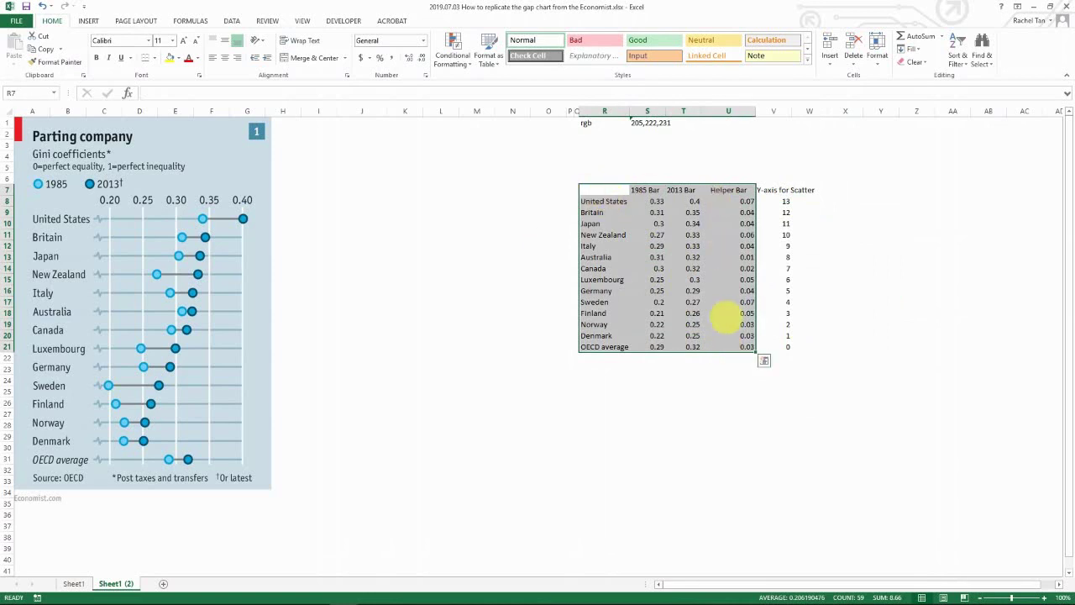
pyautogui.click(88, 20)
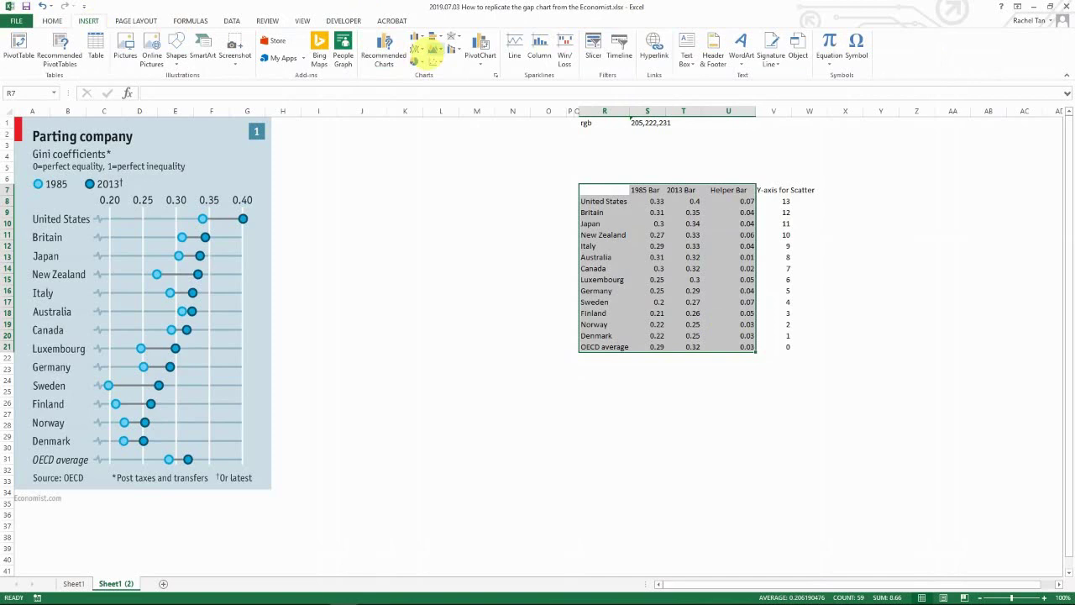
pyautogui.click(436, 38)
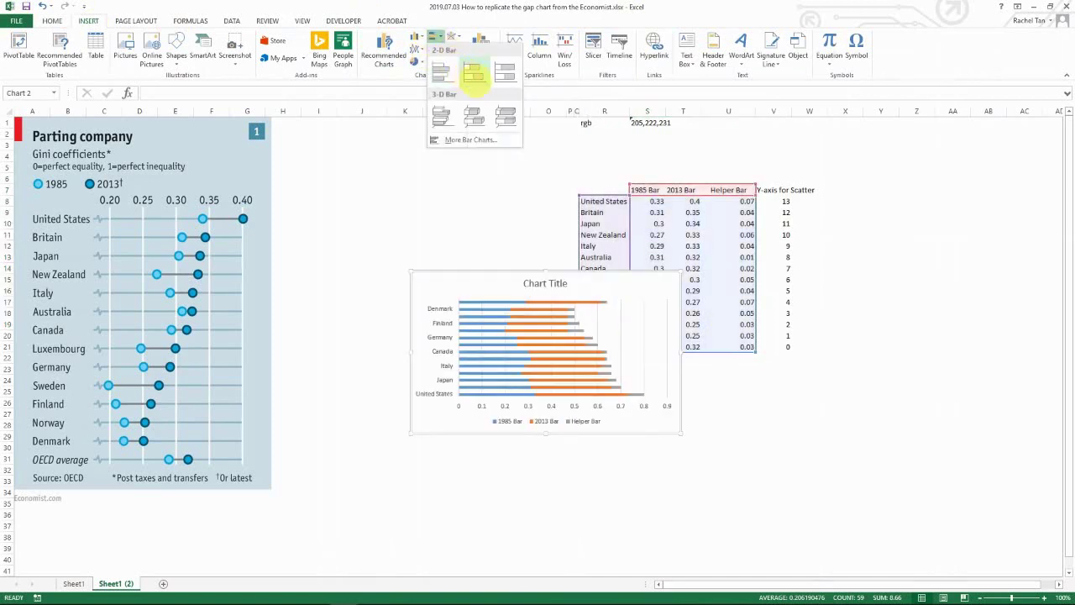
# Step: Insert a stacked bar chart and place it, made taller, beside the original chart
pyautogui.click(472, 73)
pyautogui.moveTo(482, 271); pyautogui.dragTo(348, 120)
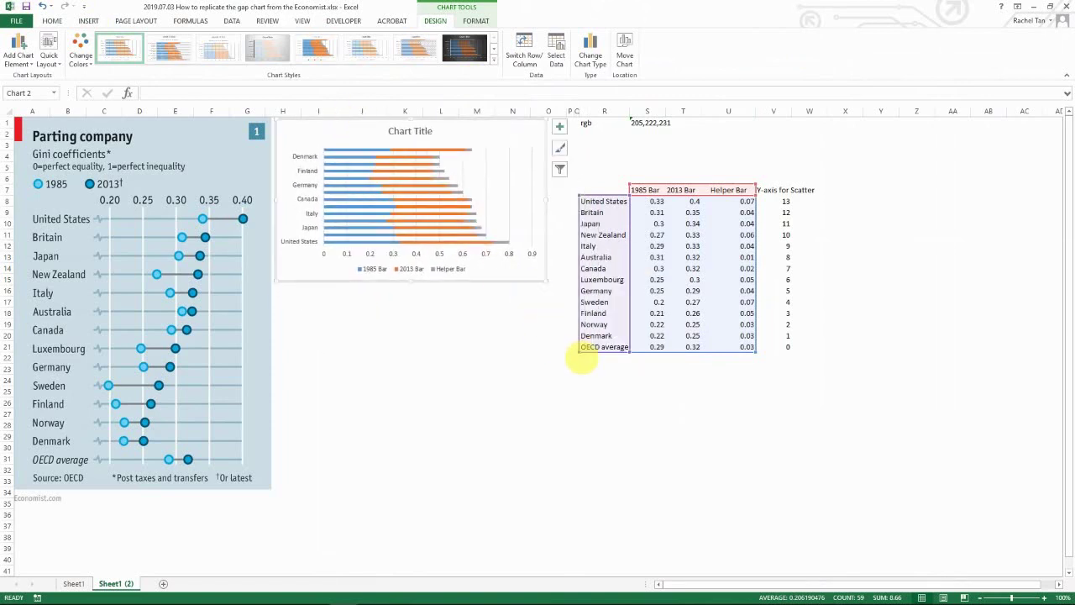
pyautogui.moveTo(545, 284); pyautogui.dragTo(552, 492)
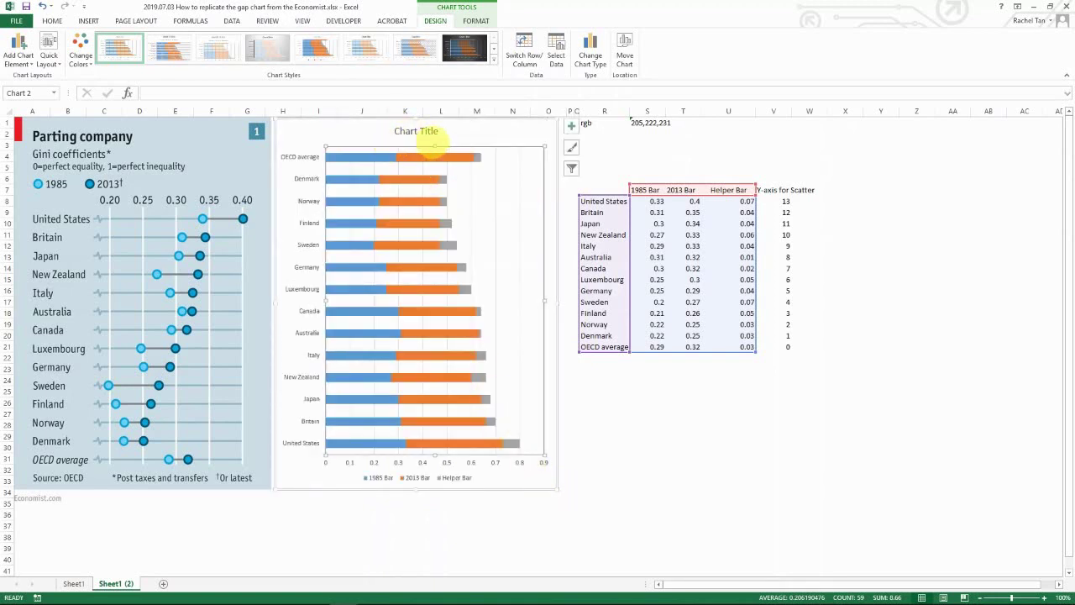
# Step: Move the plot area lower and delete the chart title
pyautogui.moveTo(428, 151); pyautogui.dragTo(432, 206)
pyautogui.click(416, 132)
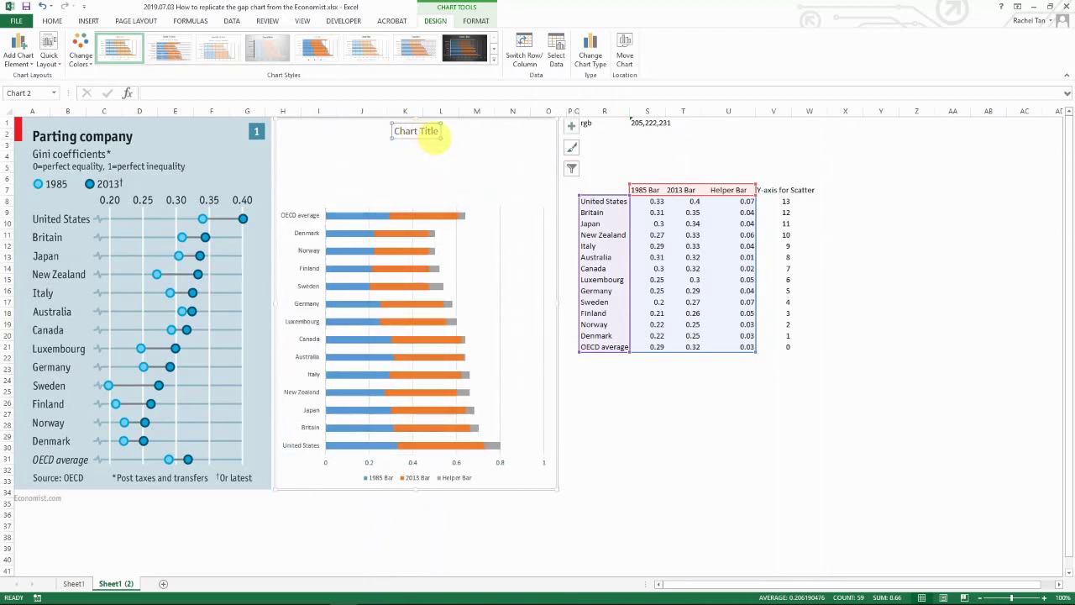
pyautogui.press('Delete')
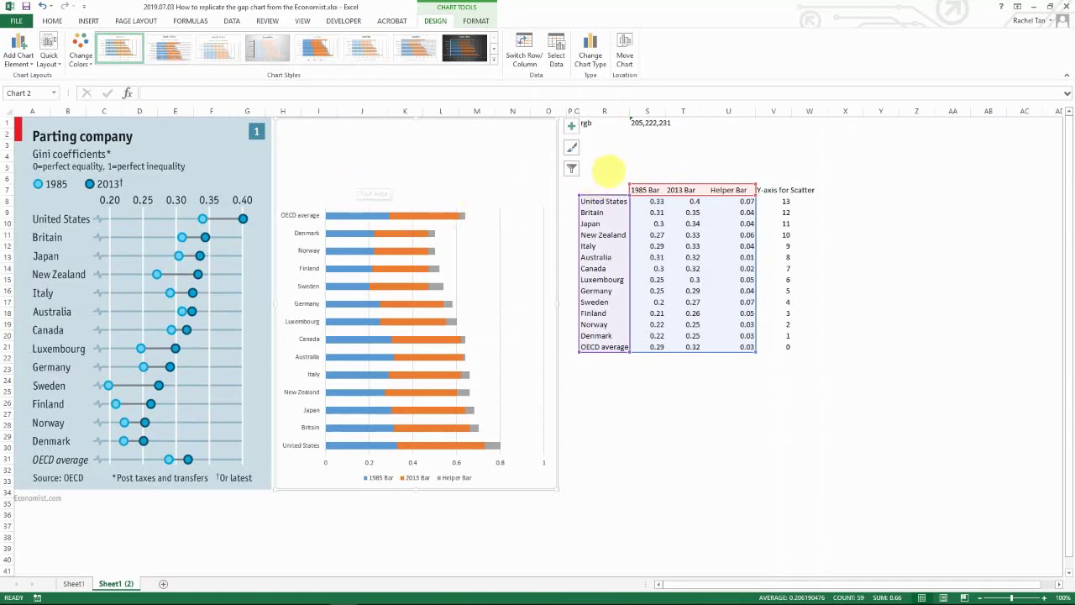
pyautogui.click(608, 173)
pyautogui.click(425, 168)
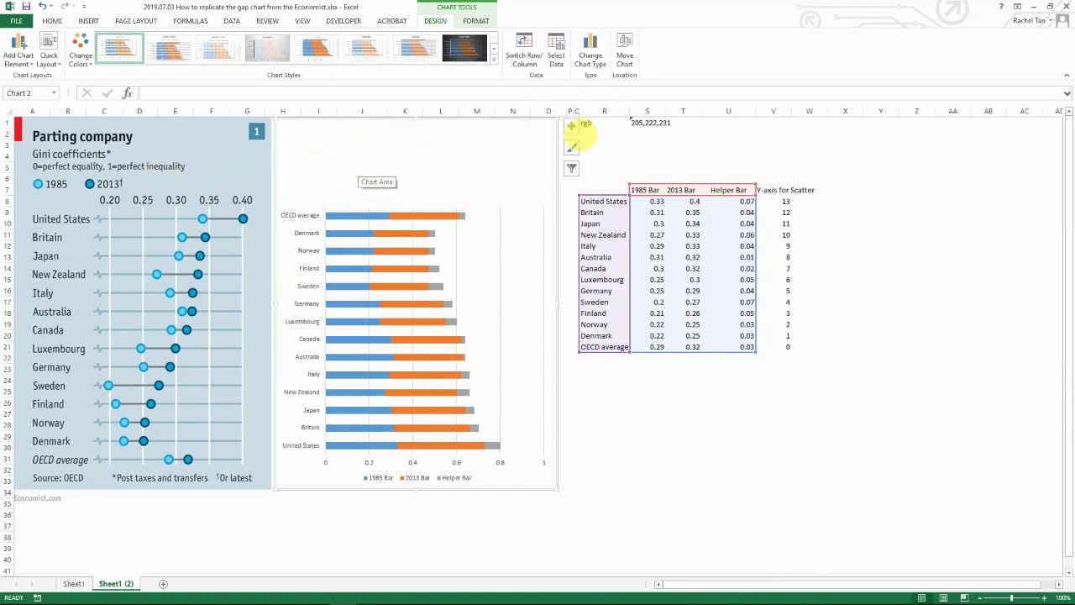
# Step: Fill the chart area with the custom RGB colour 205, 222, 231
pyautogui.click(593, 123)
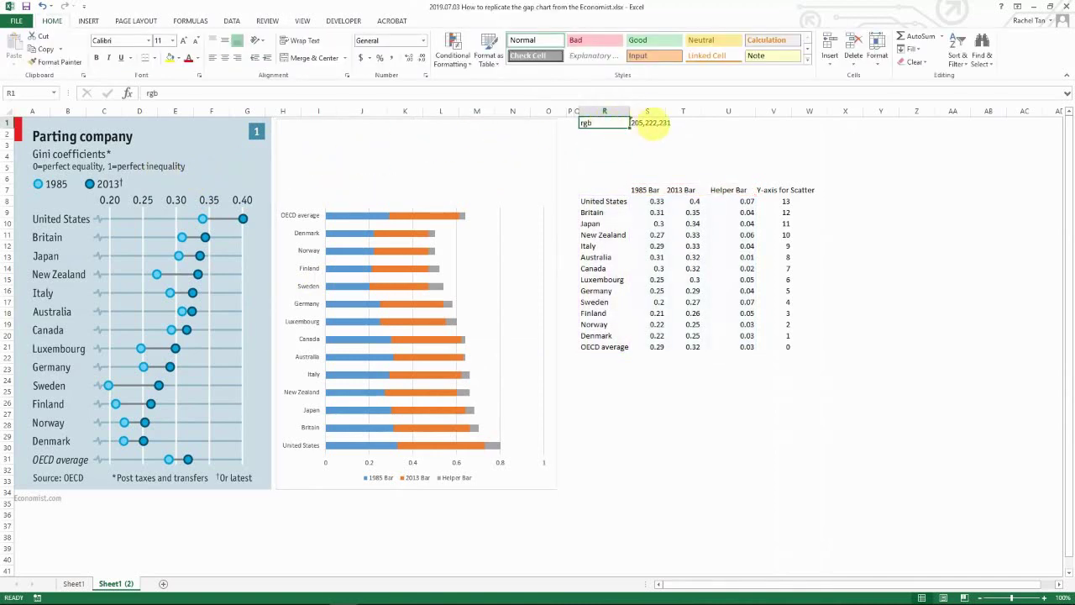
pyautogui.rightClick(423, 167)
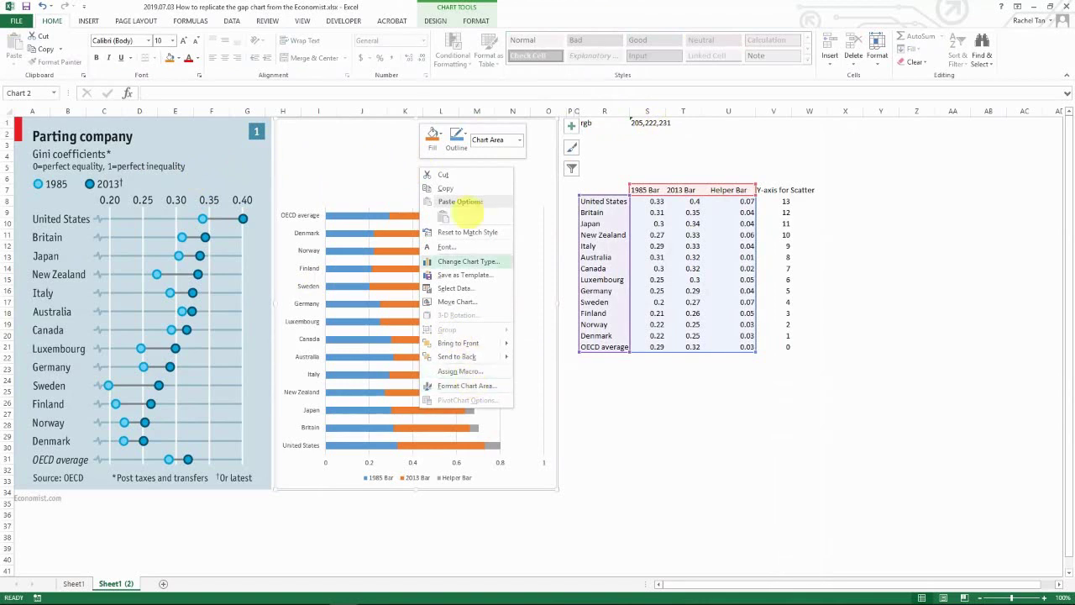
pyautogui.click(432, 137)
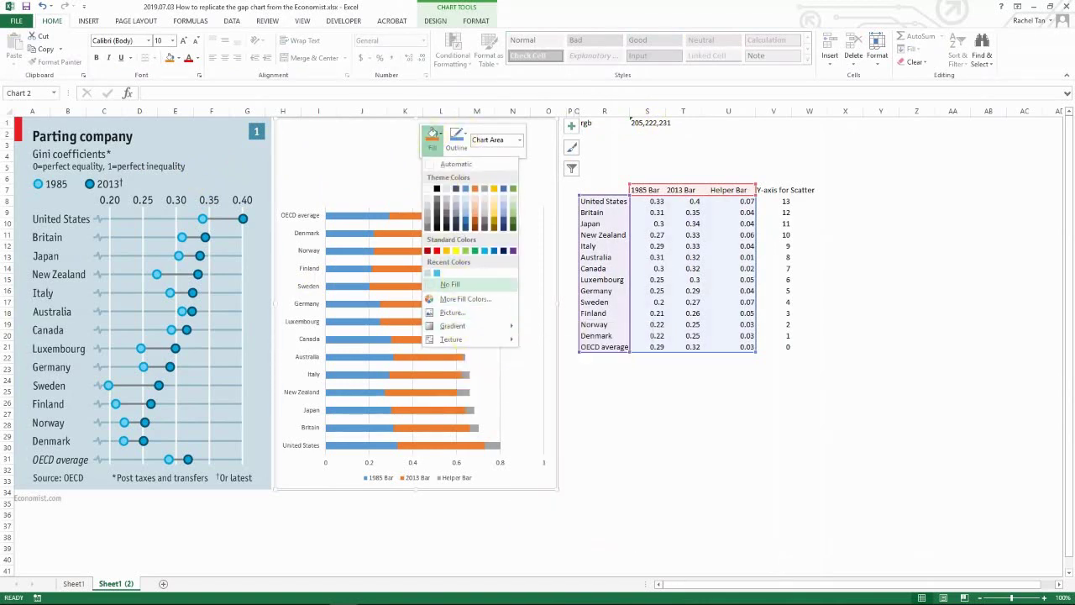
pyautogui.click(462, 299)
pyautogui.click(296, 199)
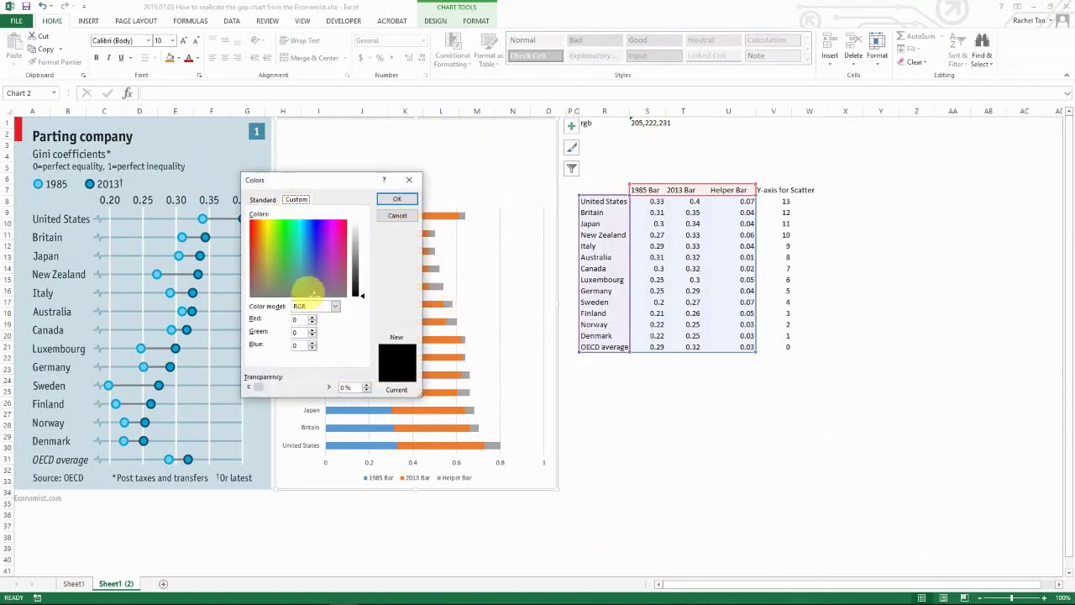
pyautogui.write('205')
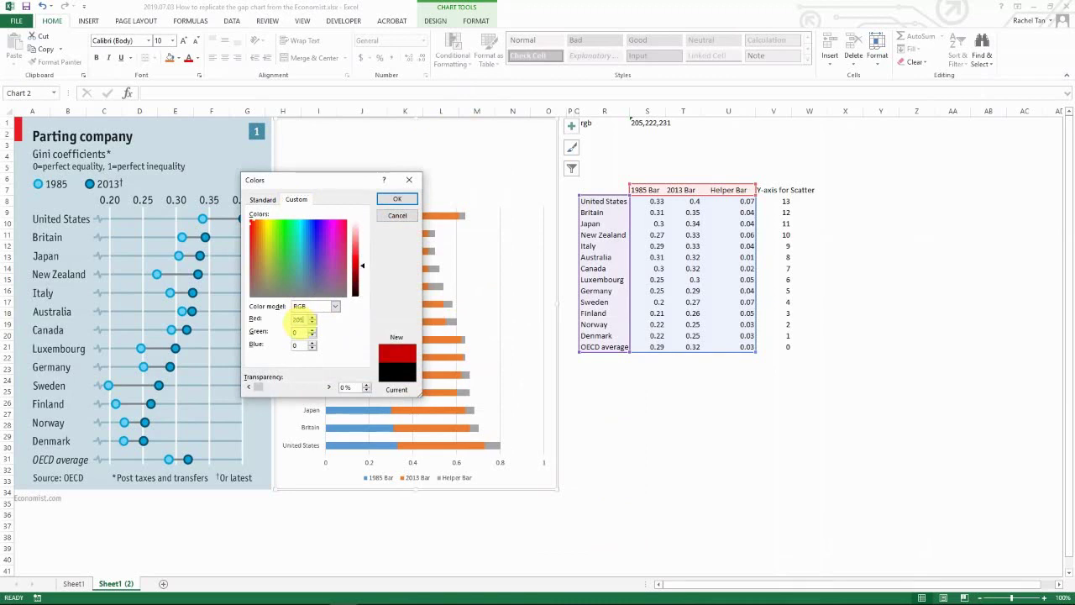
pyautogui.press('Tab')
pyautogui.write('222')
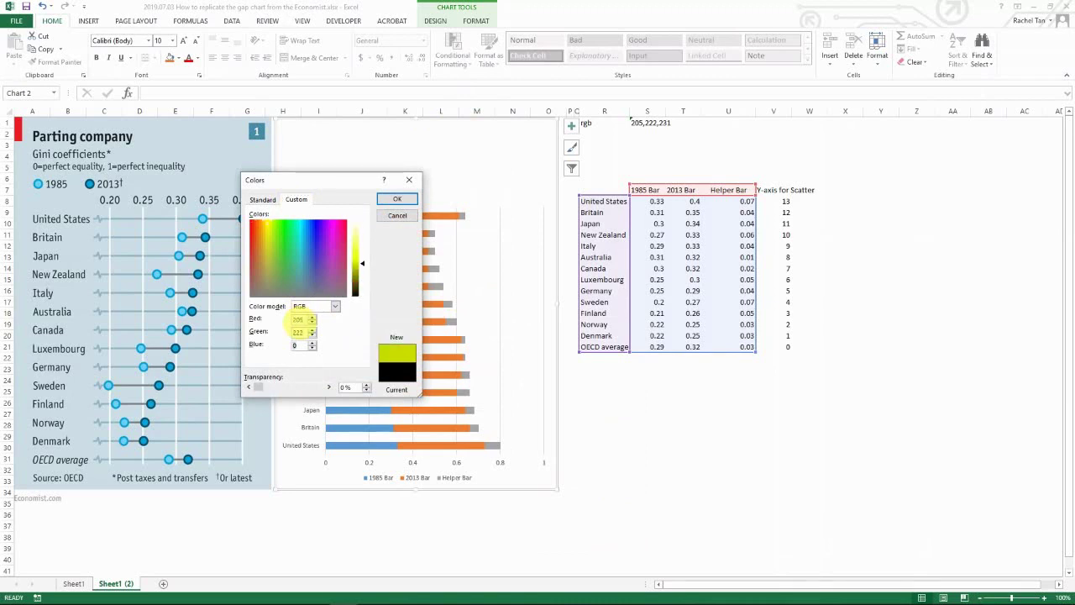
pyautogui.press('Tab')
pyautogui.write('231')
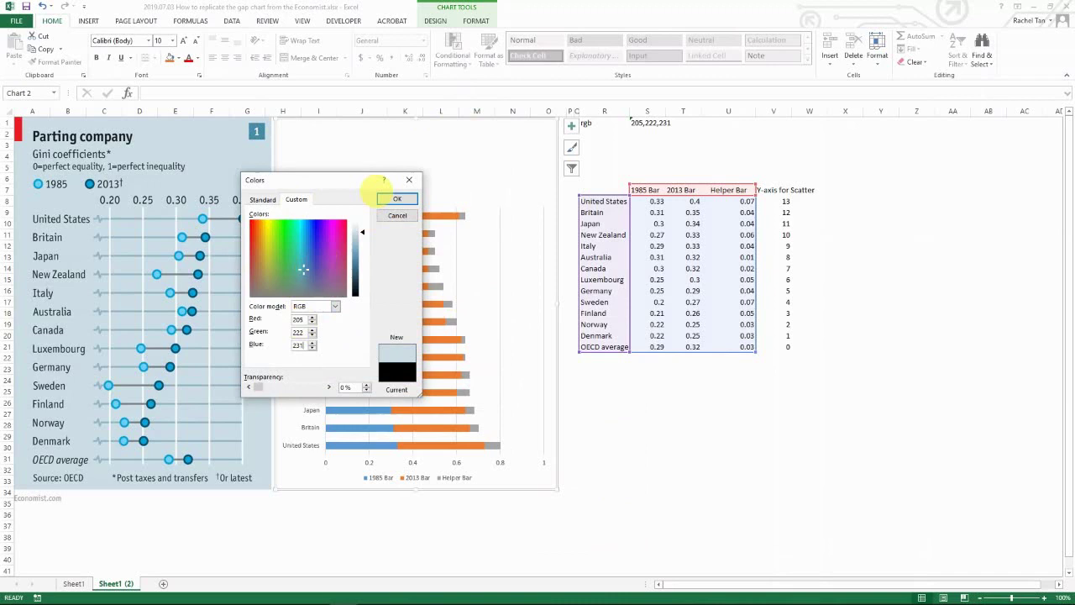
pyautogui.click(392, 199)
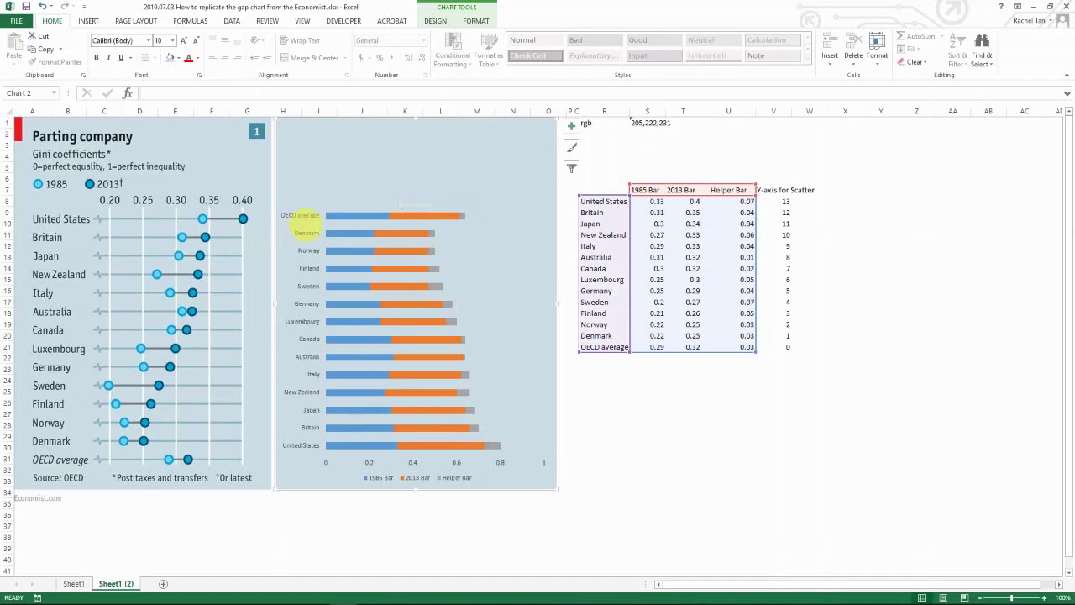
# Step: Set the country axis to list categories in reverse order
pyautogui.click(307, 213)
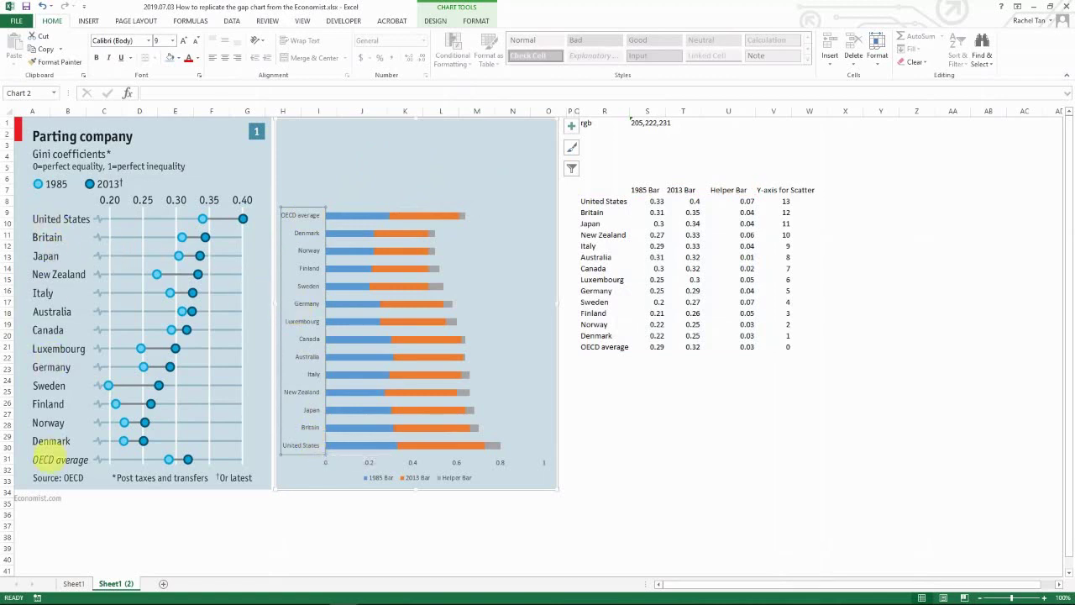
pyautogui.rightClick(309, 286)
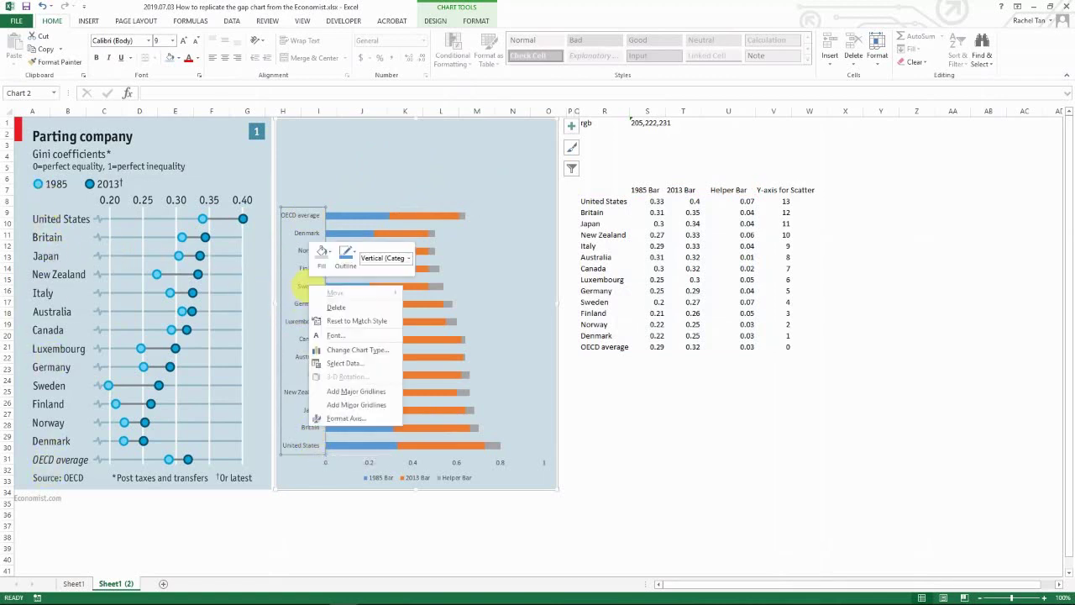
pyautogui.click(346, 418)
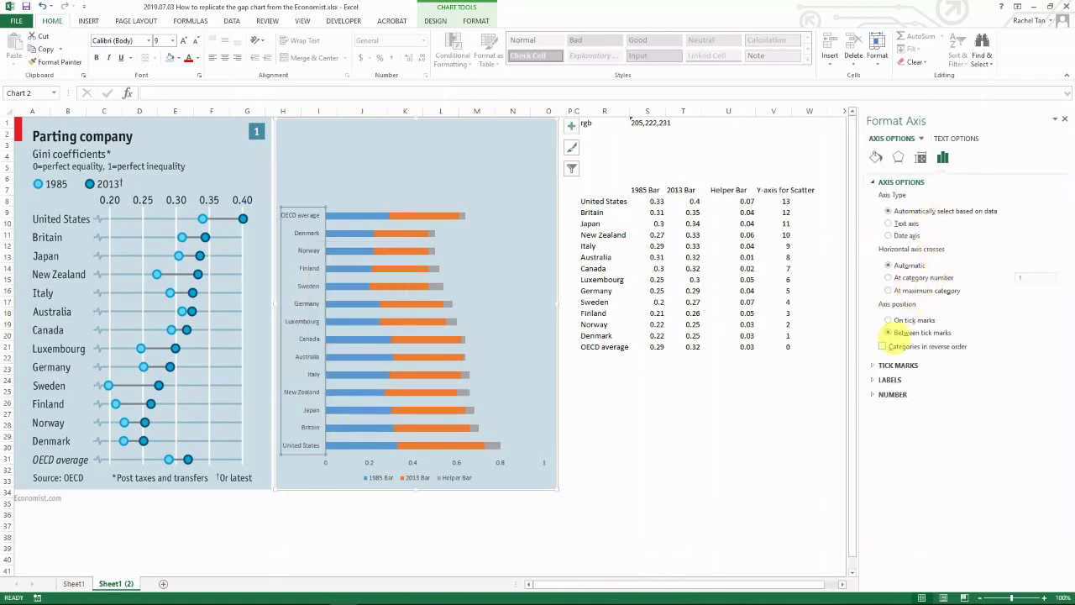
pyautogui.click(882, 346)
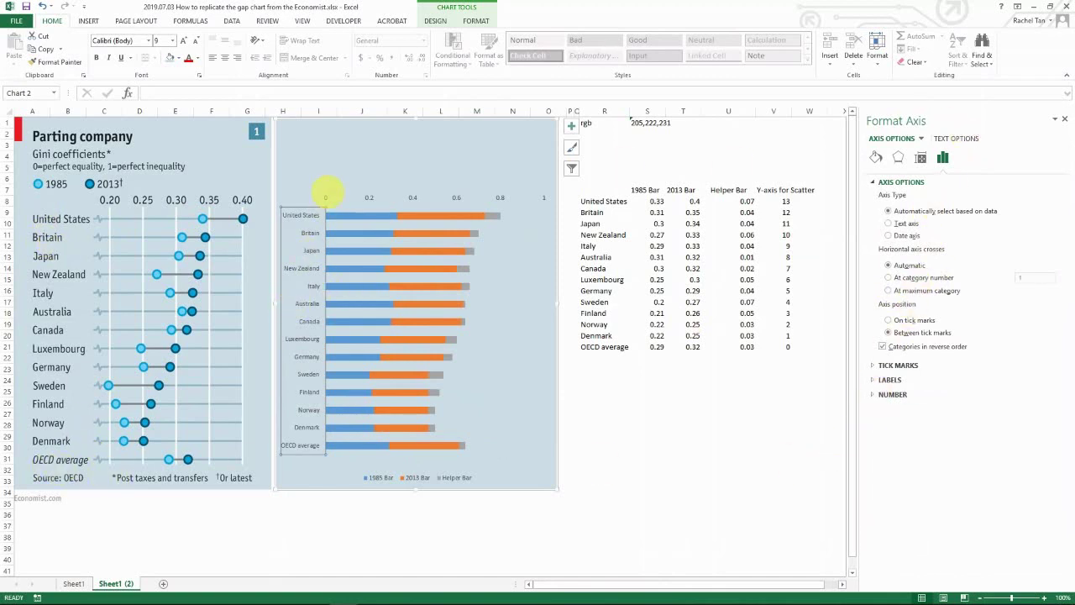
# Step: Set both the value axis and country labels to Arial Narrow, size 12
pyautogui.click(326, 199)
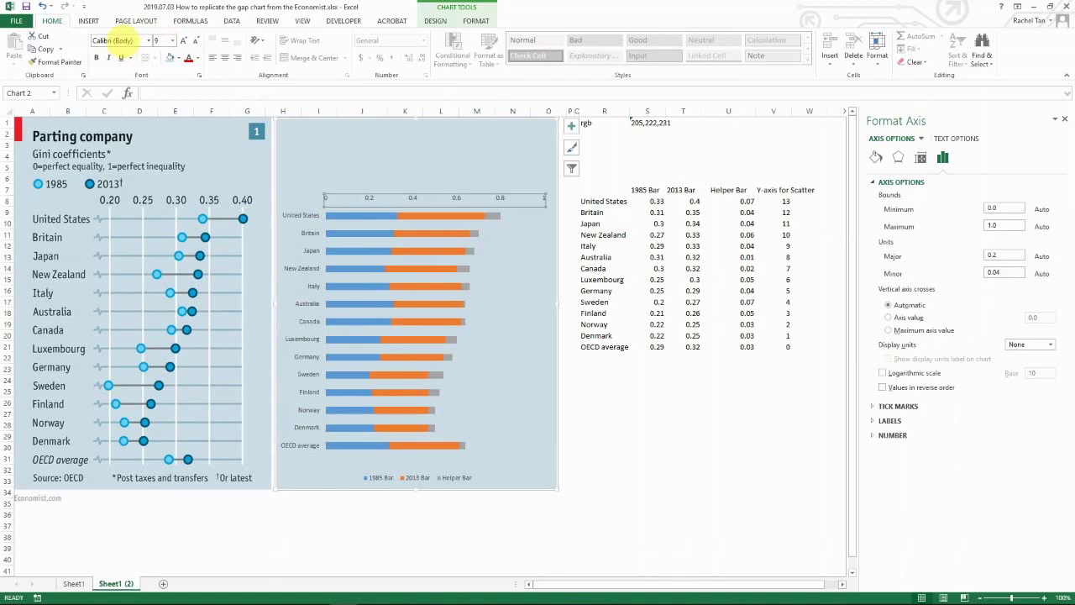
pyautogui.click(114, 41)
pyautogui.write('Arial Narrow')
pyautogui.press('Return')
pyautogui.click(156, 40)
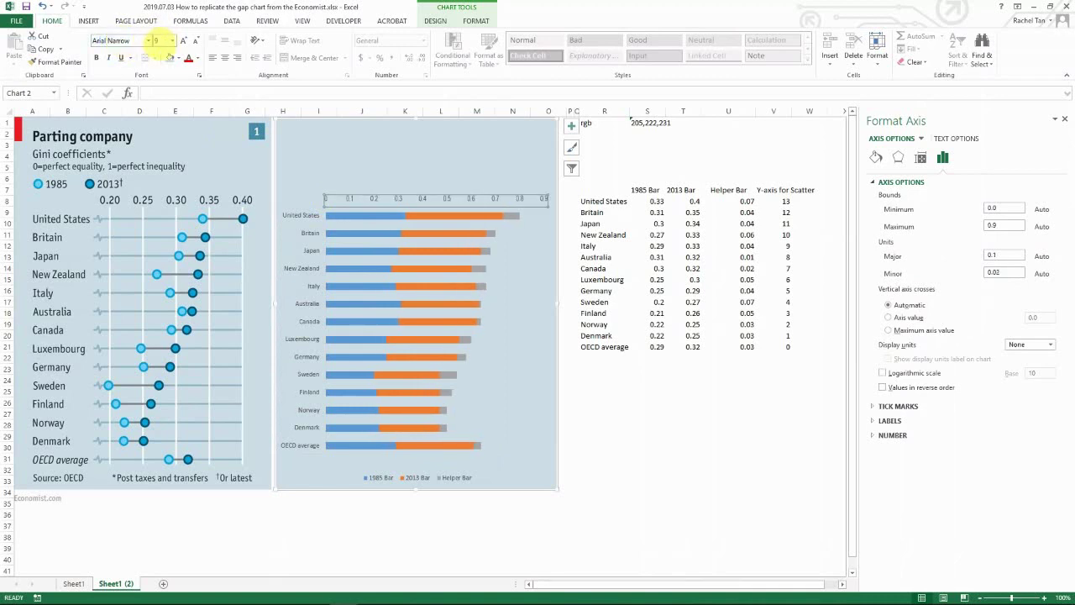
pyautogui.write('12')
pyautogui.press('Return')
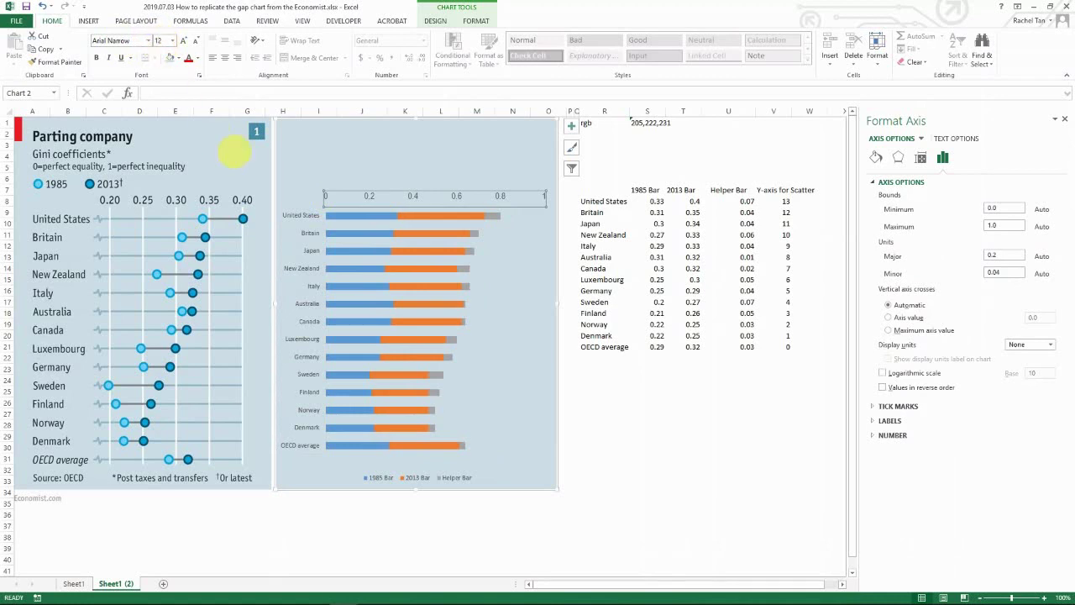
pyautogui.click(280, 214)
pyautogui.click(112, 40)
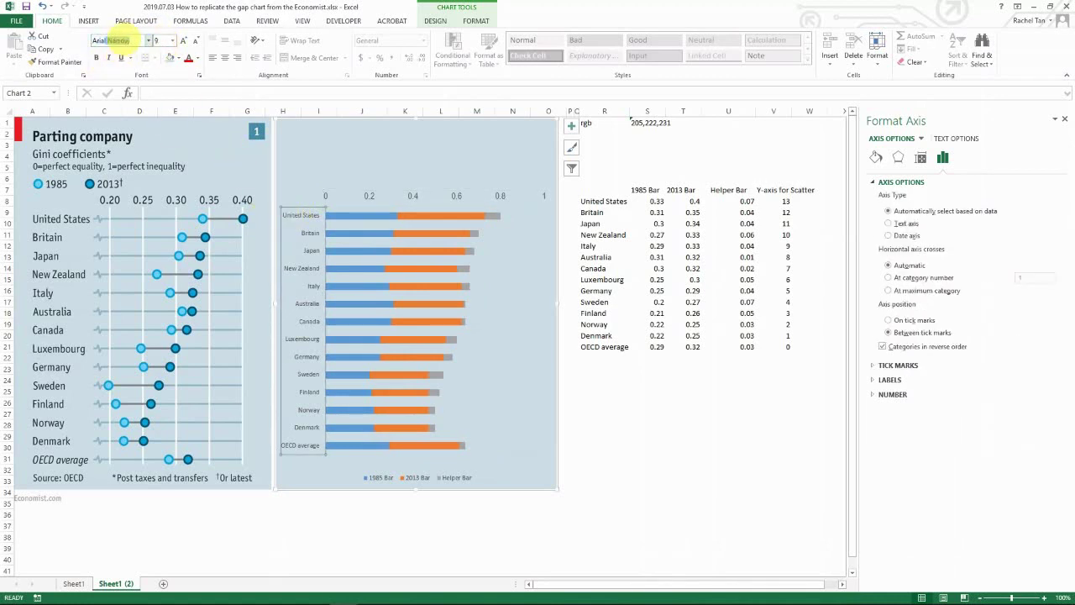
pyautogui.click(155, 40)
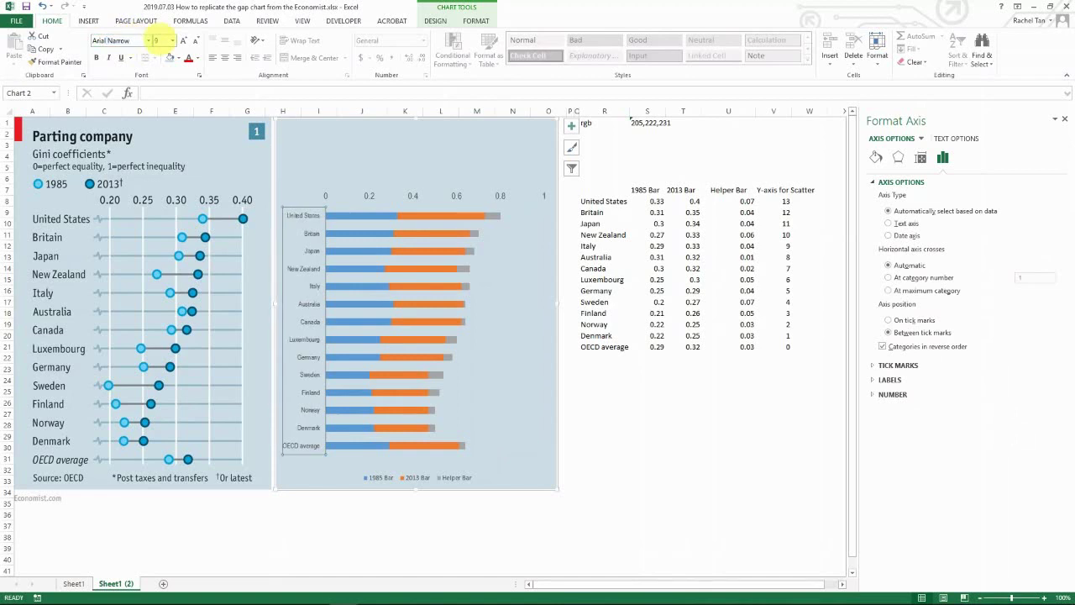
pyautogui.write('12')
pyautogui.press('Return')
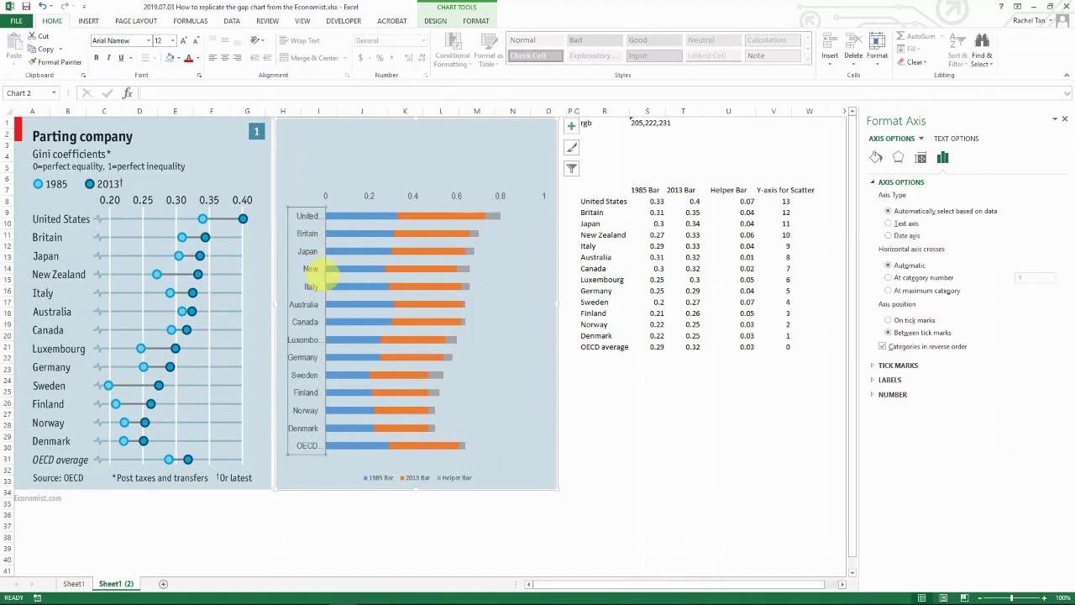
# Step: Narrow the plot area so the country names show in full
pyautogui.click(336, 270)
pyautogui.click(485, 287)
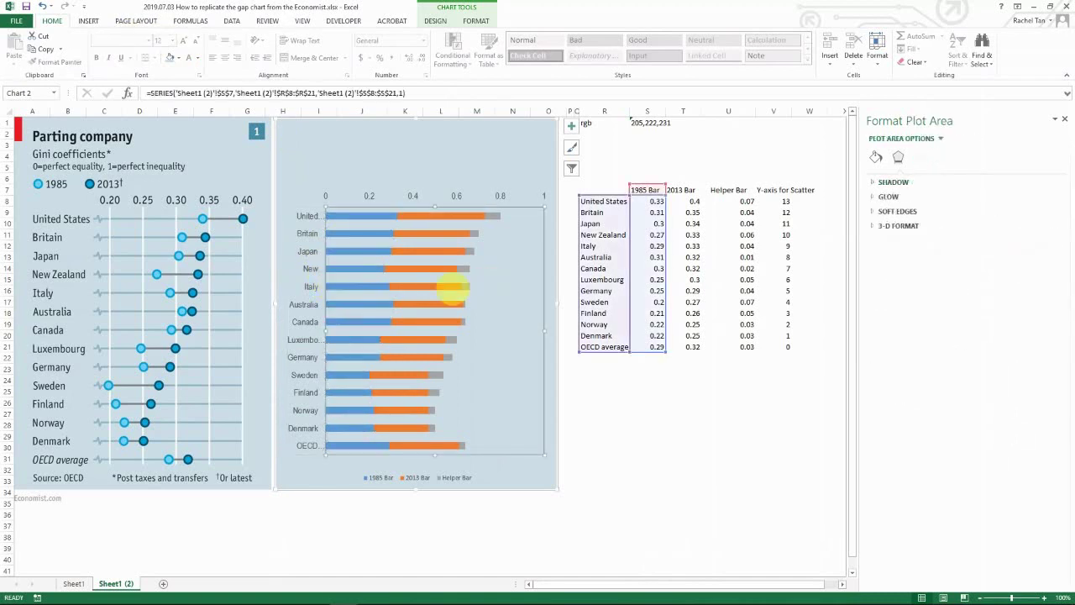
pyautogui.moveTo(326, 330); pyautogui.dragTo(340, 331)
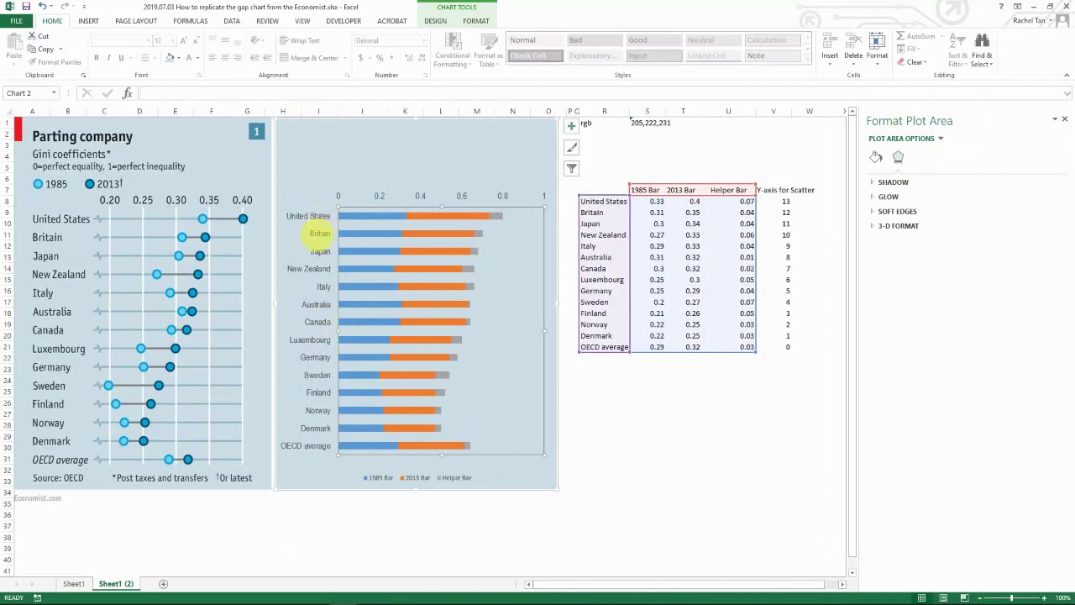
# Step: Make the country labels and value axis labels bold
pyautogui.click(318, 229)
pyautogui.hotkey('ctrl', 'b')
pyautogui.click(378, 196)
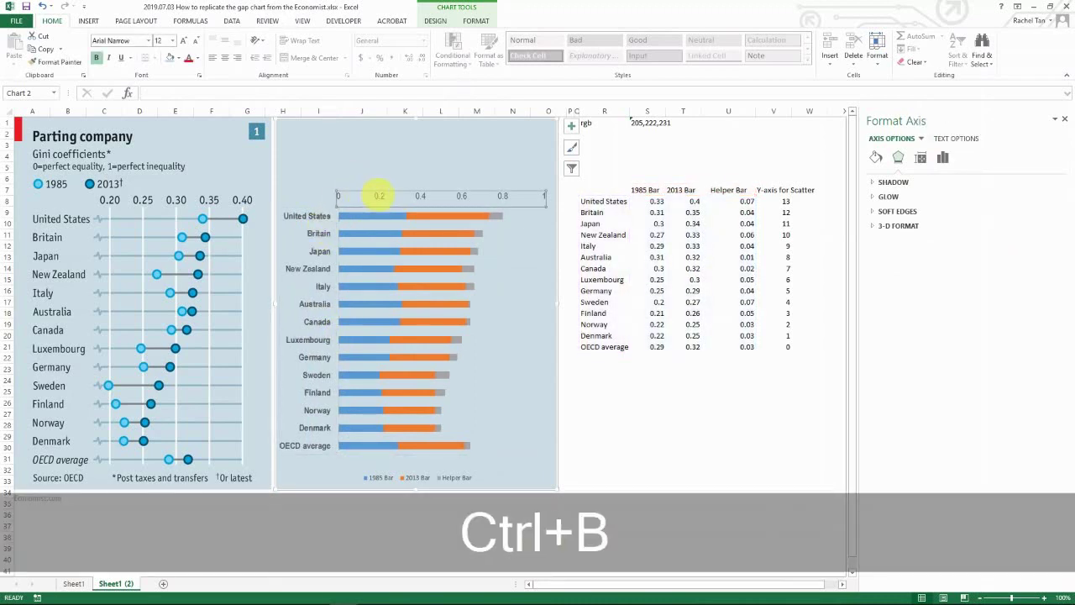
pyautogui.hotkey('ctrl', 'b')
pyautogui.click(456, 173)
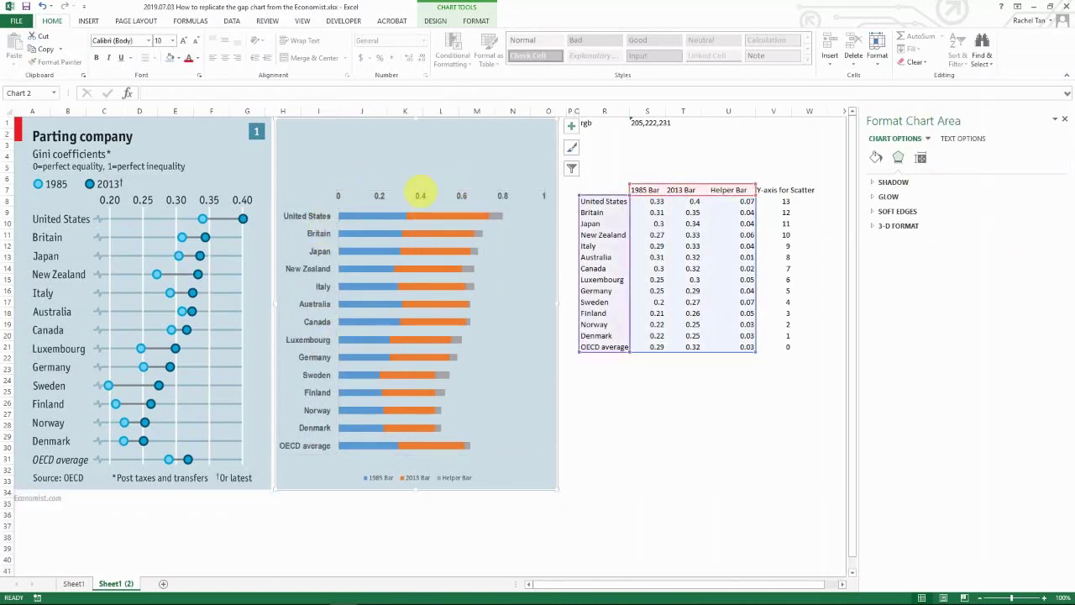
pyautogui.click(377, 193)
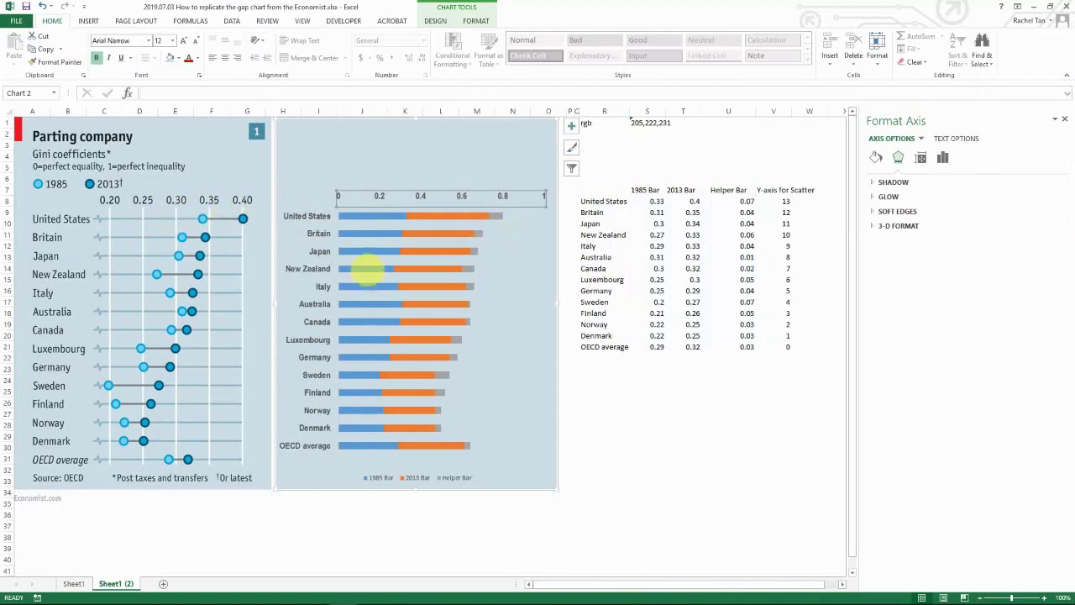
pyautogui.click(382, 270)
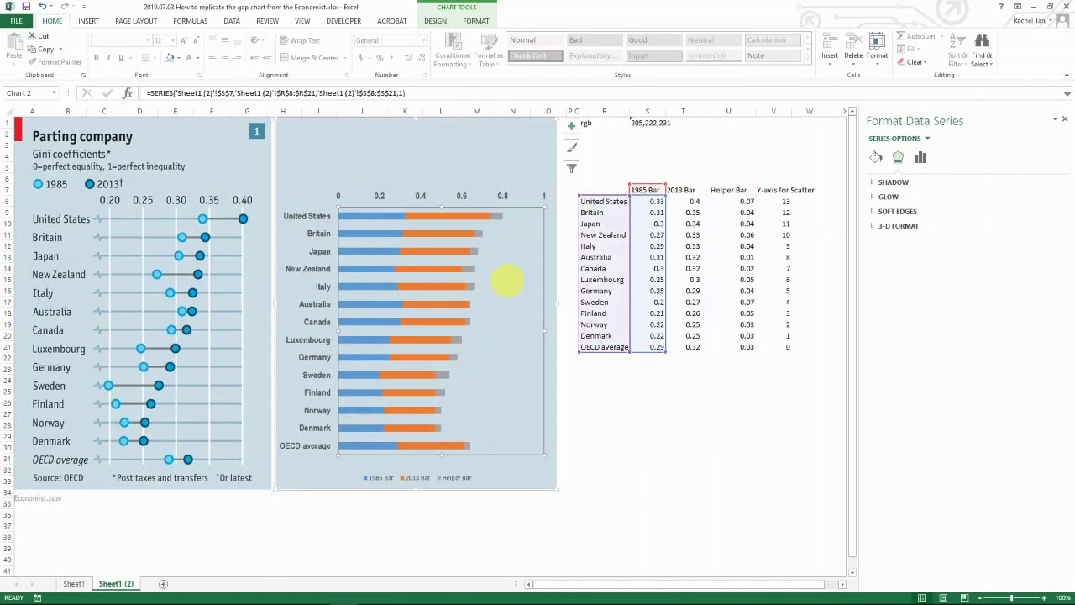
# Step: Uncheck the 2013 Bar series in Select Data to drop it from the chart
pyautogui.click(489, 277)
pyautogui.rightClick(489, 277)
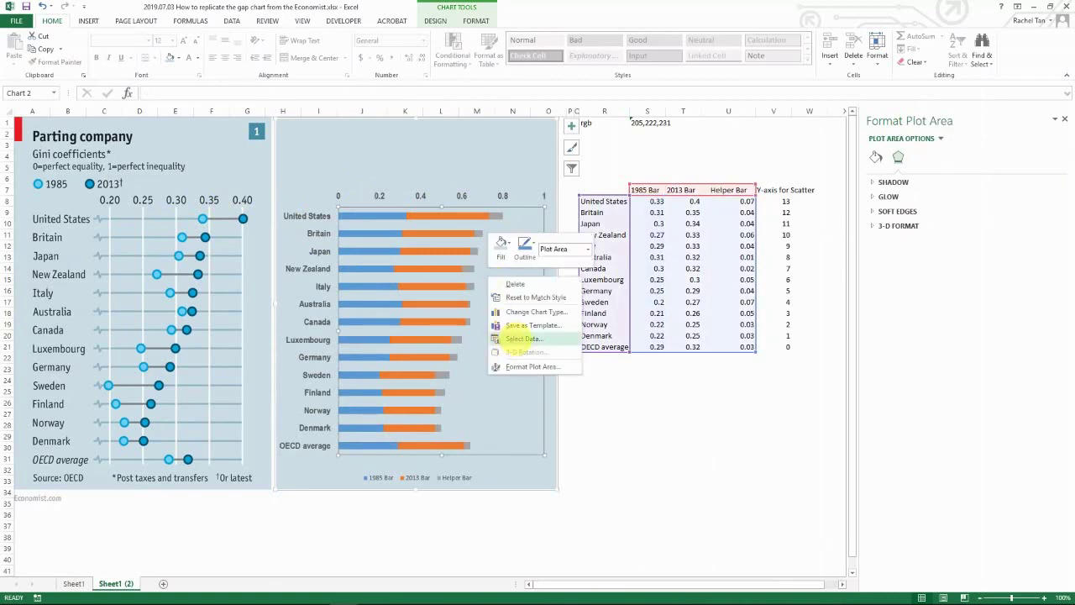
pyautogui.click(522, 338)
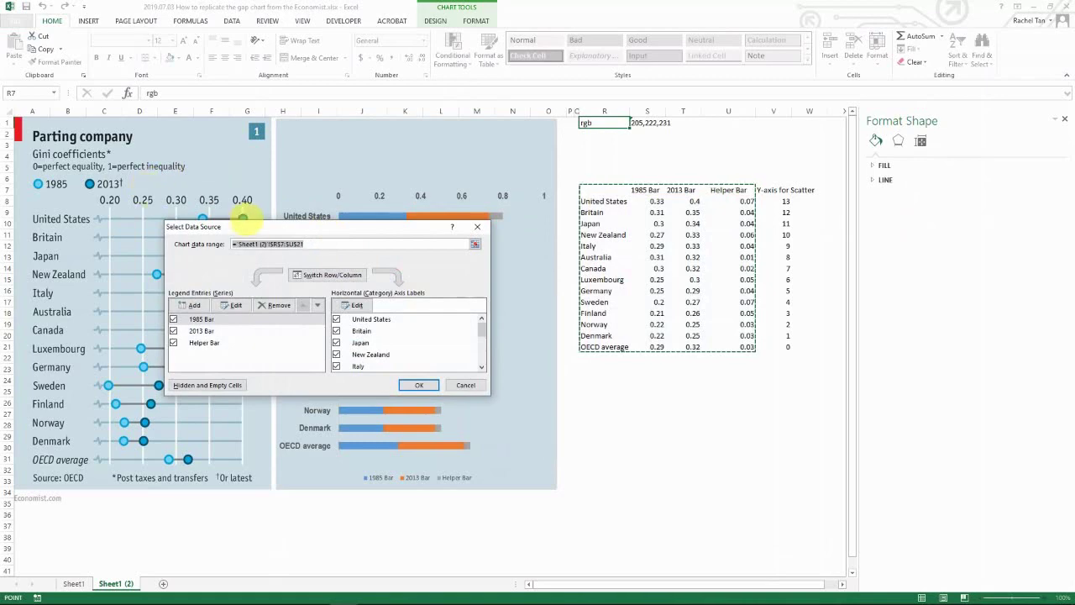
pyautogui.moveTo(243, 223); pyautogui.dragTo(555, 359)
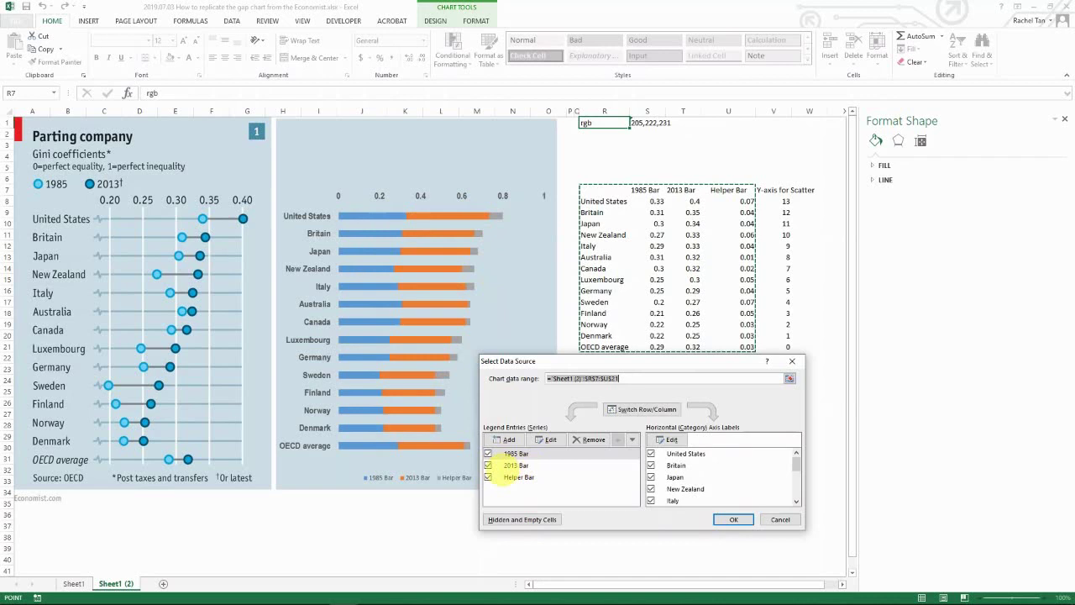
pyautogui.click(488, 465)
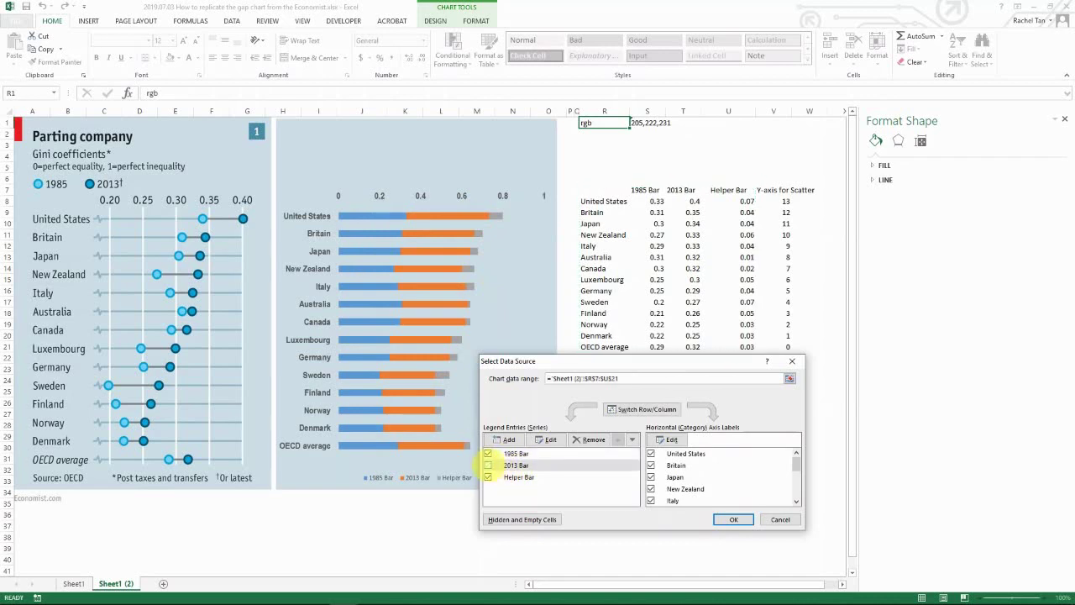
pyautogui.click(733, 519)
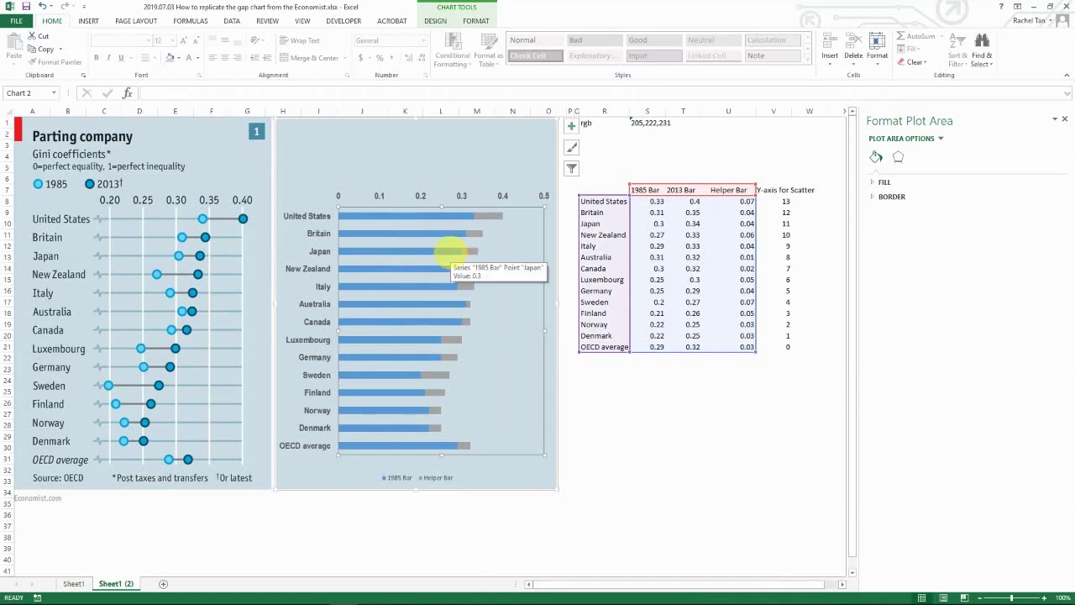
pyautogui.click(450, 249)
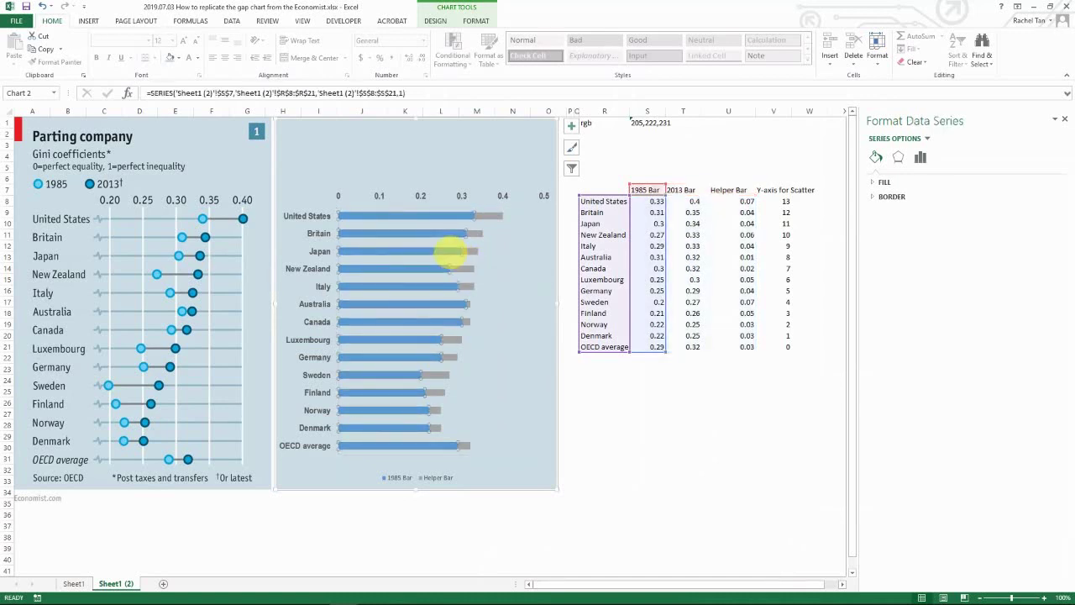
pyautogui.rightClick(450, 250)
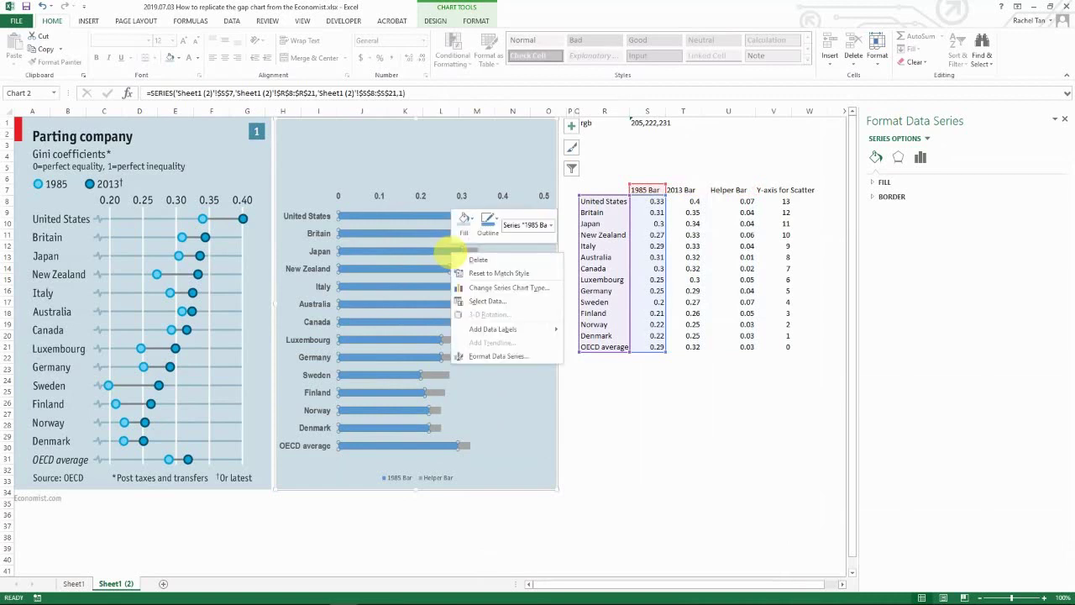
pyautogui.click(464, 220)
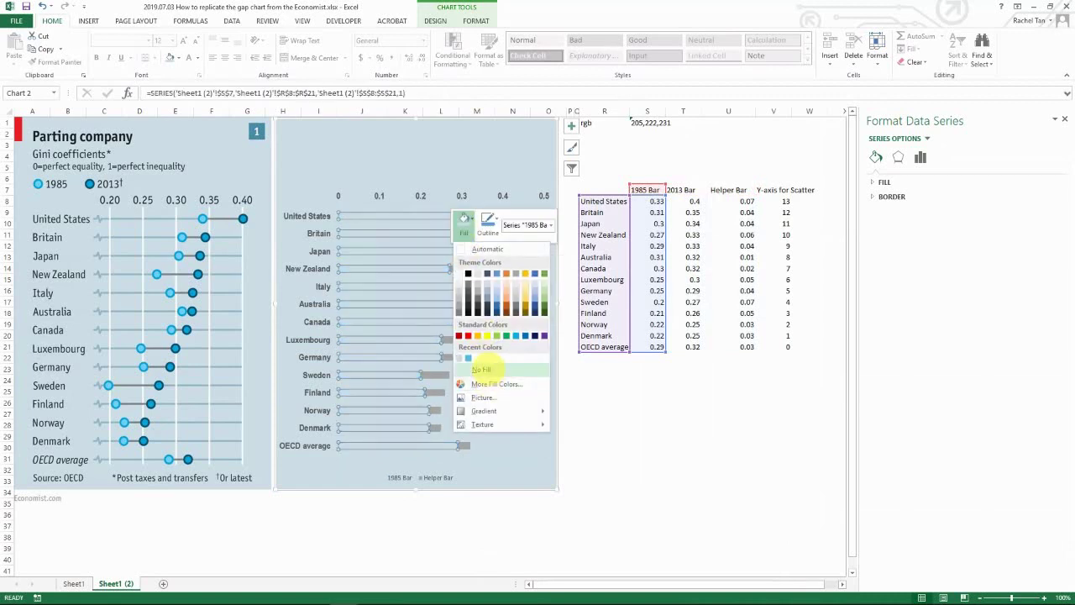
pyautogui.click(481, 369)
pyautogui.click(477, 347)
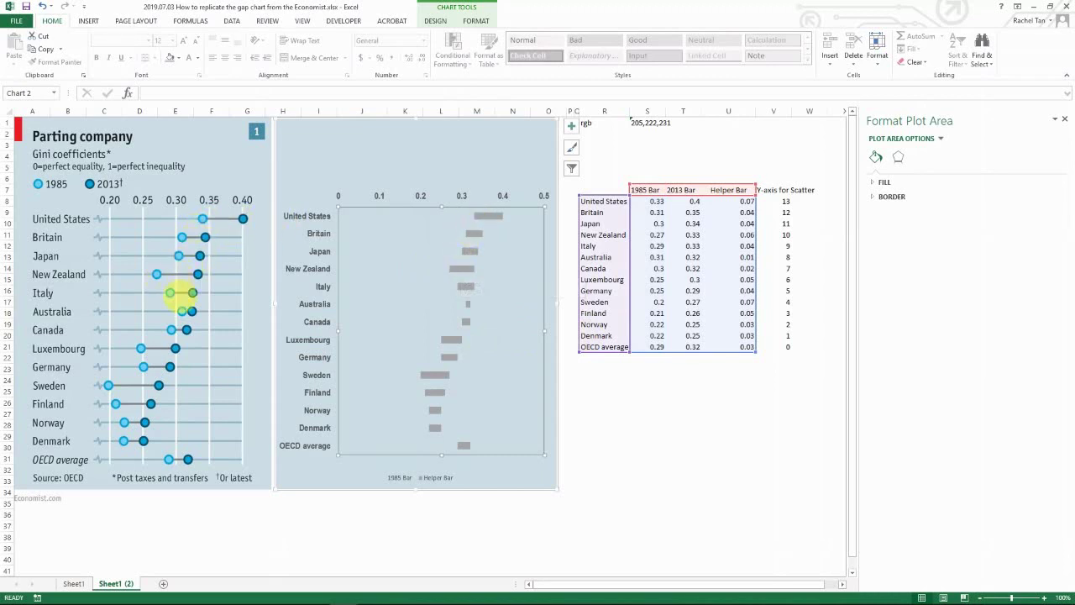
pyautogui.moveTo(486, 213)
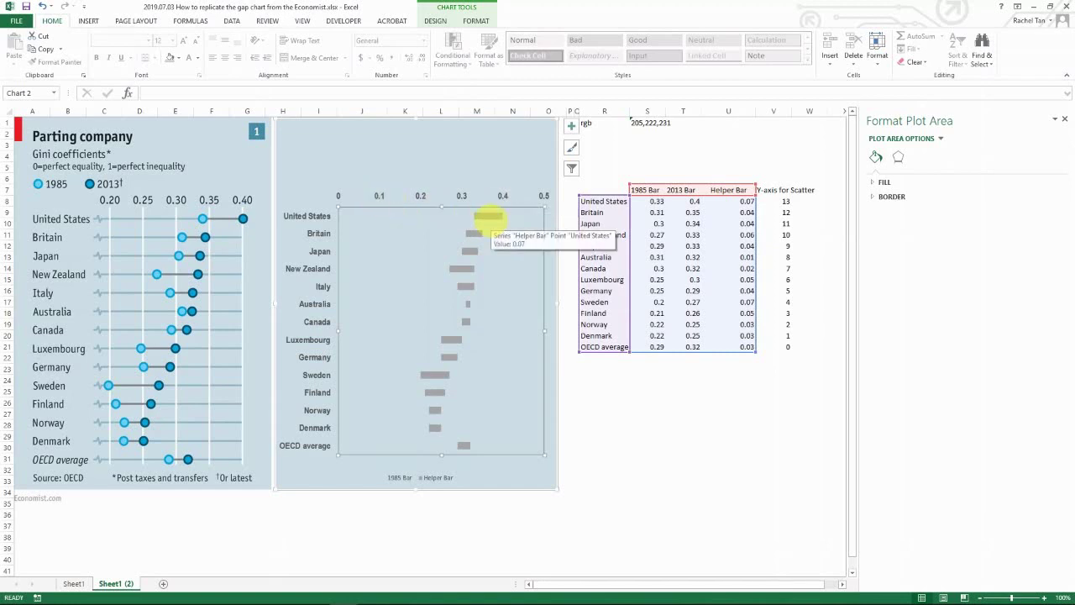
pyautogui.click(489, 217)
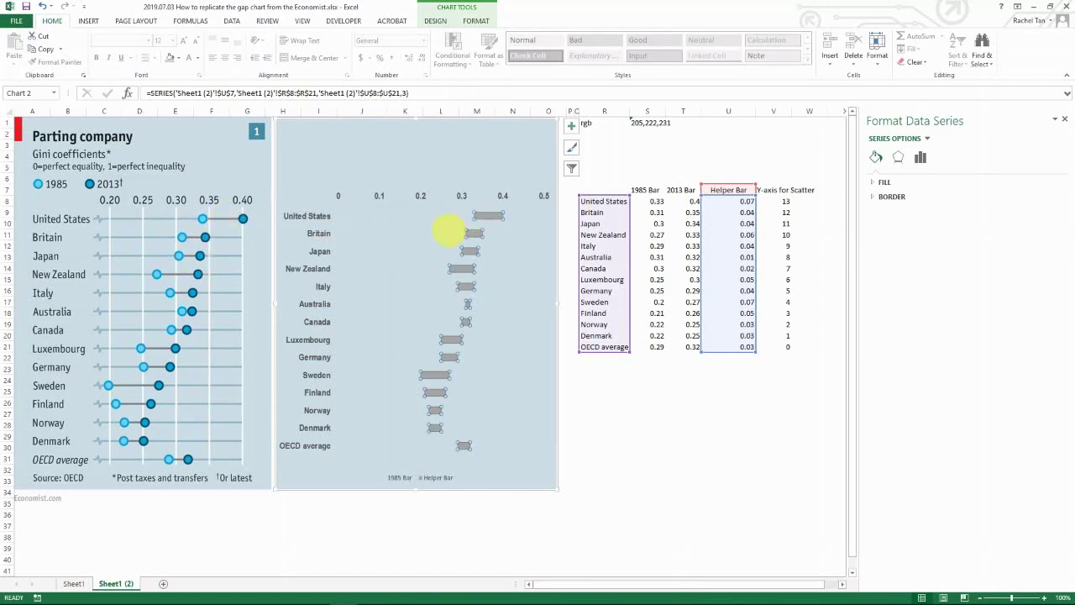
pyautogui.moveTo(427, 246)
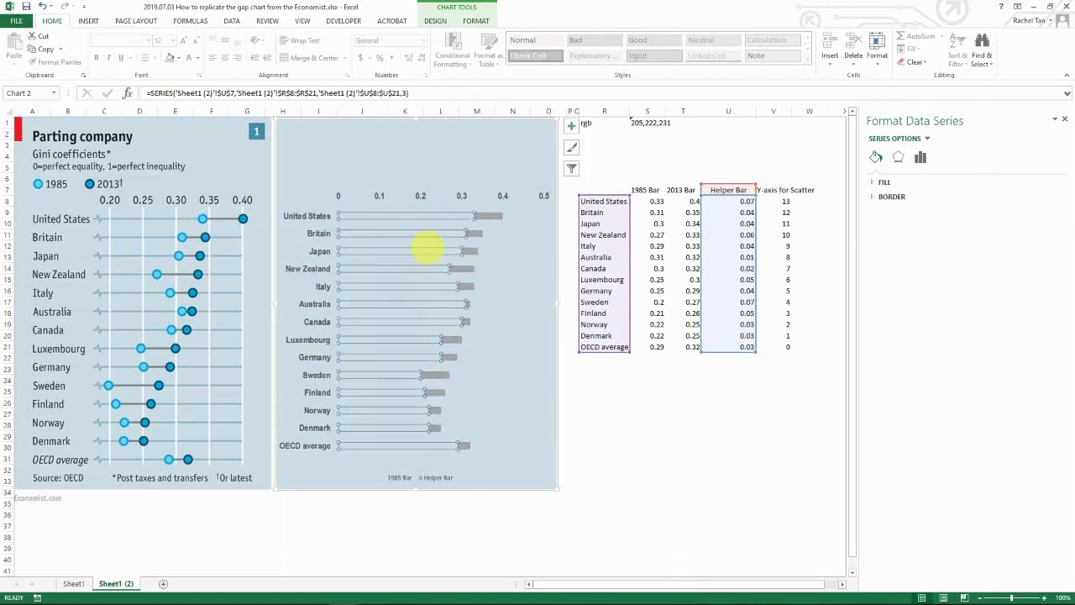
pyautogui.click(437, 246)
pyautogui.click(470, 263)
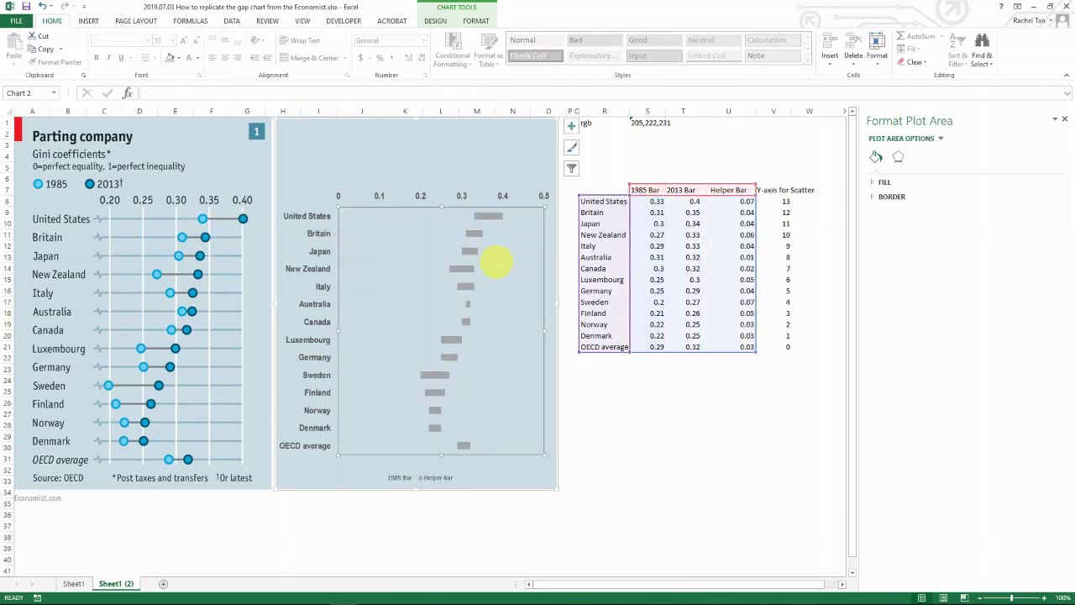
# Step: Add a series named 1985 with values V8:V21
pyautogui.rightClick(489, 264)
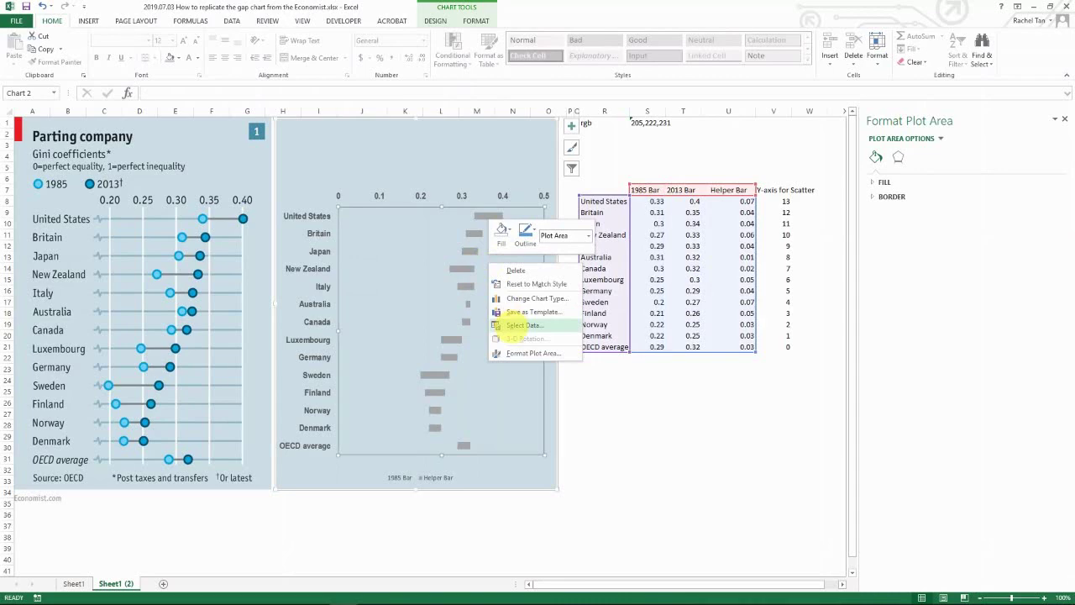
pyautogui.click(514, 325)
pyautogui.moveTo(491, 353); pyautogui.dragTo(223, 171)
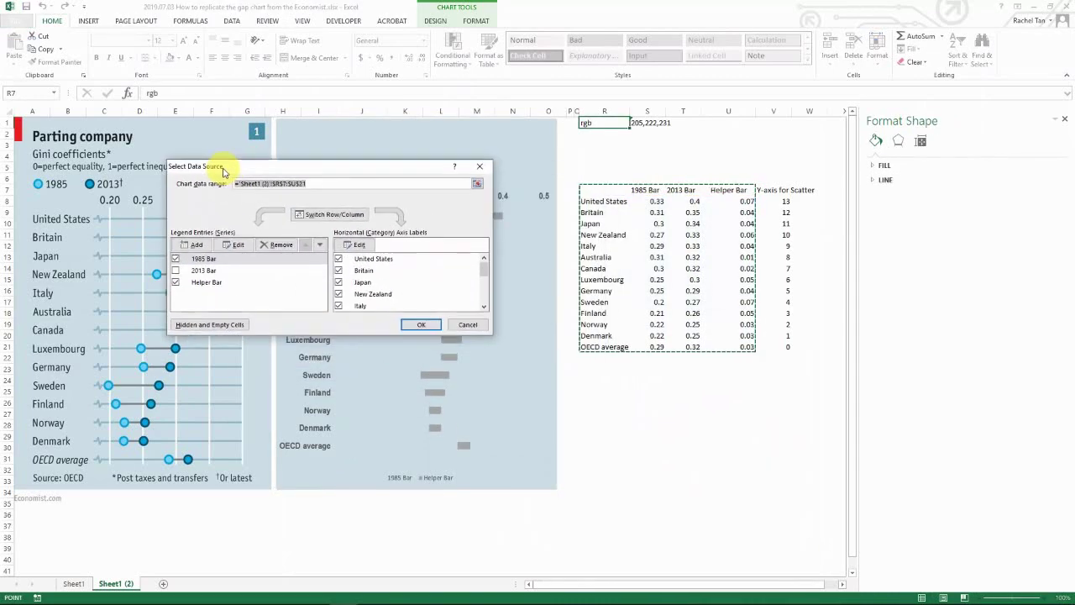
pyautogui.click(194, 244)
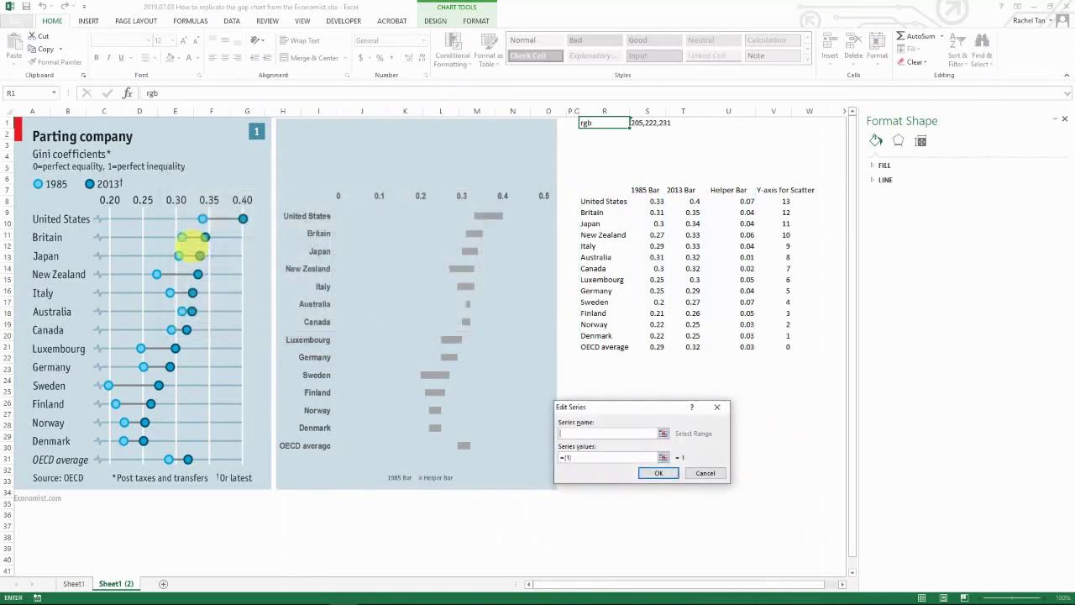
pyautogui.moveTo(630, 412); pyautogui.dragTo(451, 290)
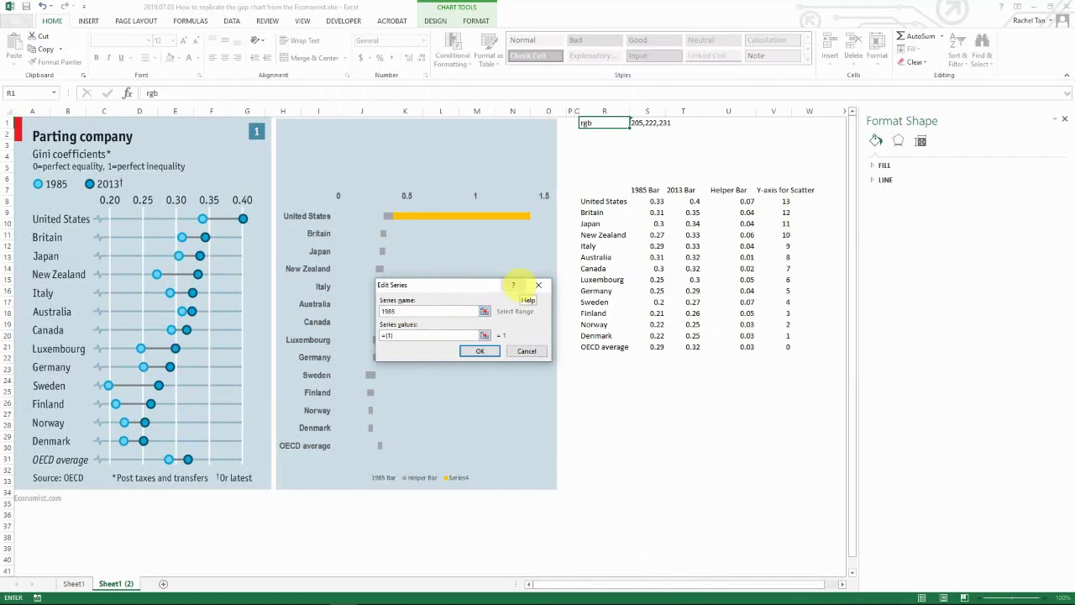
pyautogui.click(444, 336)
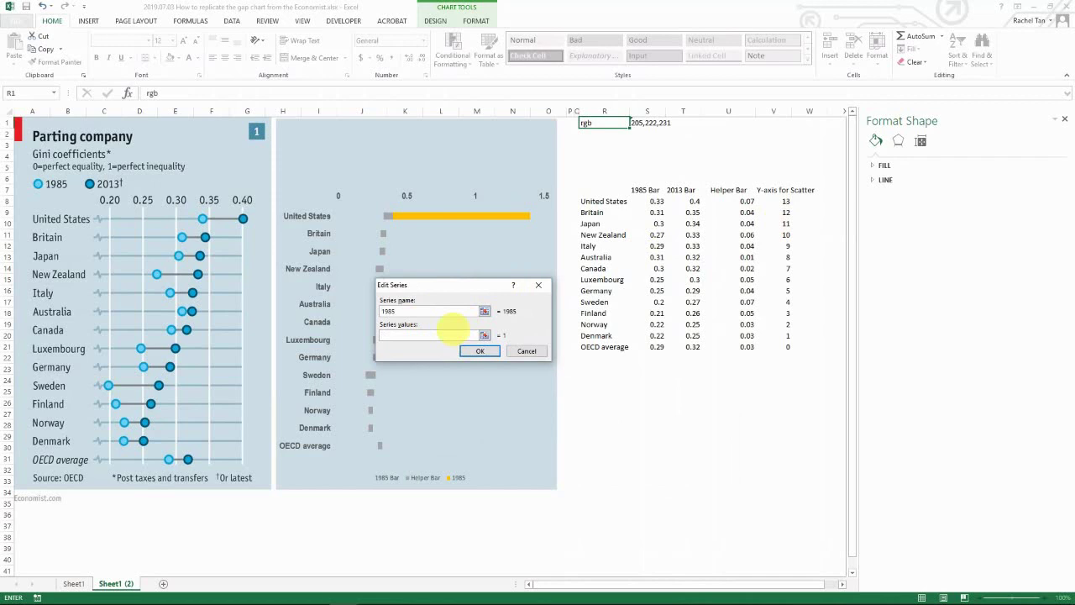
pyautogui.moveTo(452, 285); pyautogui.dragTo(192, 209)
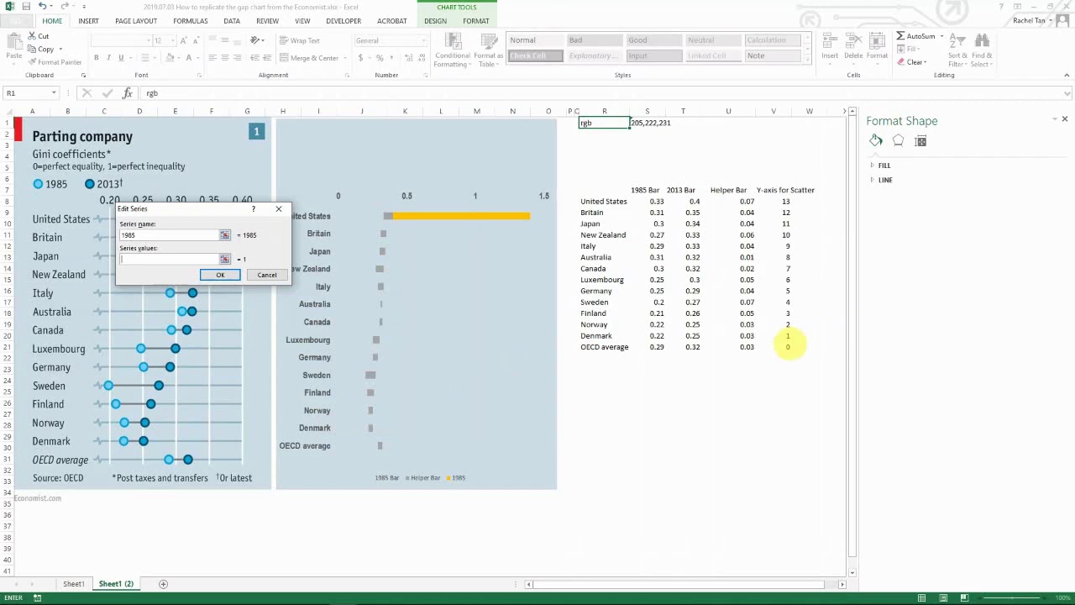
pyautogui.moveTo(785, 202); pyautogui.dragTo(785, 347)
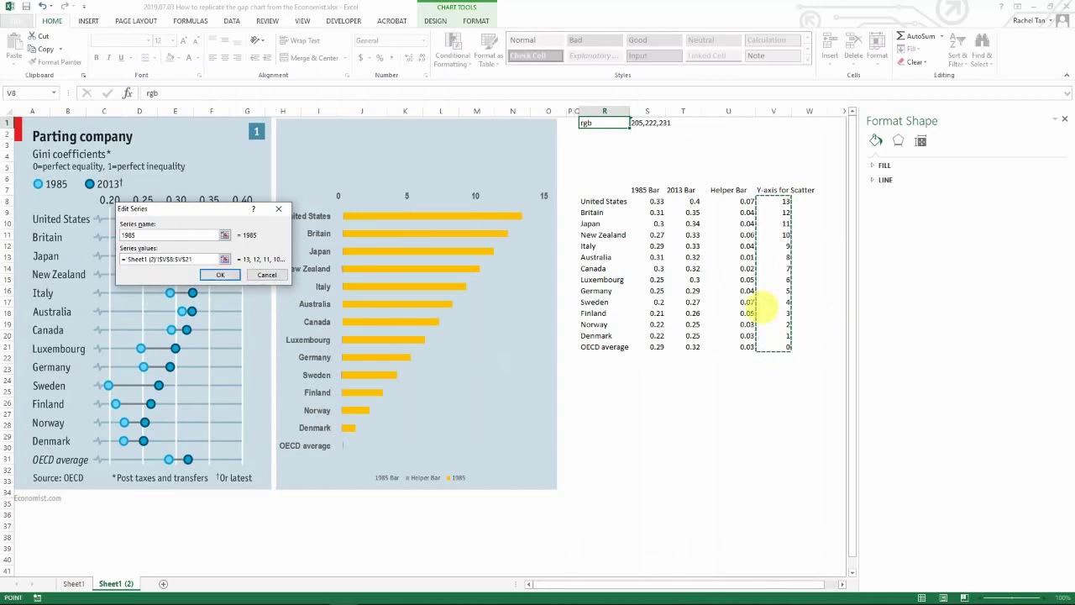
pyautogui.click(220, 276)
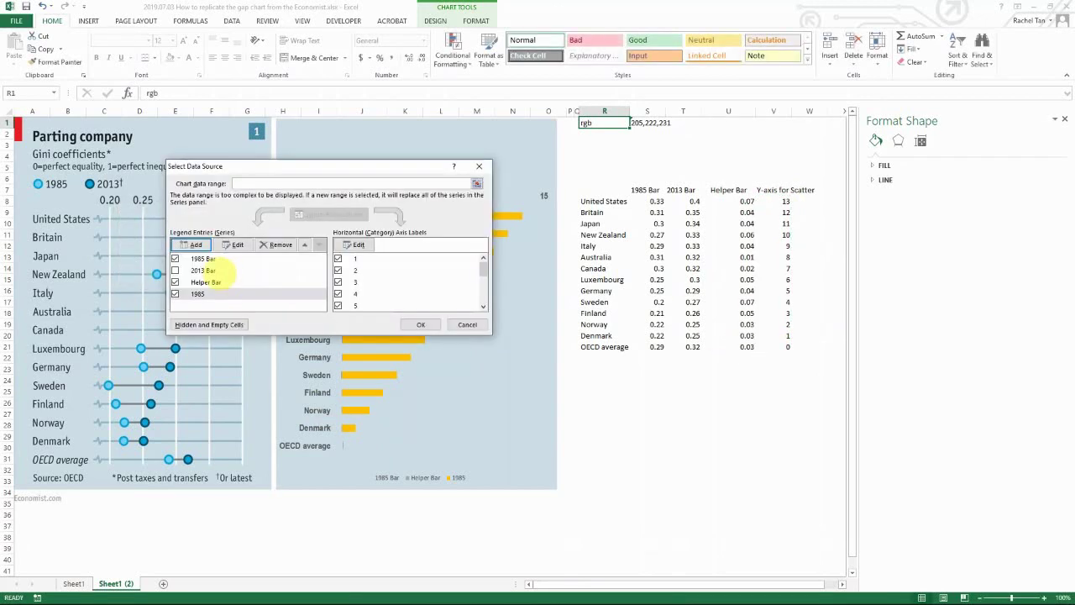
# Step: Add a series named 2013 with values V8:V21 and close Select Data
pyautogui.click(187, 243)
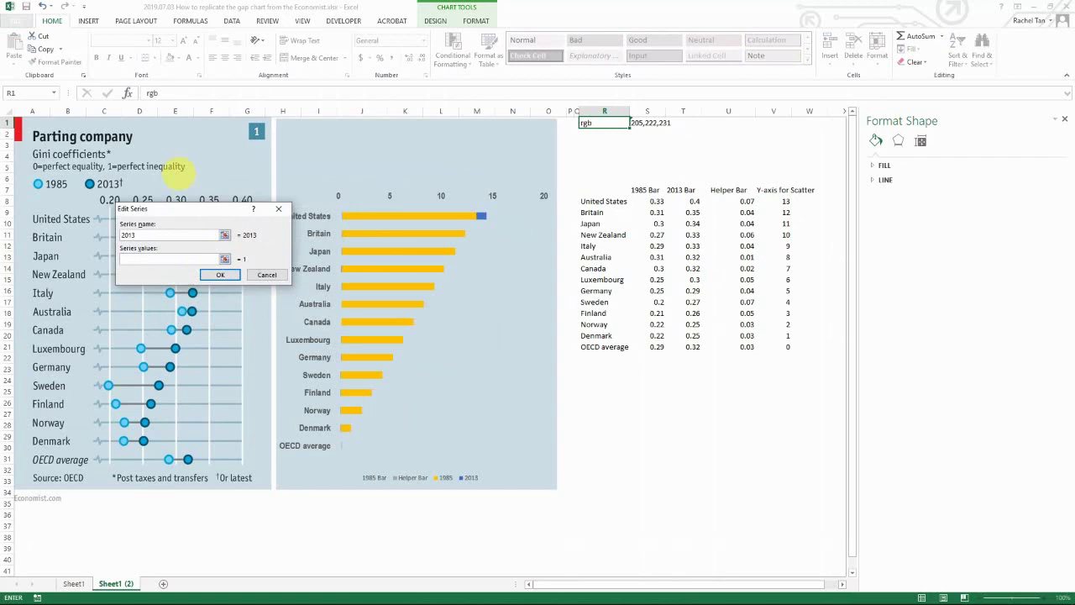
pyautogui.moveTo(195, 209); pyautogui.dragTo(365, 136)
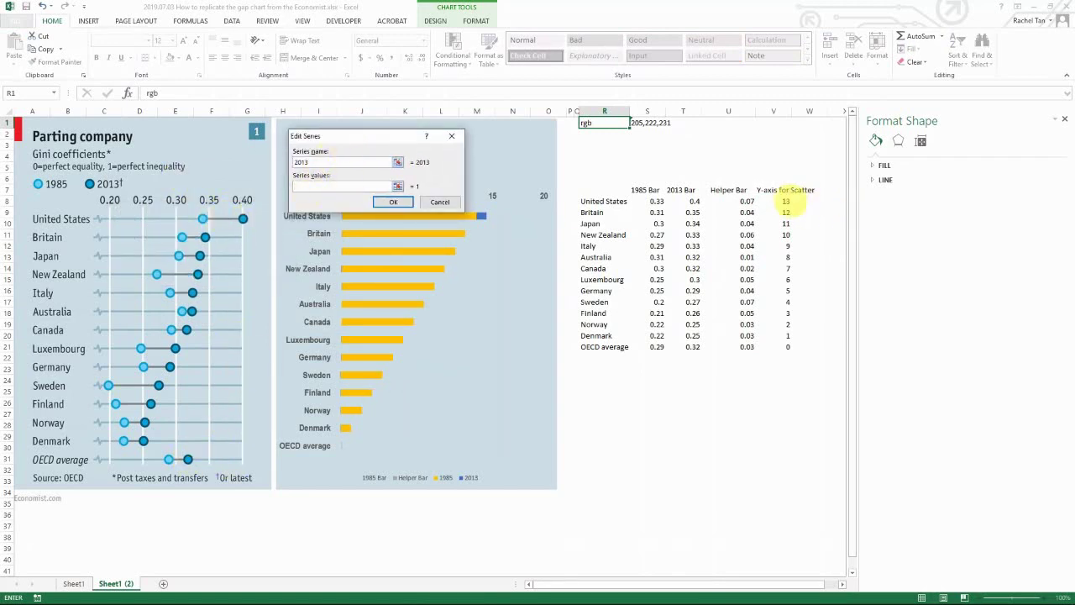
pyautogui.moveTo(785, 202); pyautogui.dragTo(787, 346)
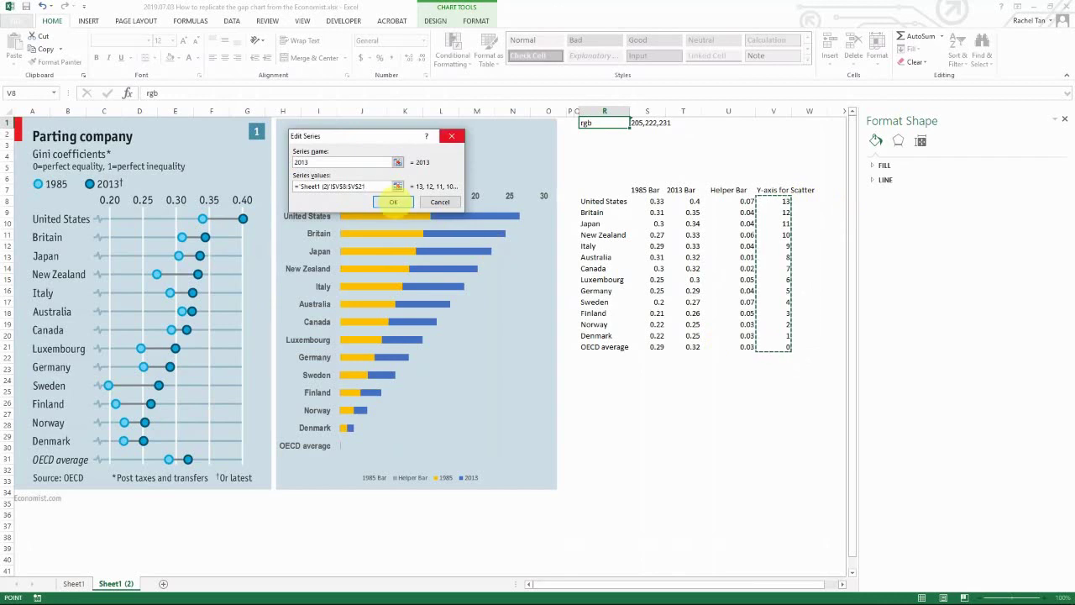
pyautogui.click(392, 202)
pyautogui.click(421, 324)
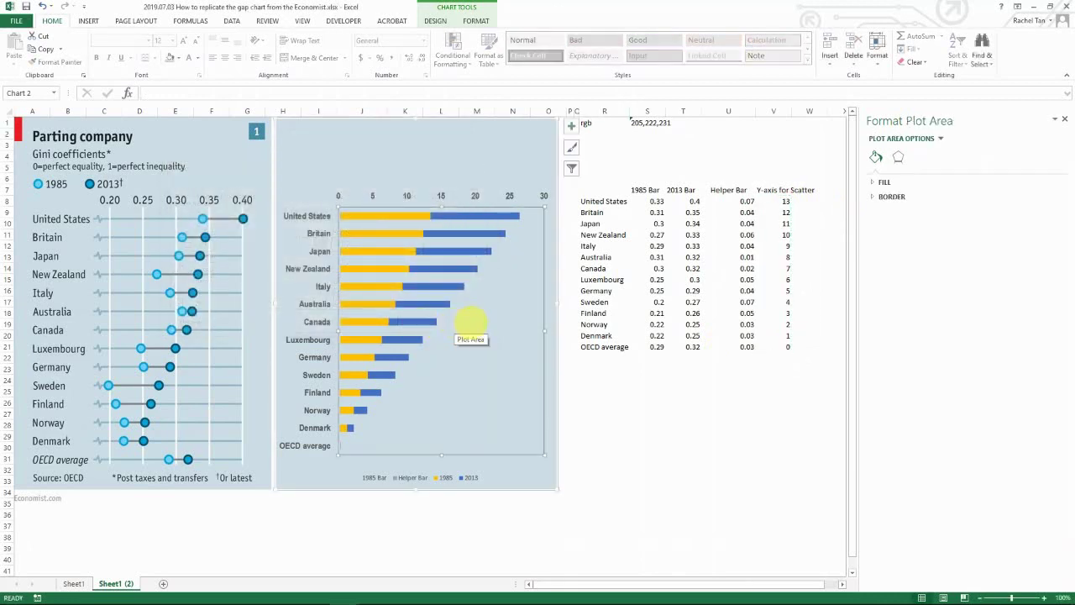
# Step: Select the 2013 bar series and look through the Chart Design and Format tabs
pyautogui.rightClick(450, 330)
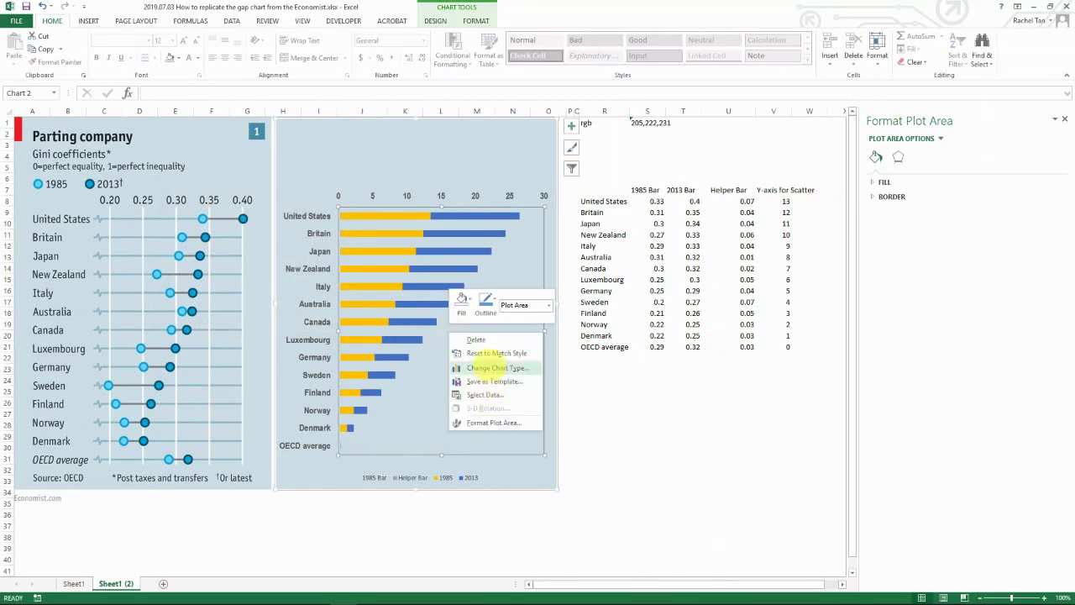
pyautogui.click(420, 320)
pyautogui.click(399, 321)
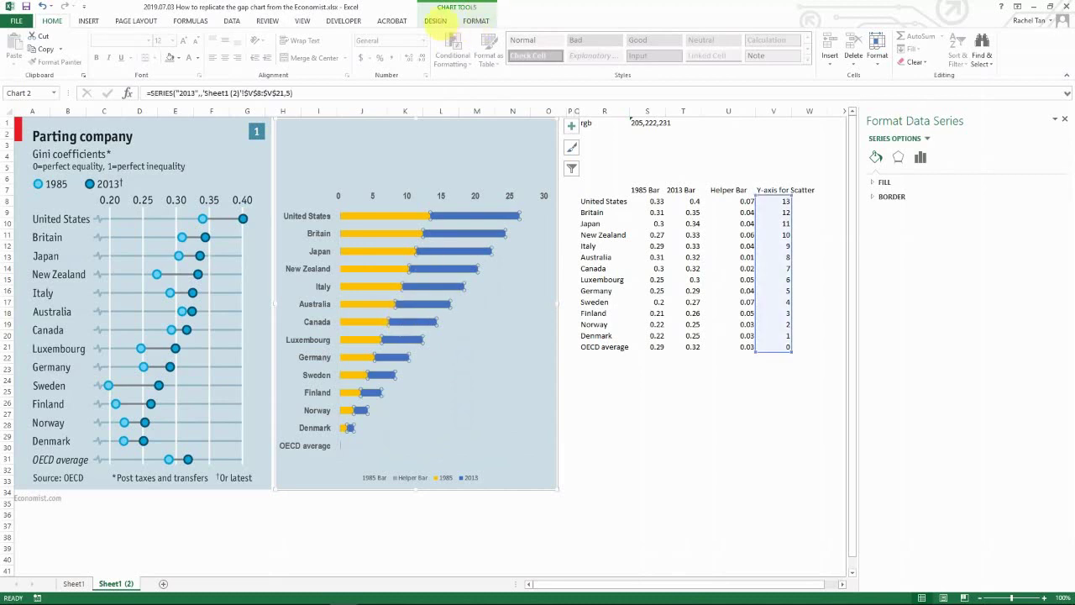
pyautogui.click(436, 21)
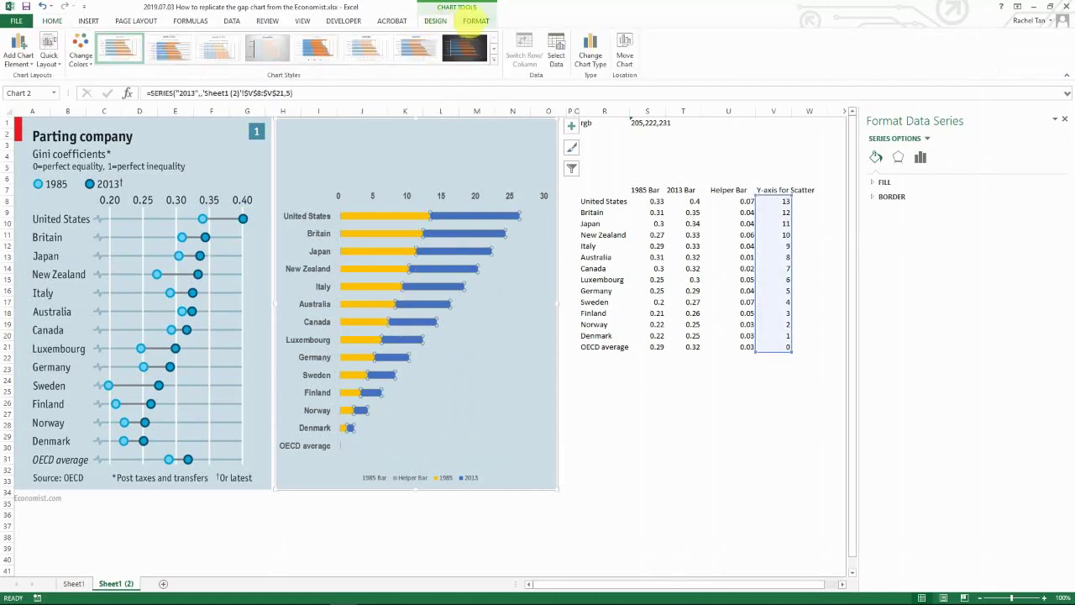
pyautogui.click(476, 21)
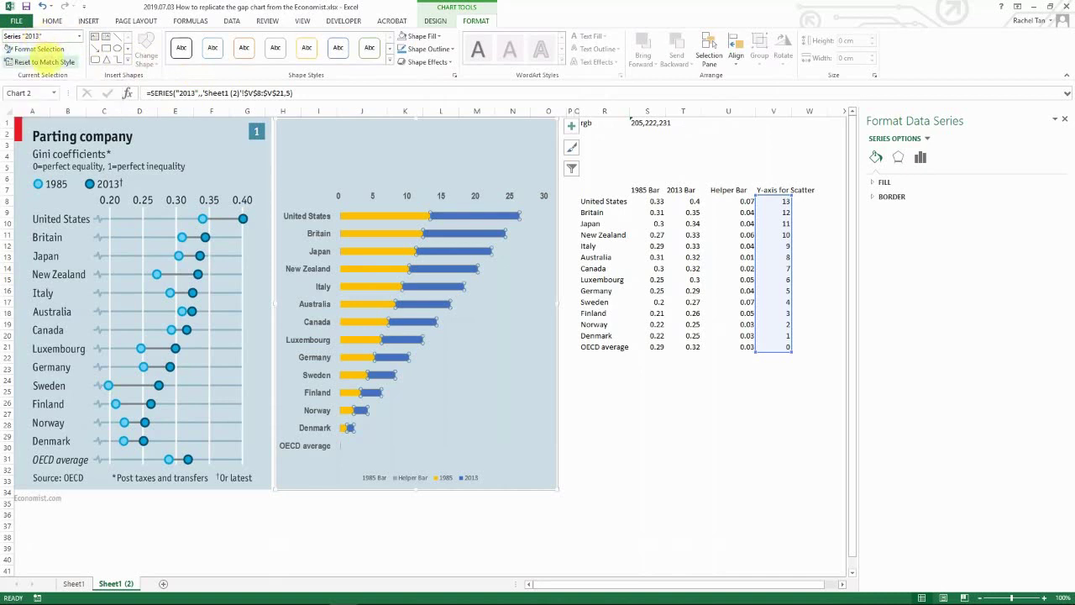
# Step: Change the 1985 and 2013 series chart type to Scatter
pyautogui.rightClick(438, 234)
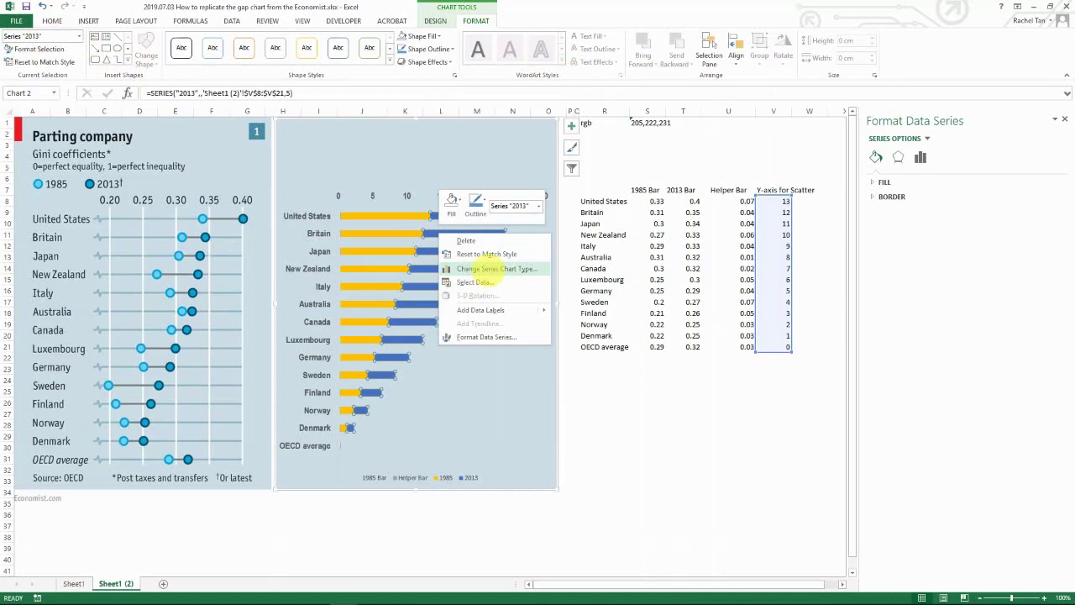
pyautogui.click(487, 268)
pyautogui.moveTo(600, 79); pyautogui.dragTo(496, 74)
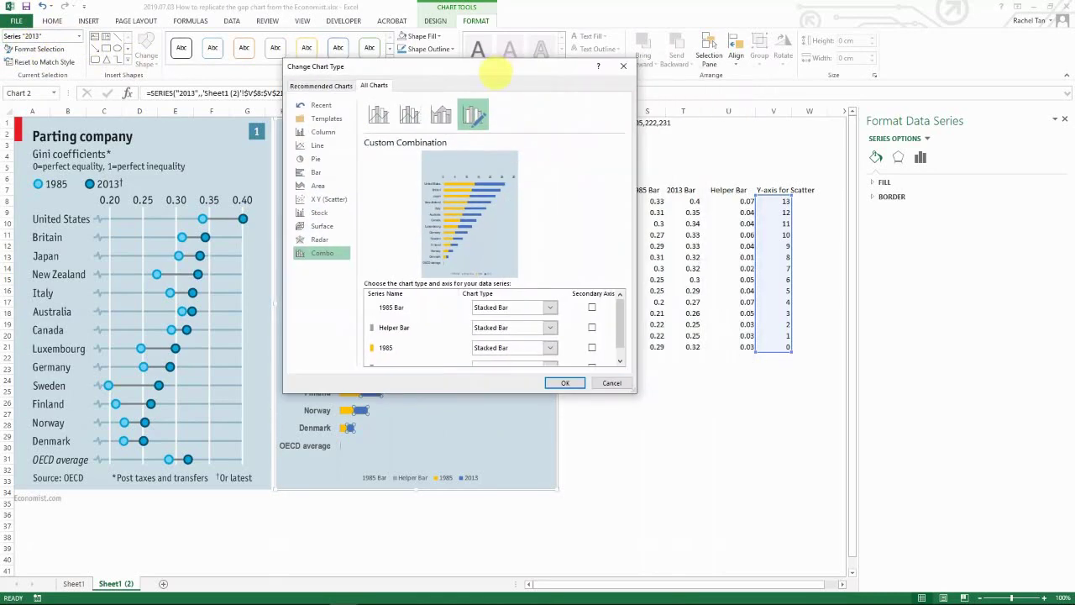
pyautogui.moveTo(616, 328); pyautogui.dragTo(617, 355)
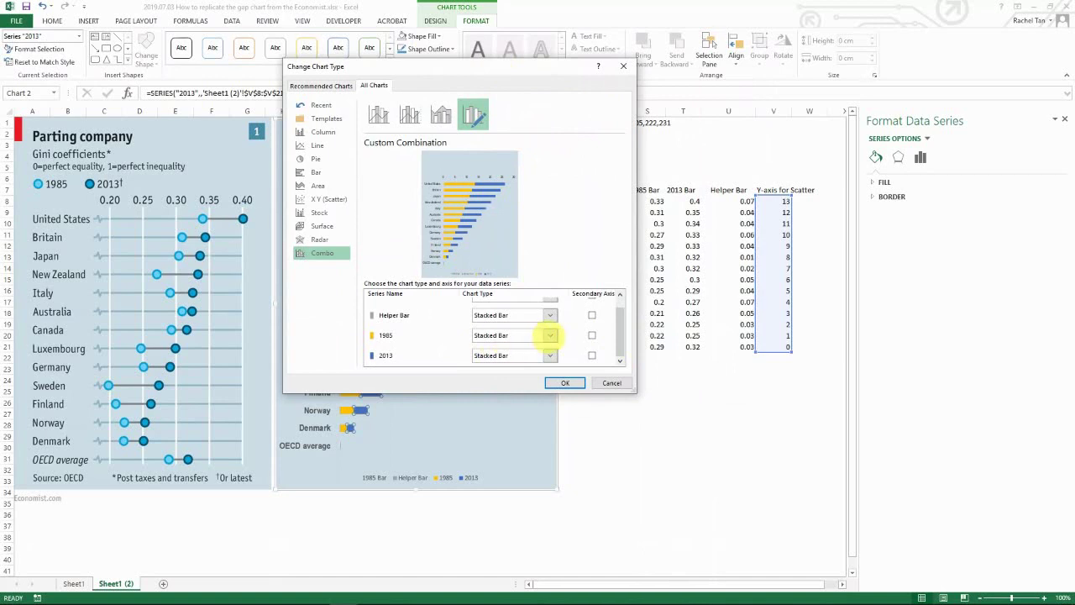
pyautogui.click(550, 336)
pyautogui.moveTo(600, 439); pyautogui.dragTo(600, 487)
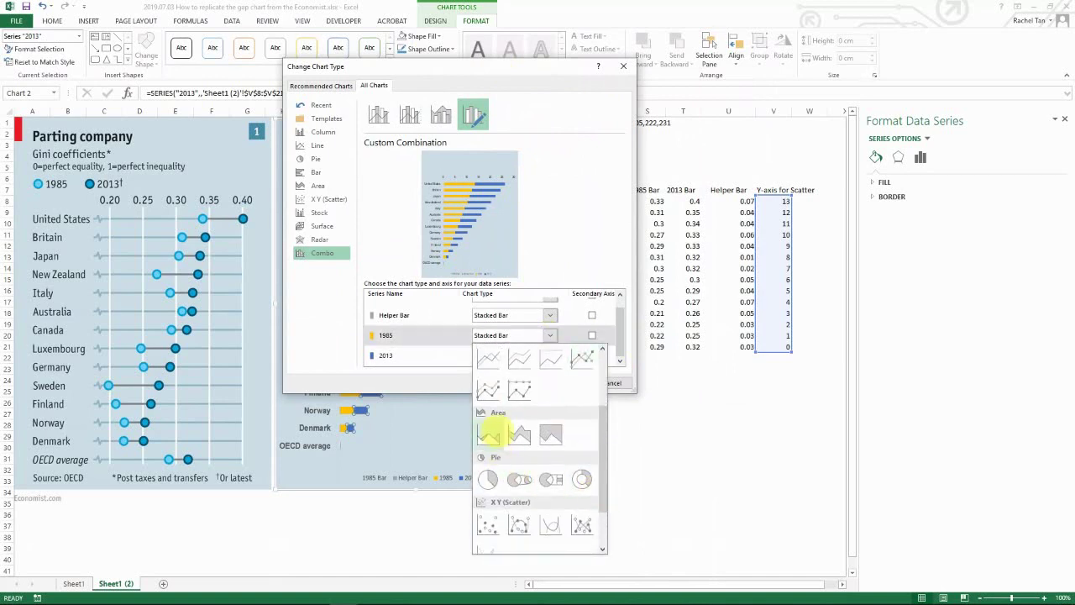
pyautogui.click(489, 525)
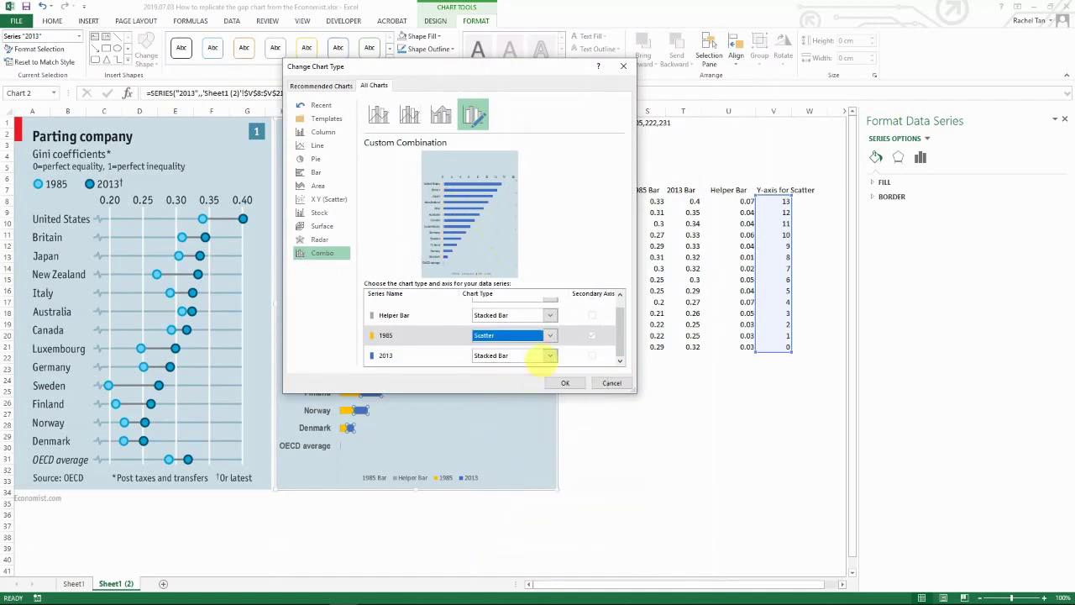
pyautogui.click(550, 355)
pyautogui.moveTo(599, 480); pyautogui.dragTo(605, 509)
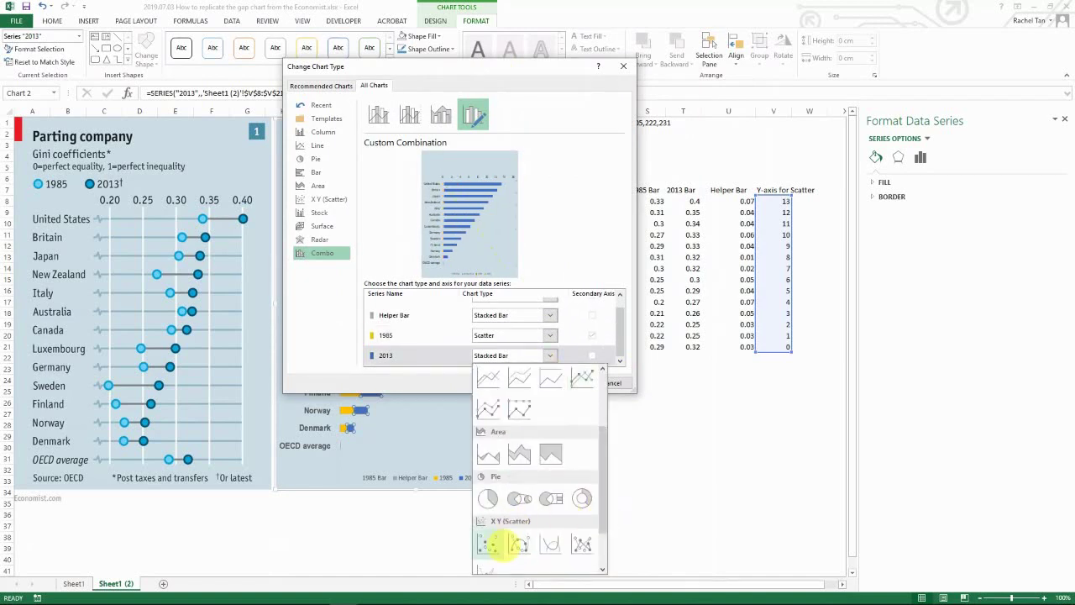
pyautogui.click(488, 544)
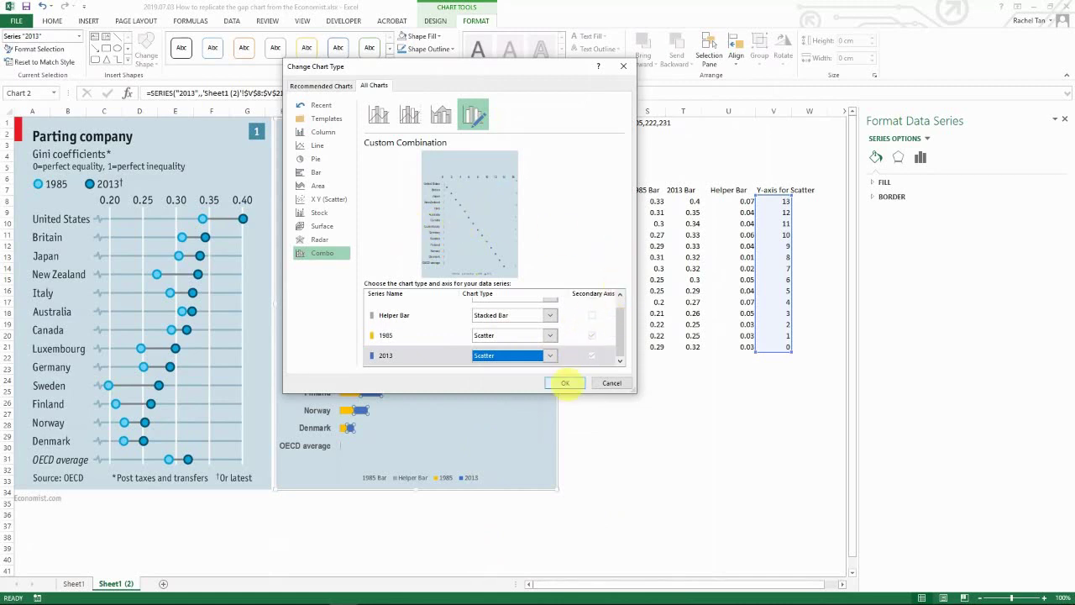
pyautogui.click(565, 383)
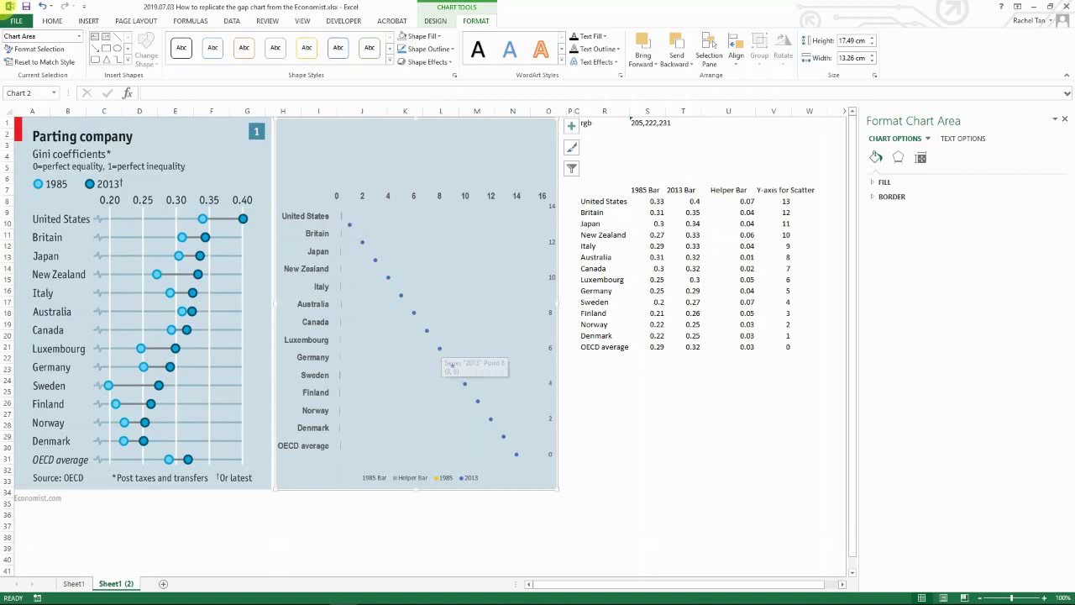
# Step: Reopen the chart's Select Data Source window from the plot area
pyautogui.click(79, 36)
pyautogui.click(34, 124)
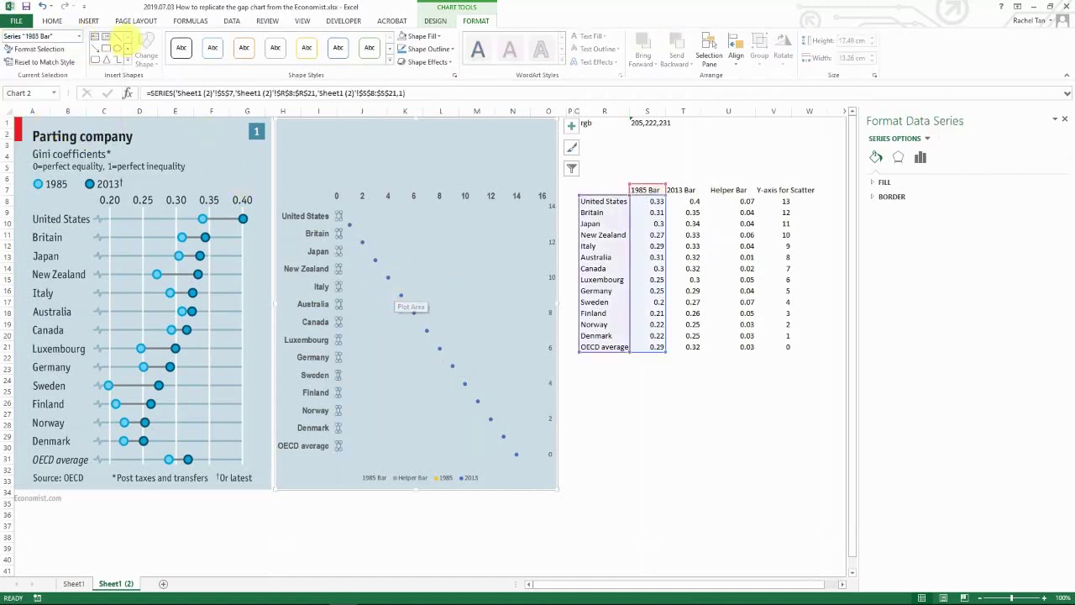
pyautogui.click(424, 277)
pyautogui.rightClick(425, 277)
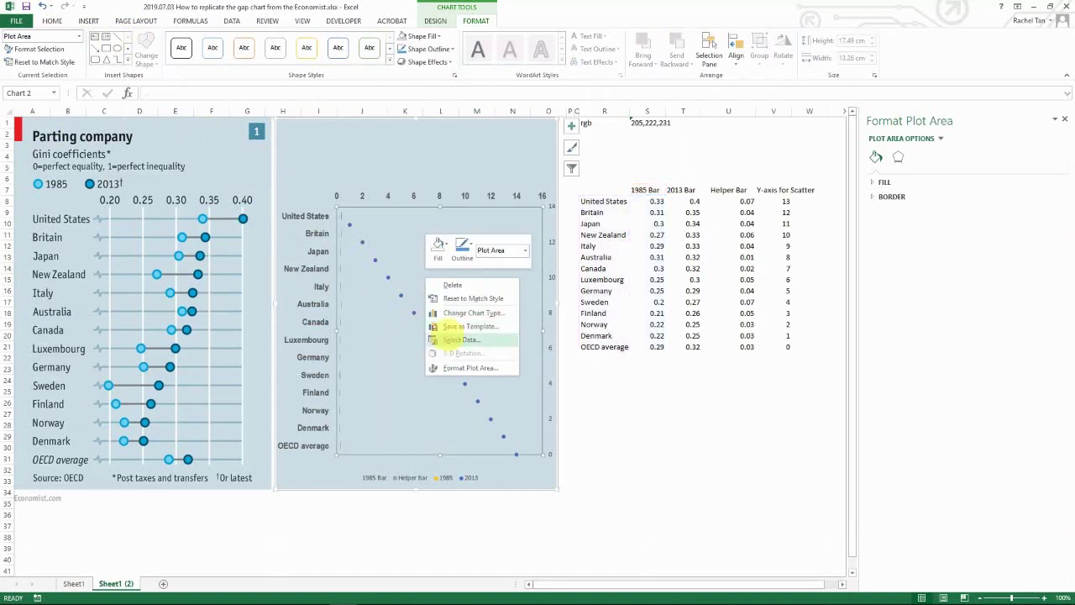
pyautogui.click(460, 339)
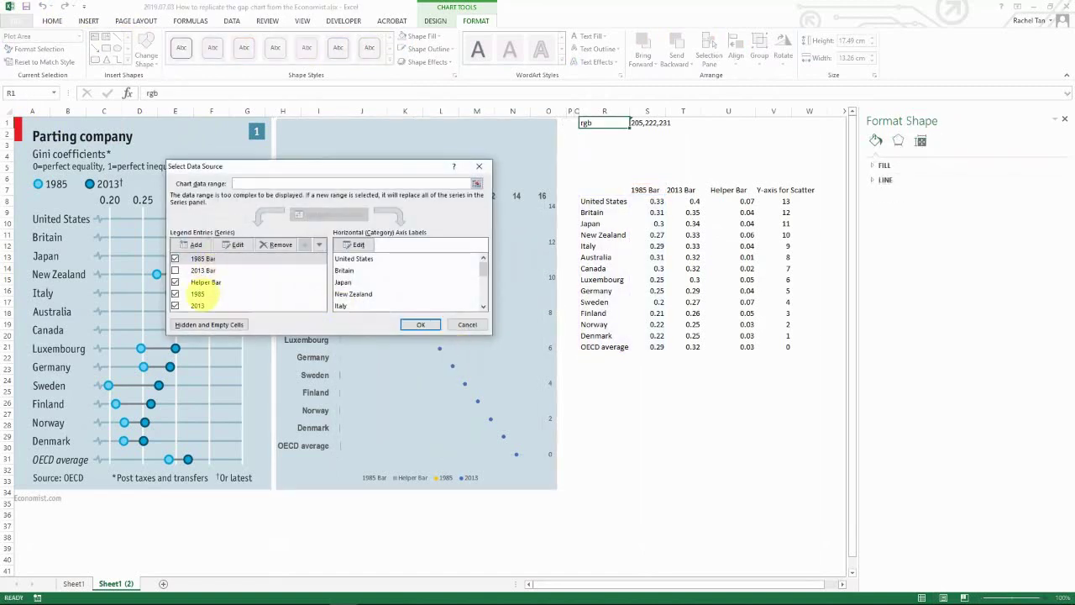
# Step: Set the 1985 series X values to S8:S21
pyautogui.click(202, 293)
pyautogui.click(233, 244)
pyautogui.click(267, 250)
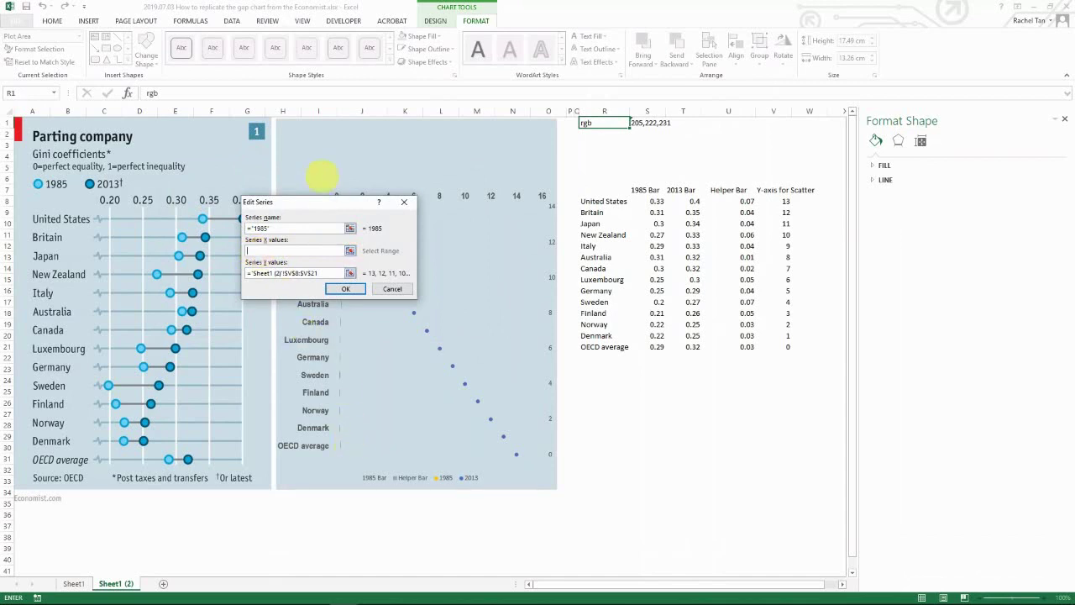
pyautogui.moveTo(312, 203); pyautogui.dragTo(170, 159)
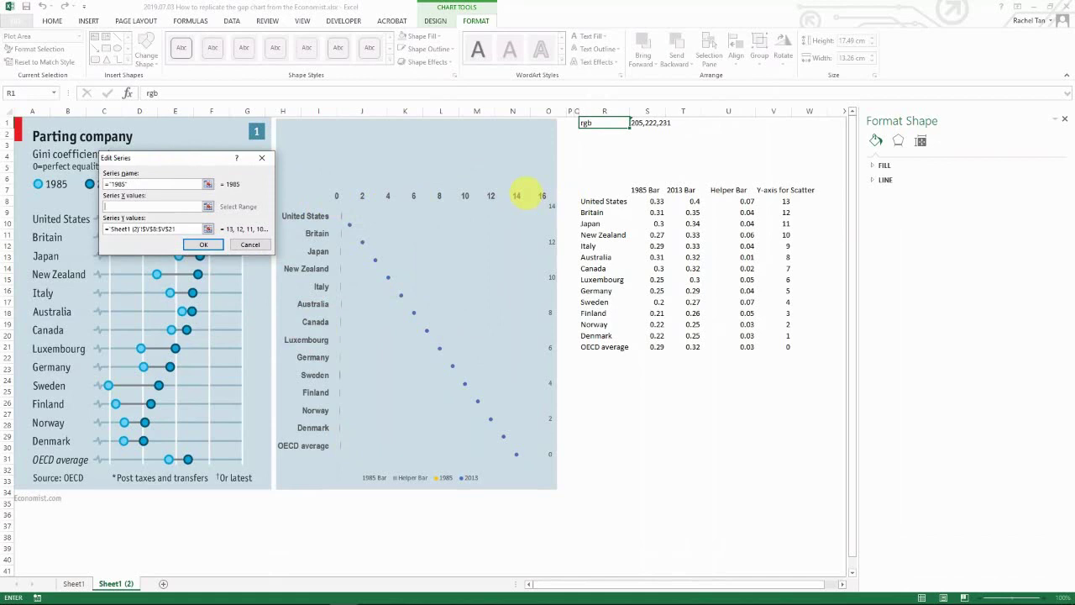
pyautogui.click(655, 201)
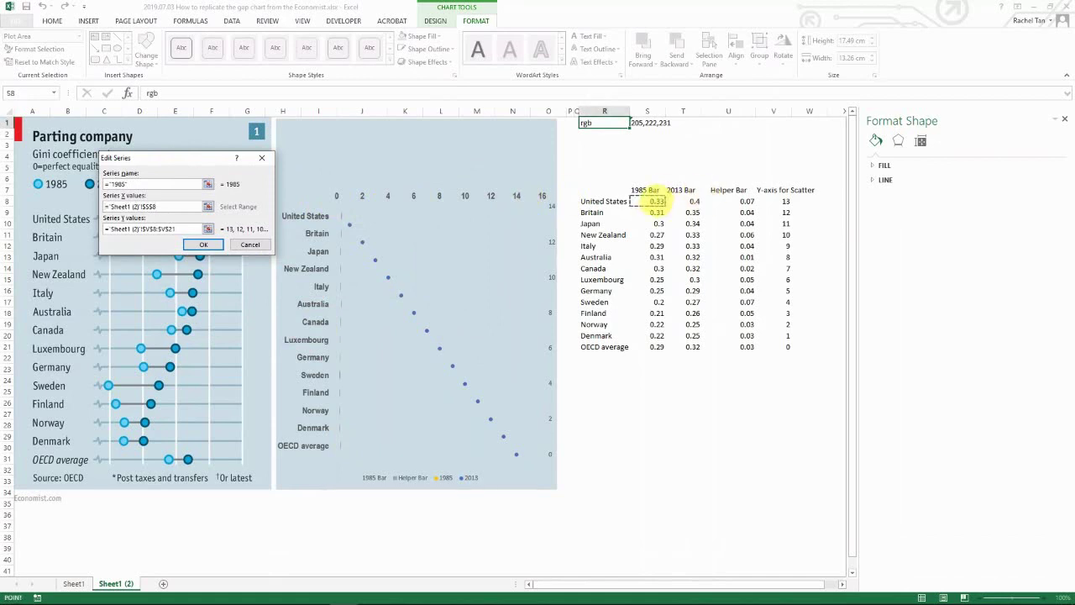
pyautogui.moveTo(655, 201); pyautogui.dragTo(657, 346)
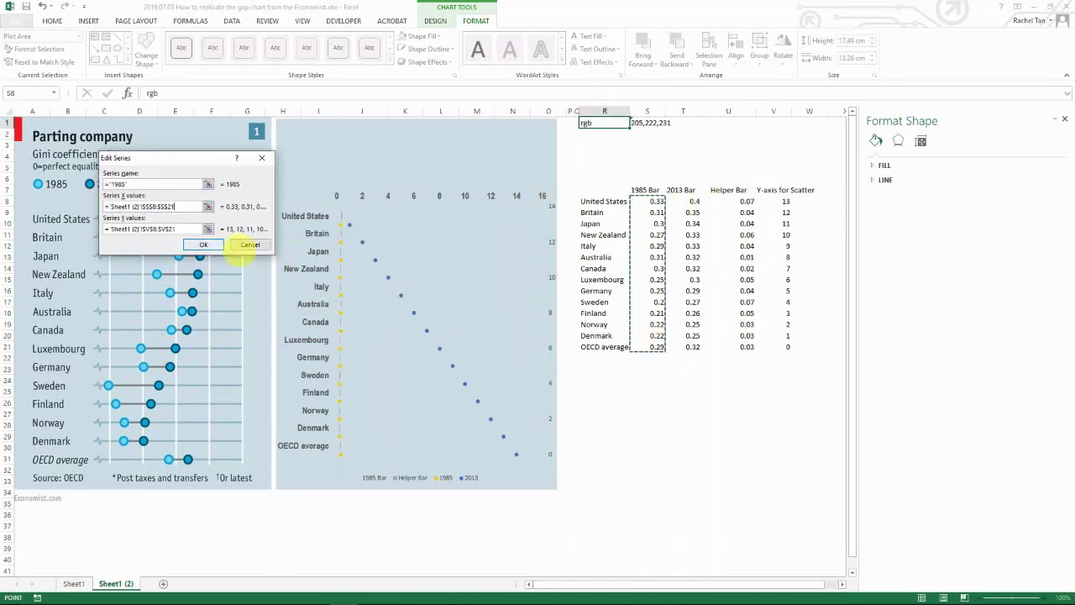
pyautogui.click(203, 244)
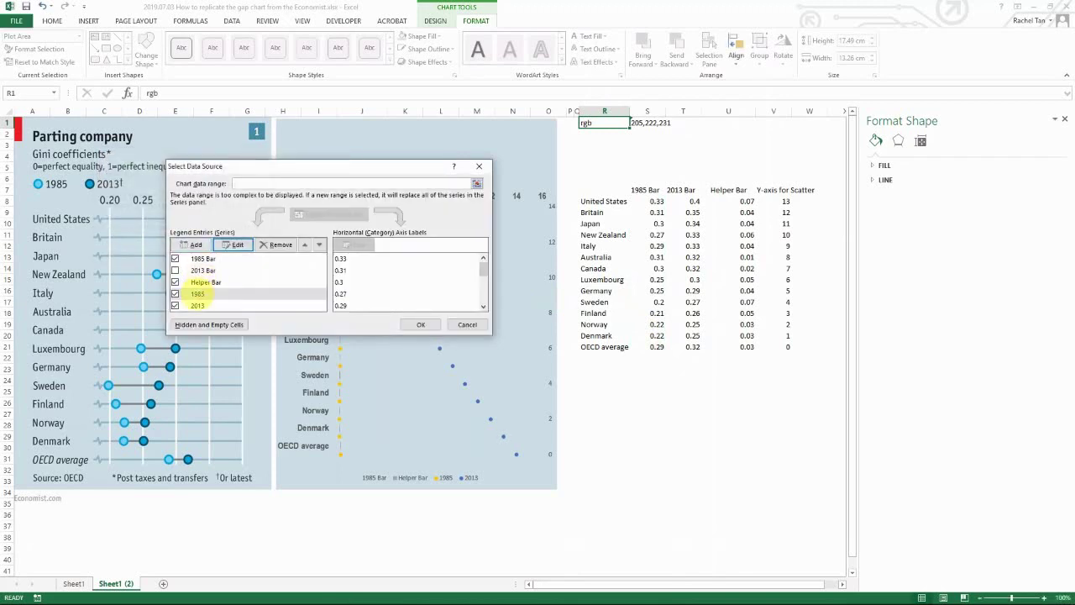
# Step: Set the 2013 series X values to T8:T21 and apply the changes
pyautogui.click(198, 304)
pyautogui.click(233, 245)
pyautogui.click(172, 205)
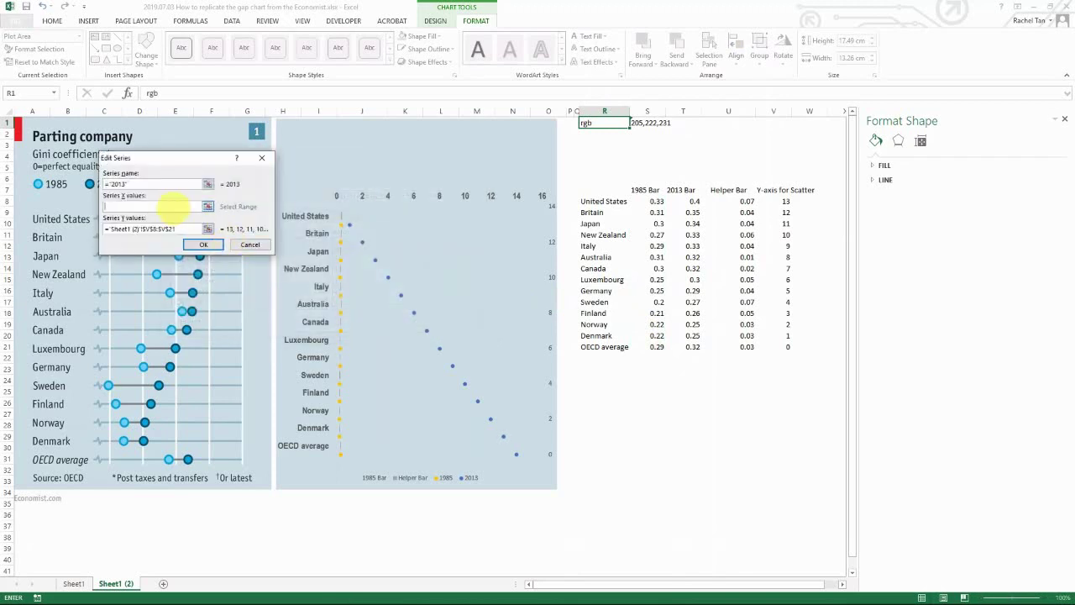
pyautogui.moveTo(691, 201); pyautogui.dragTo(691, 347)
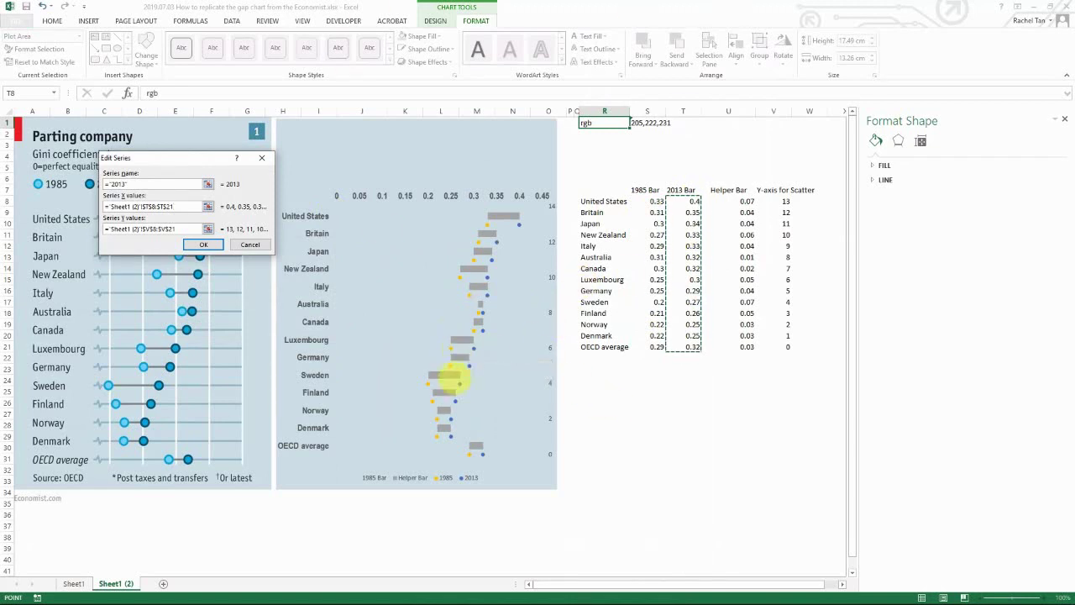
pyautogui.click(203, 244)
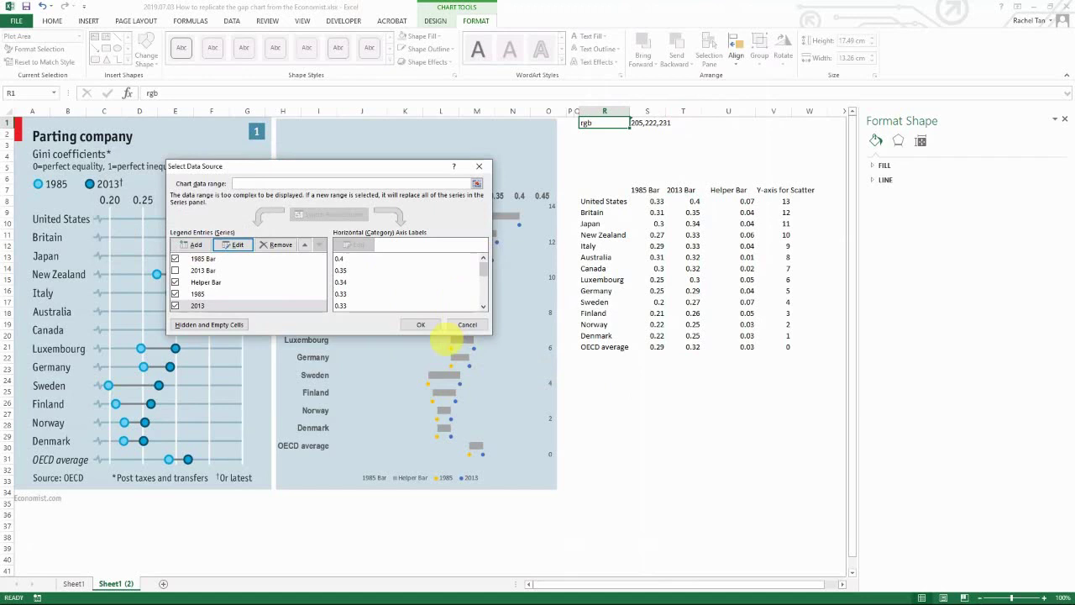
pyautogui.click(424, 324)
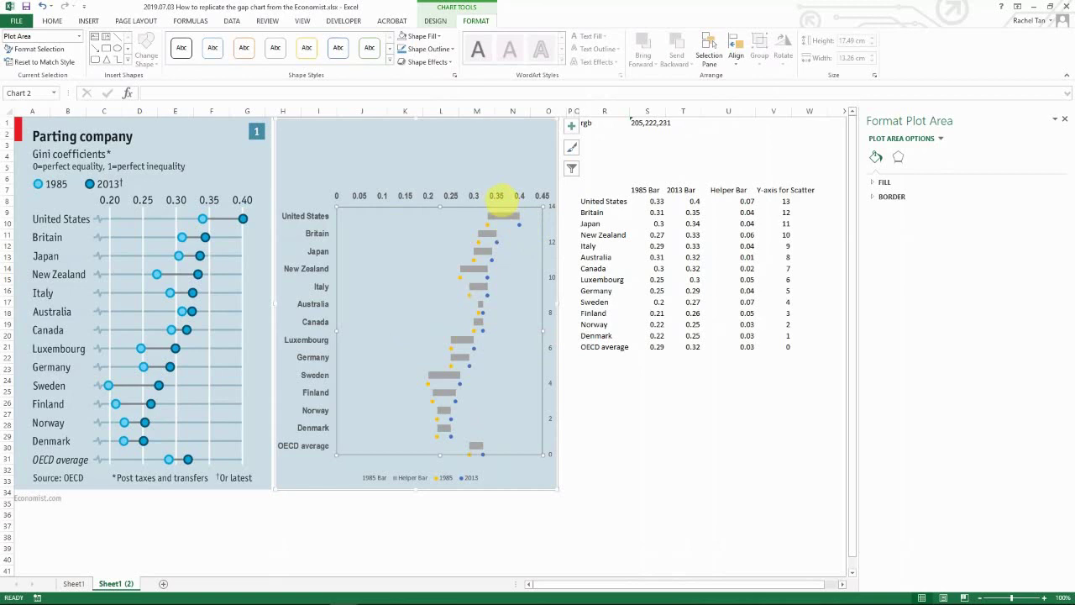
# Step: Fix the secondary vertical axis bounds at minimum 0 and maximum 13
pyautogui.click(546, 208)
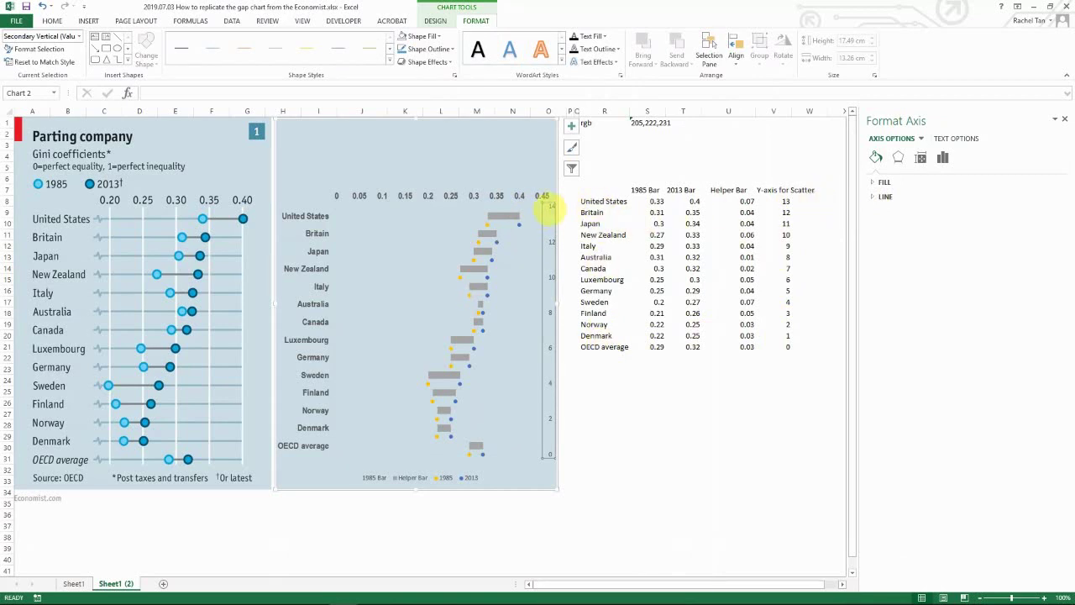
pyautogui.rightClick(548, 204)
pyautogui.click(580, 327)
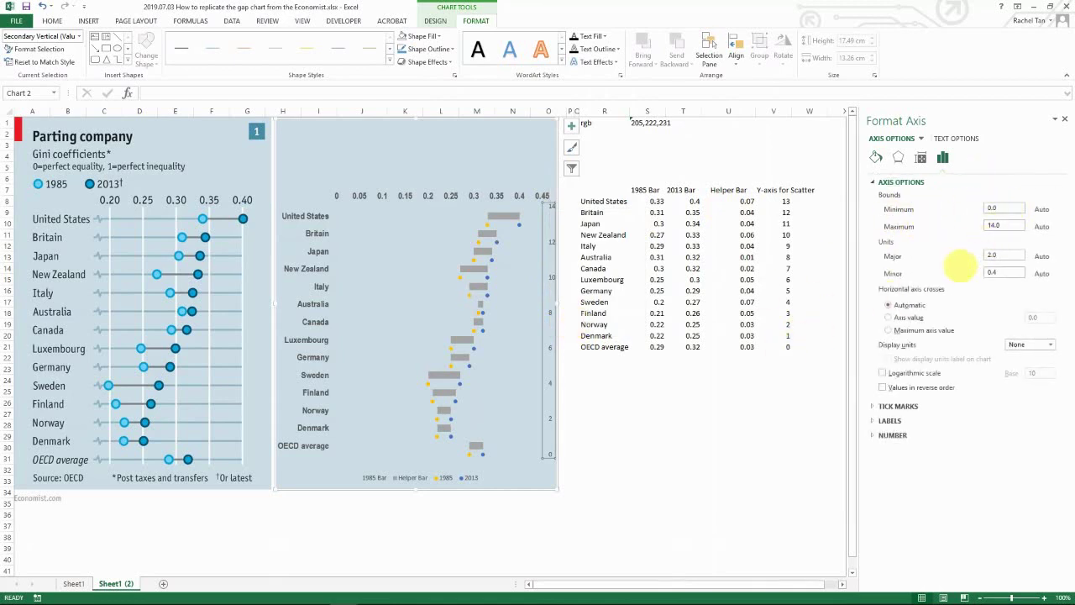
pyautogui.click(994, 224)
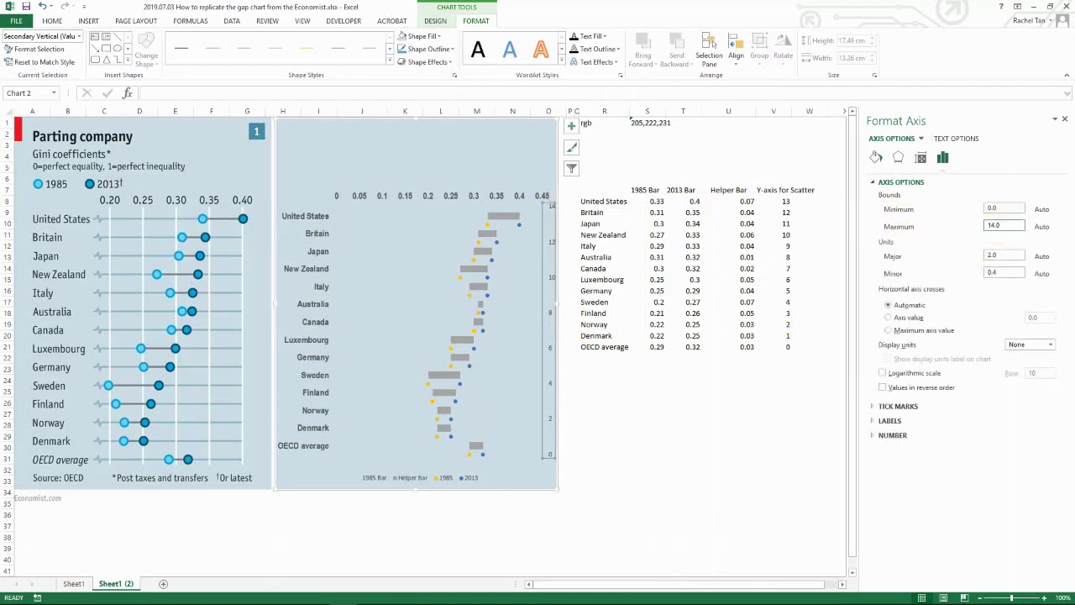
pyautogui.press('Return')
pyautogui.moveTo(500, 222)
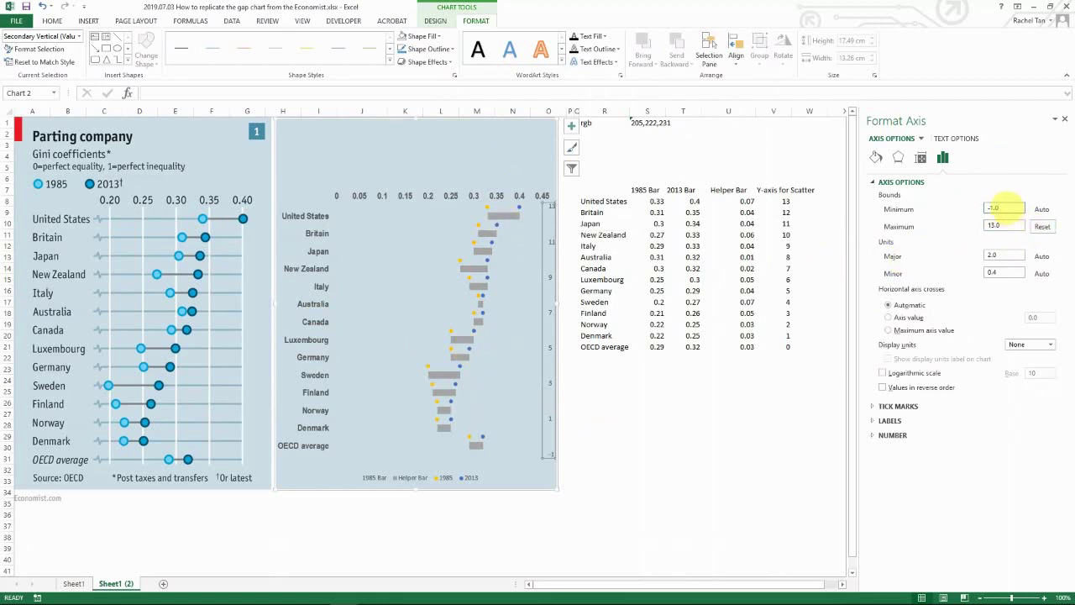
pyautogui.moveTo(1011, 207); pyautogui.dragTo(981, 210)
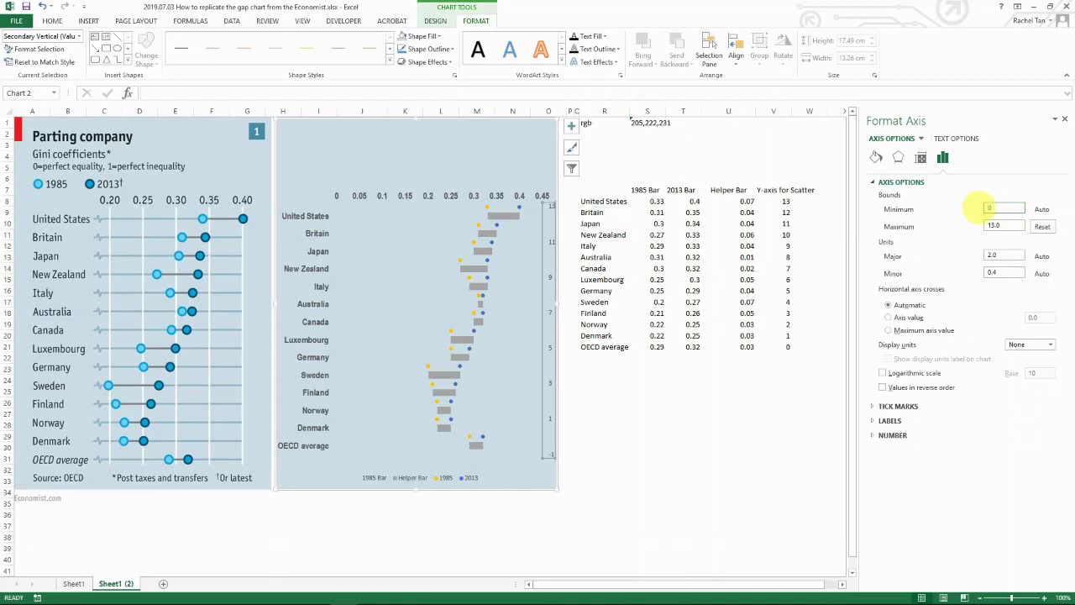
pyautogui.press('Return')
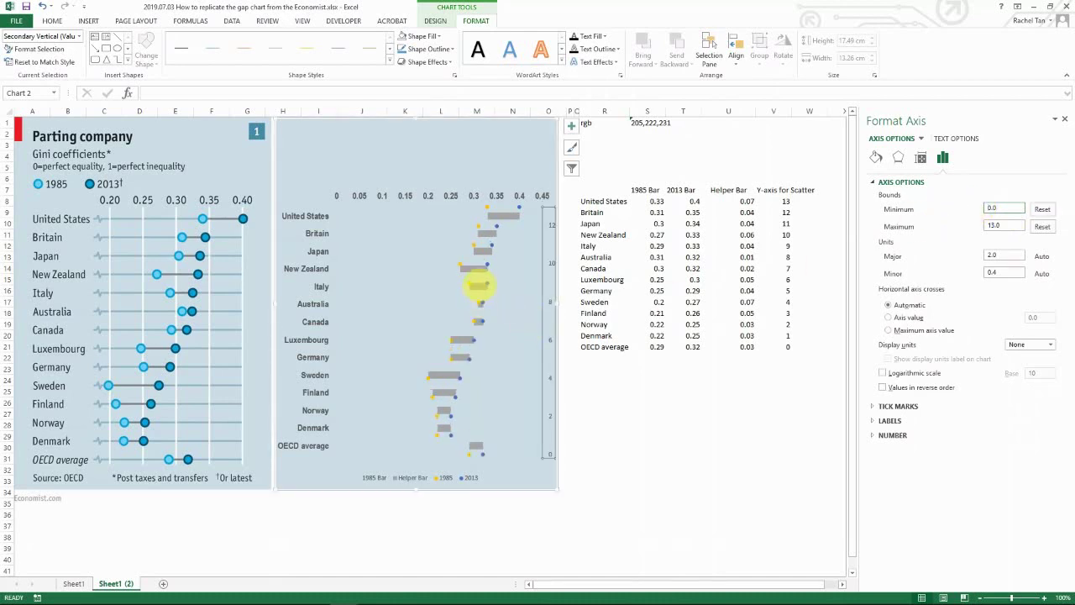
pyautogui.moveTo(471, 290)
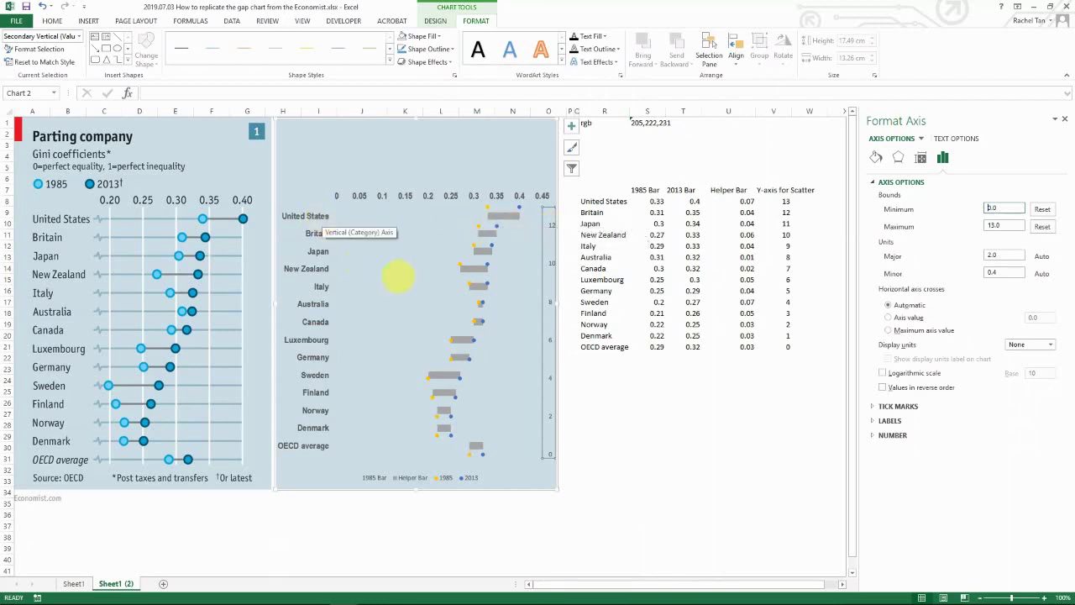
# Step: Make the 1985 dot series use built-in markers of size 9
pyautogui.click(482, 285)
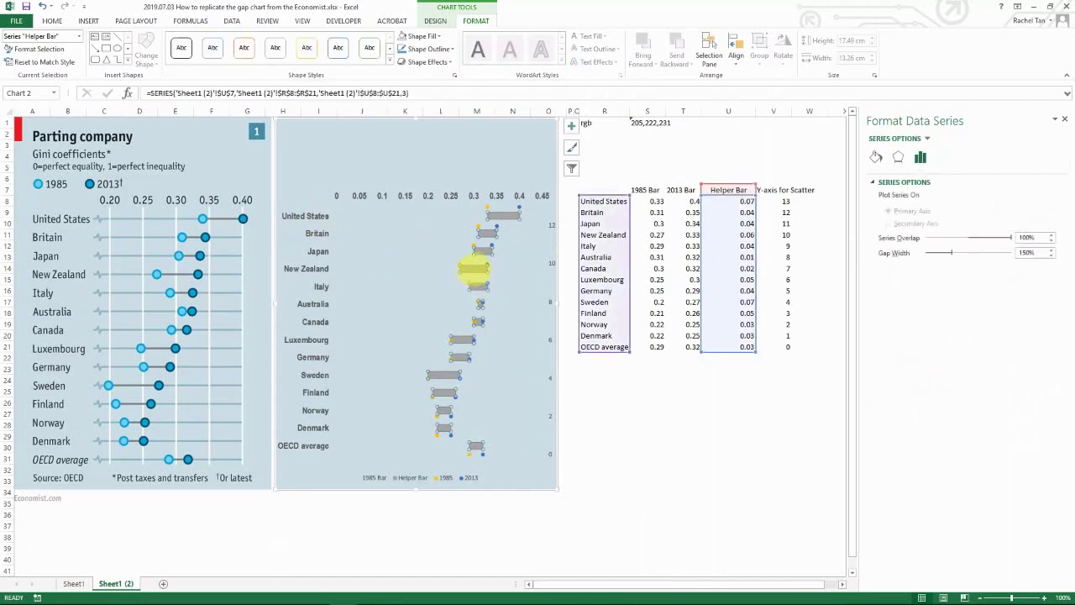
pyautogui.click(477, 225)
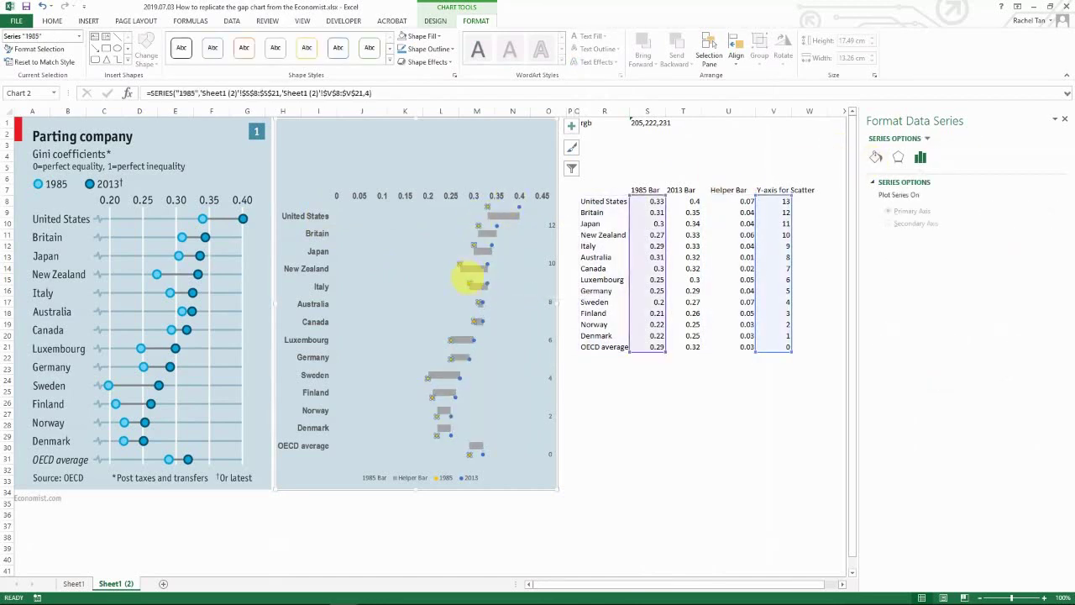
pyautogui.click(876, 158)
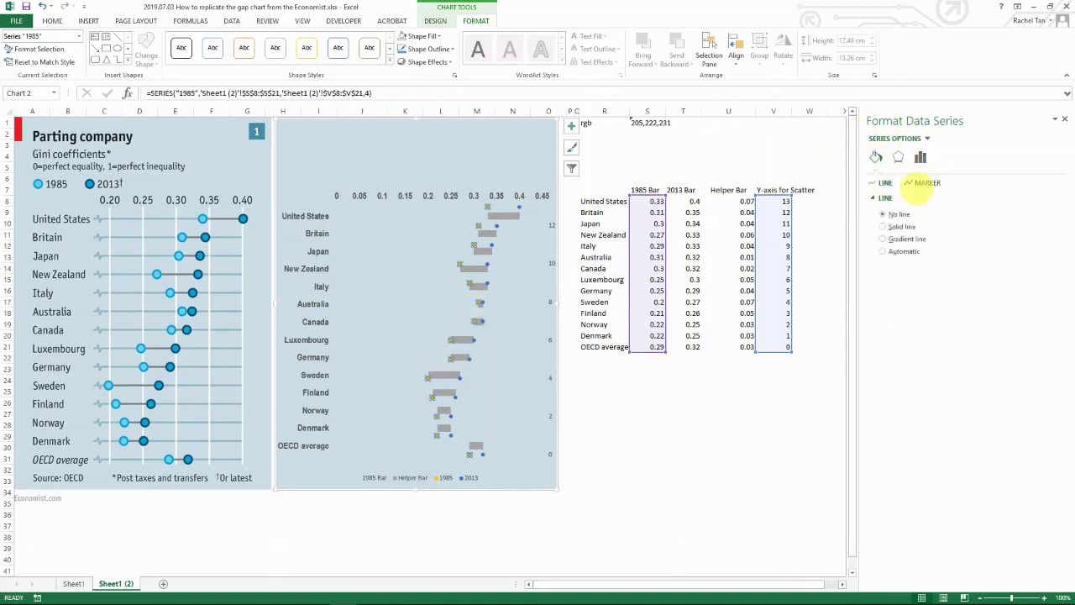
pyautogui.click(927, 182)
pyautogui.click(907, 197)
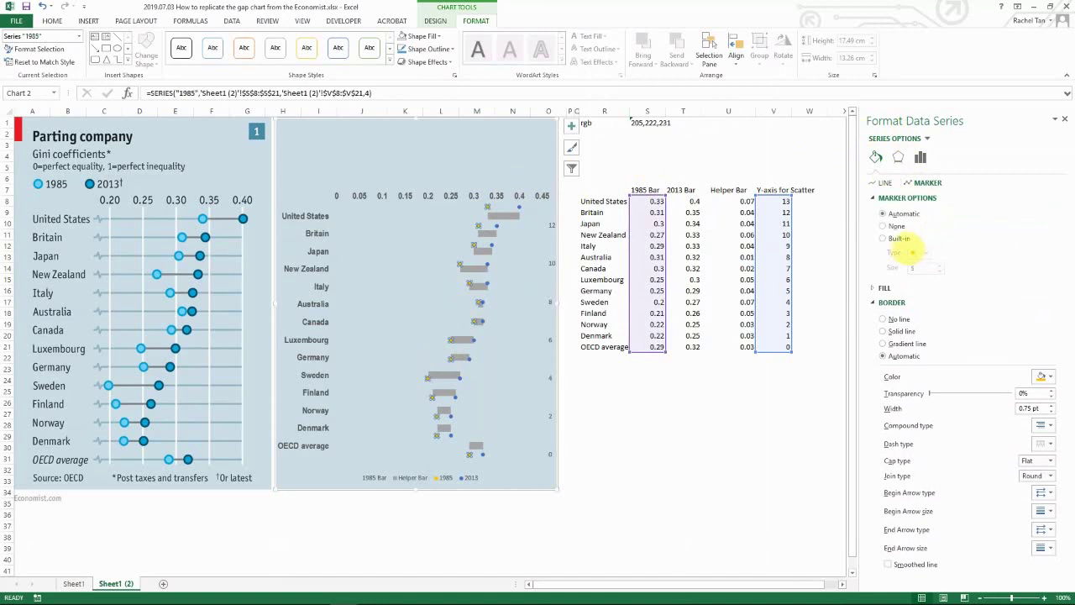
pyautogui.click(890, 238)
pyautogui.doubleClick(922, 268)
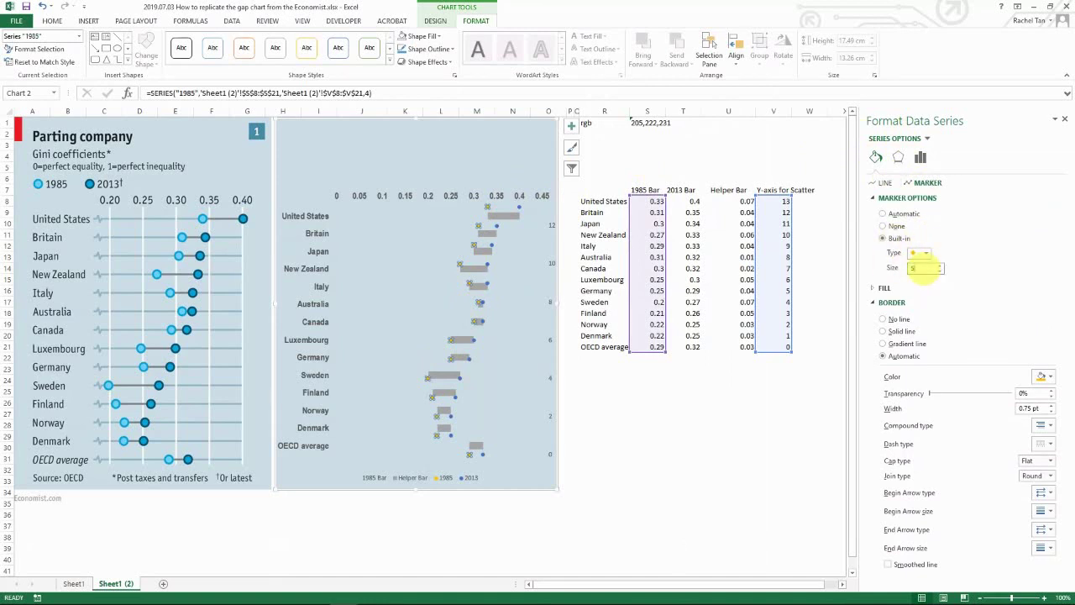
pyautogui.write('9')
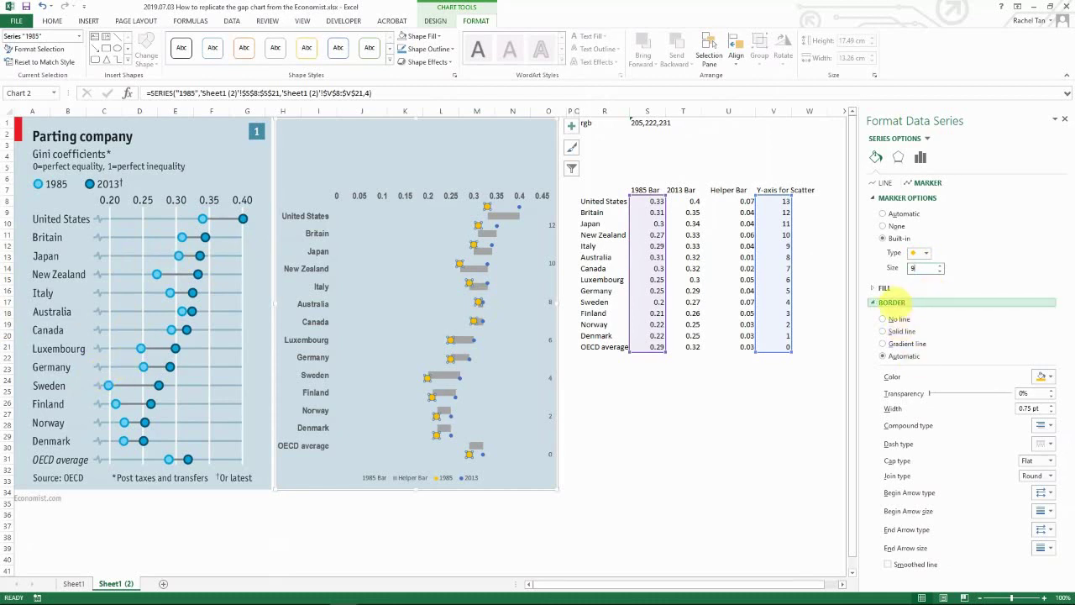
# Step: Give the 1985 markers a solid light blue fill and a 1.25 pt solid blue outline
pyautogui.click(884, 288)
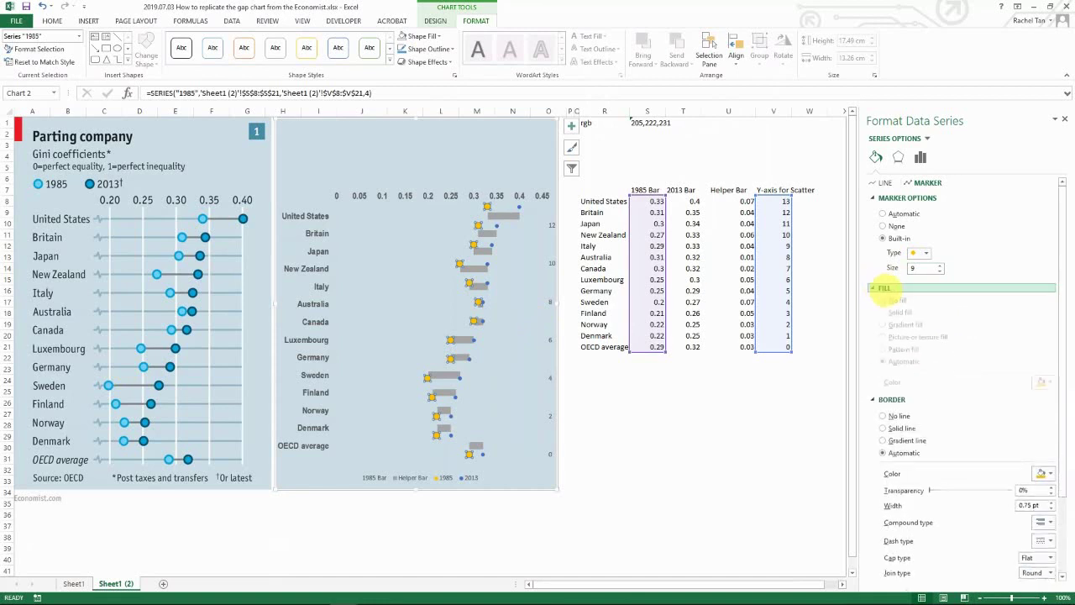
pyautogui.click(1044, 387)
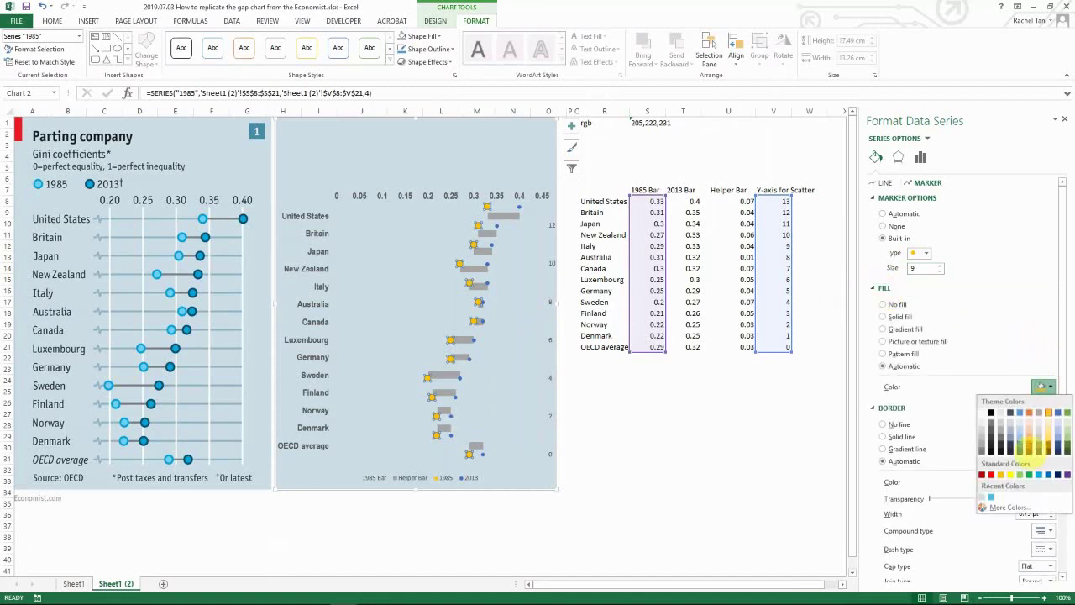
pyautogui.click(1040, 477)
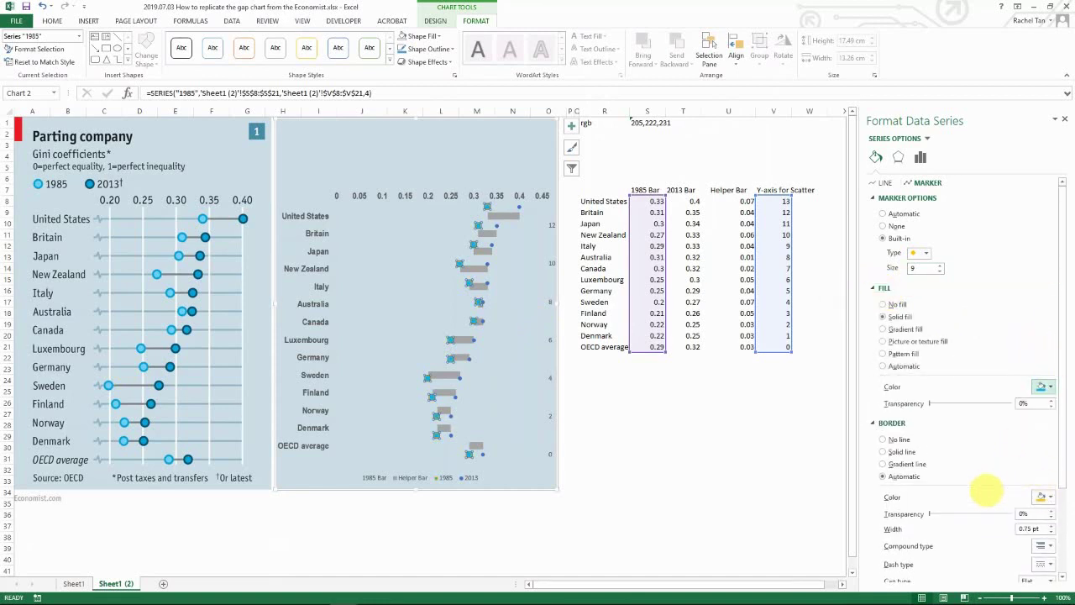
pyautogui.click(882, 451)
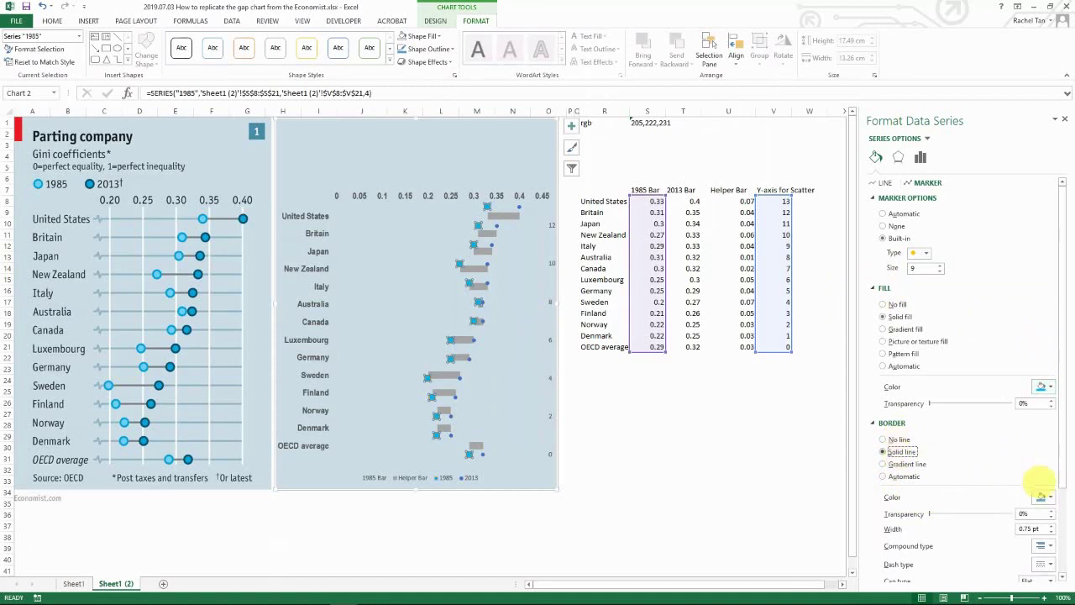
pyautogui.click(1044, 496)
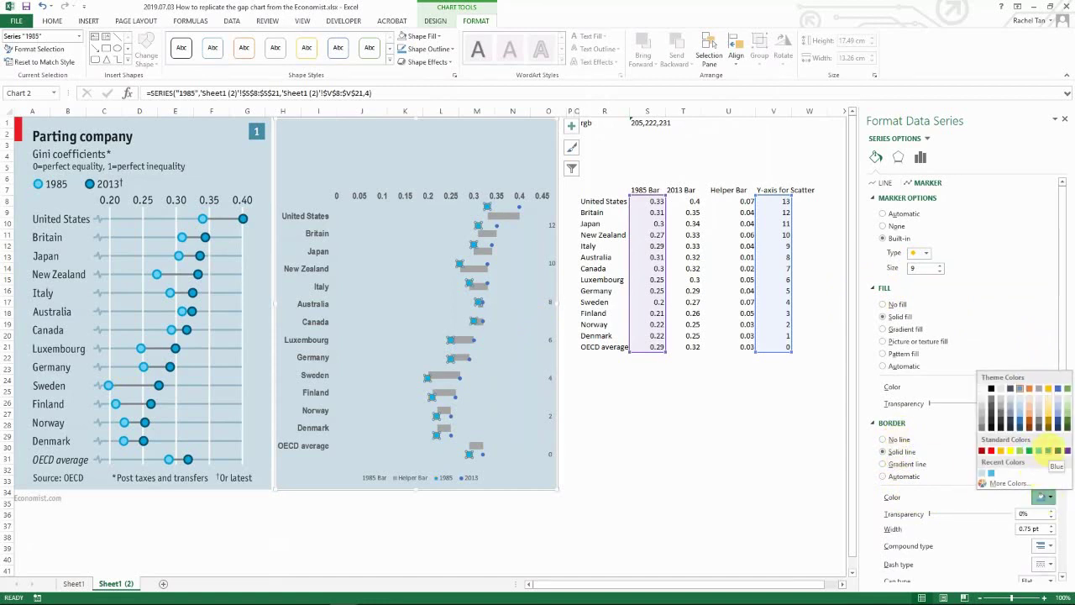
pyautogui.click(1048, 450)
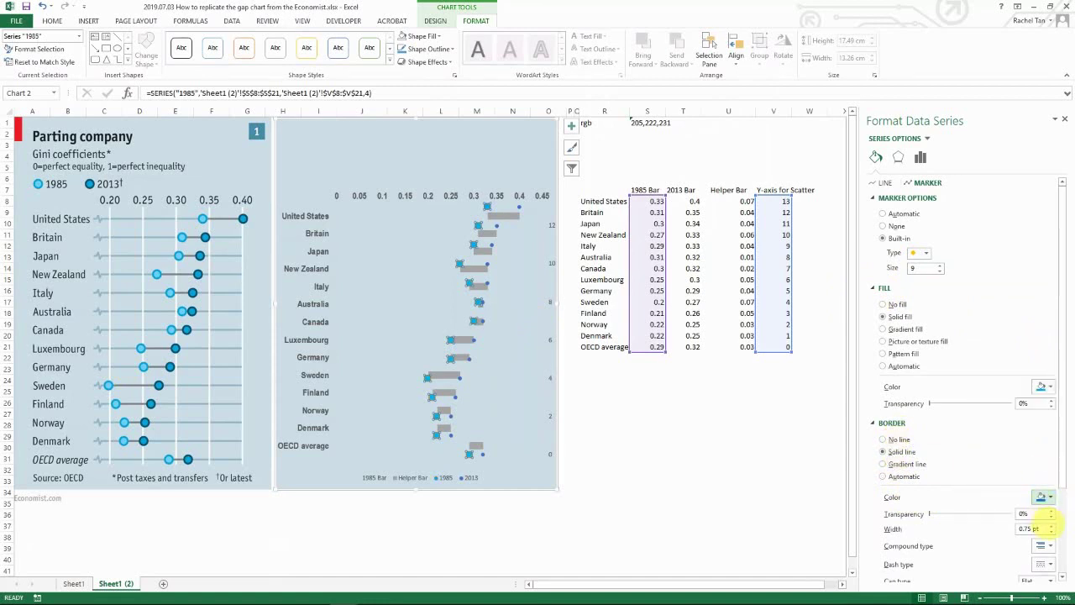
pyautogui.click(1051, 525)
pyautogui.click(1051, 525)
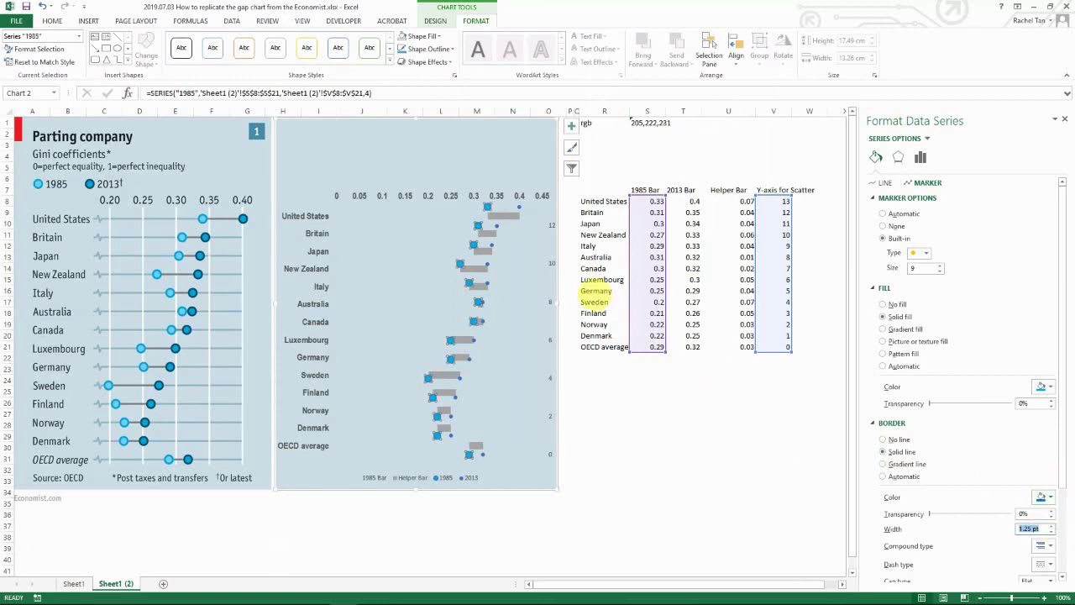
pyautogui.click(477, 285)
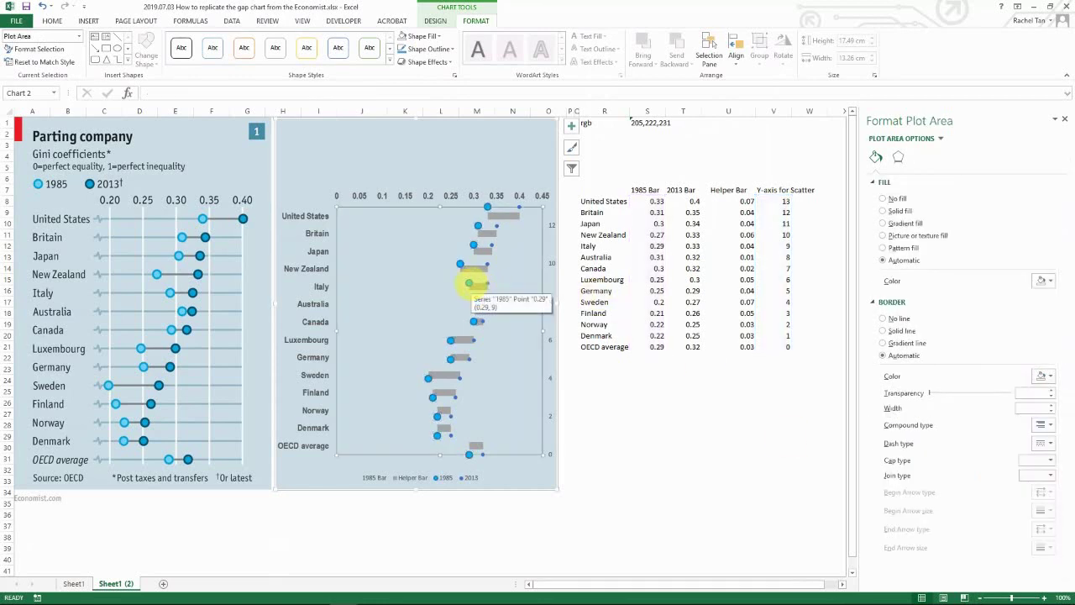
# Step: Switch the 2013 dot series to built-in markers of size 9
pyautogui.click(482, 283)
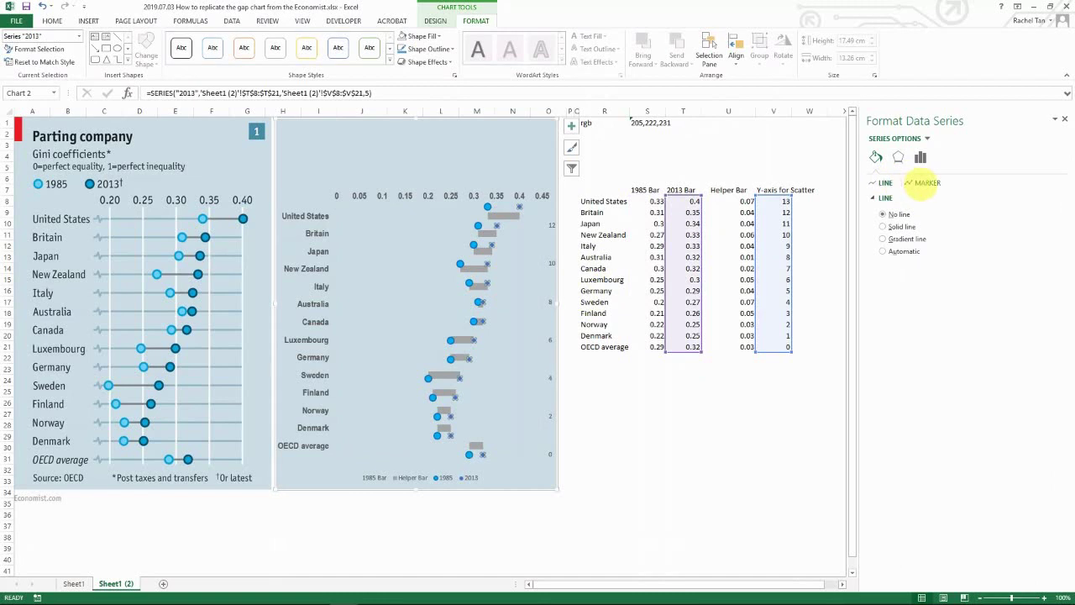
pyautogui.click(924, 183)
pyautogui.click(909, 198)
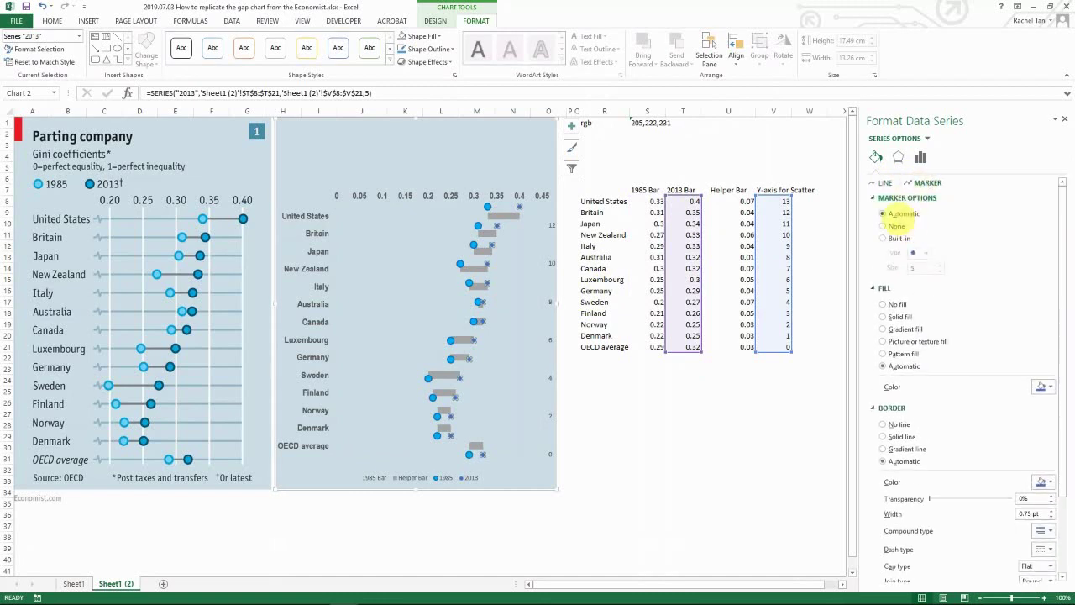
pyautogui.click(894, 238)
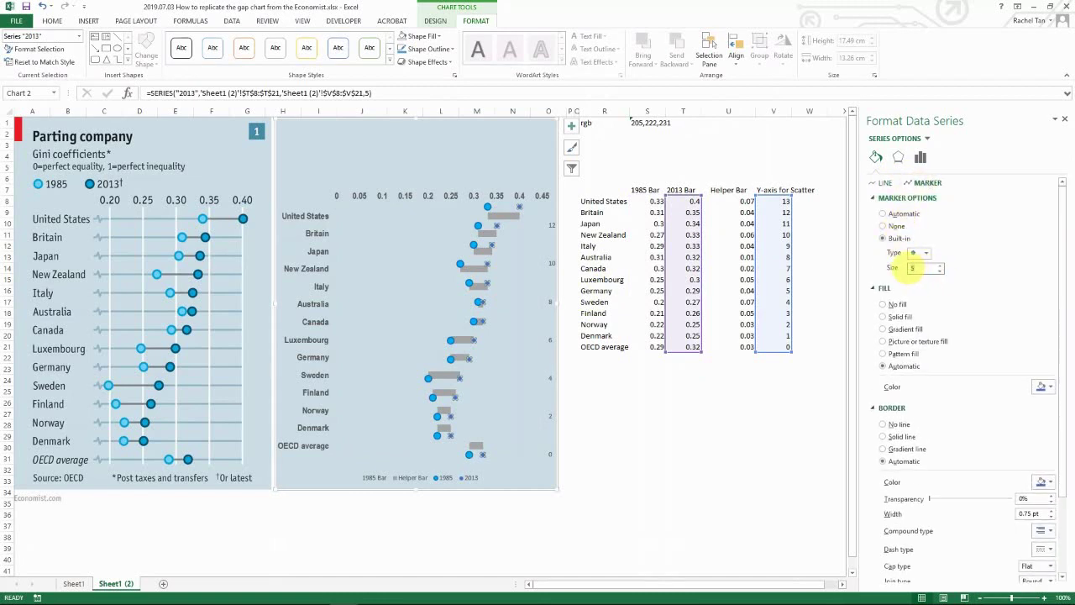
pyautogui.write('9')
# Step: Fill the 2013 markers solid blue with a 1.25 pt solid blue outline
pyautogui.click(892, 315)
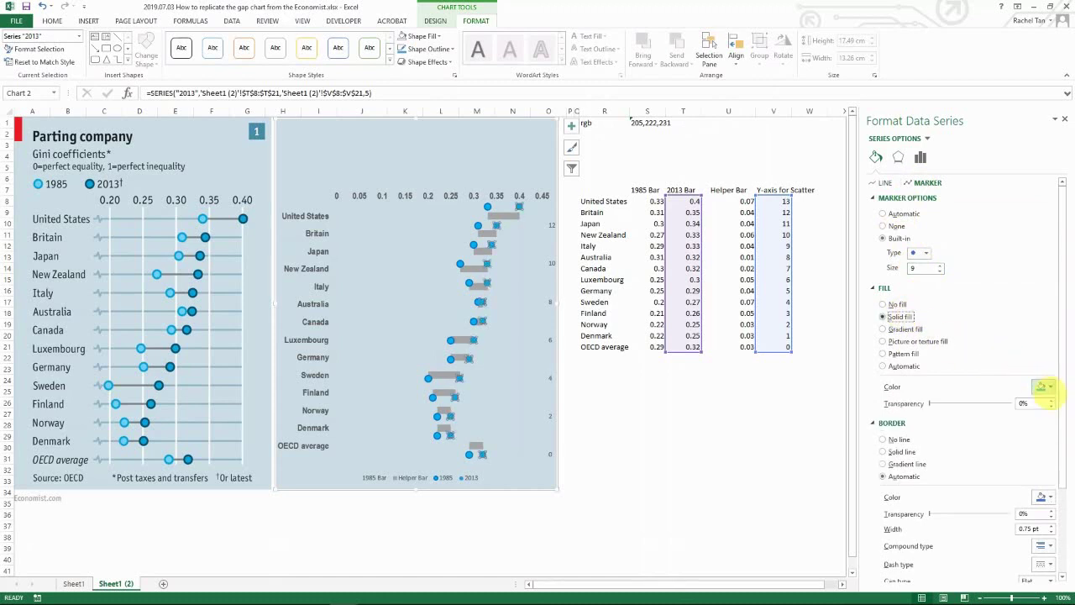
pyautogui.click(1046, 388)
pyautogui.click(1055, 473)
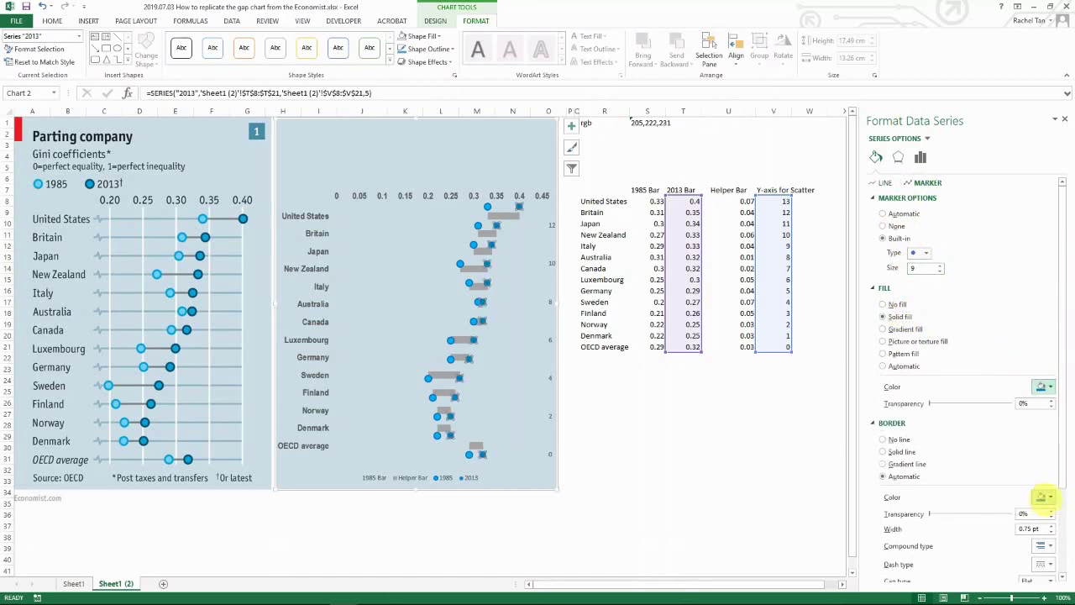
pyautogui.click(1046, 497)
pyautogui.click(1054, 451)
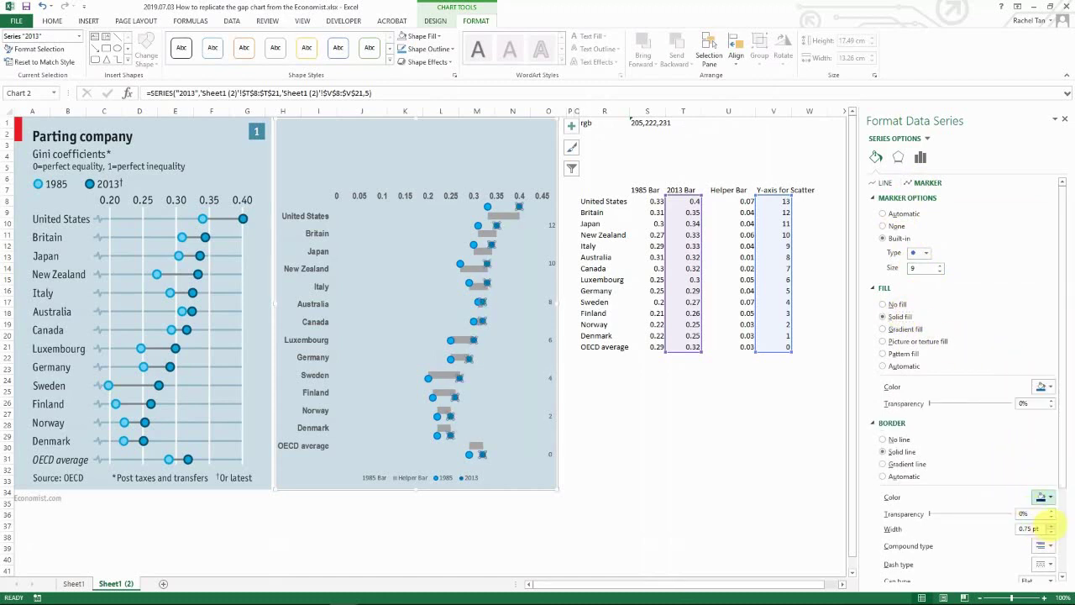
pyautogui.click(1050, 525)
pyautogui.click(1051, 525)
pyautogui.click(510, 336)
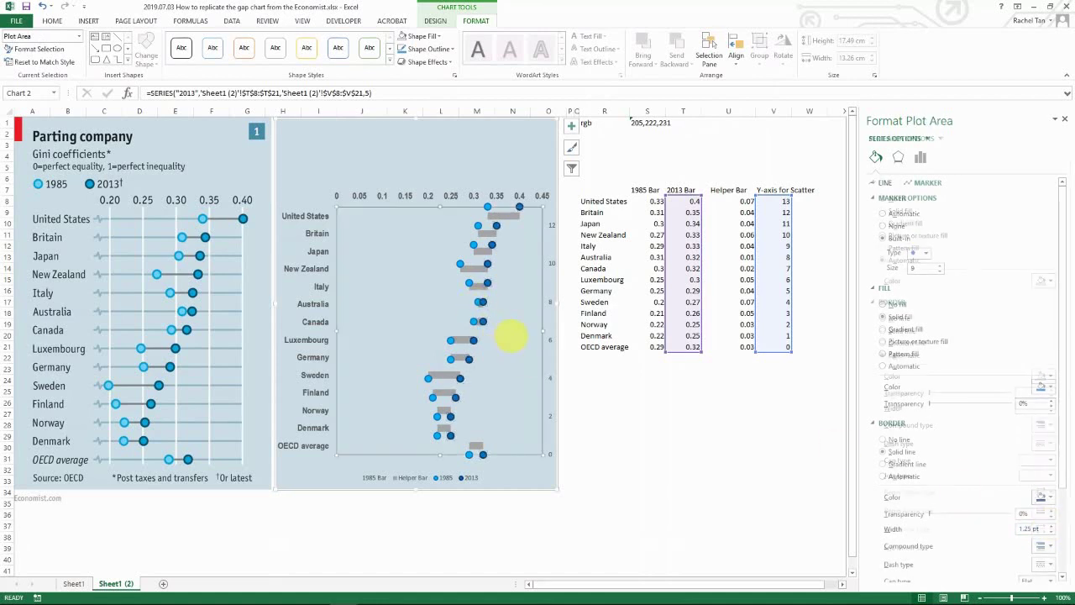
pyautogui.click(475, 267)
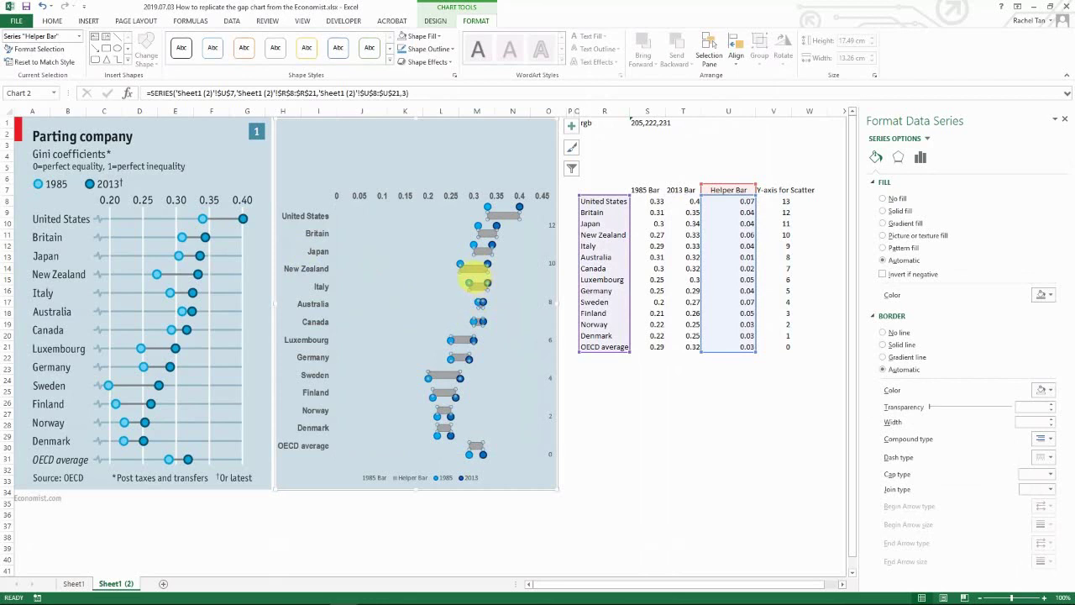
# Step: Set the grey Helper Bar series gap width to 500% so the bars become thin
pyautogui.moveTo(469, 283)
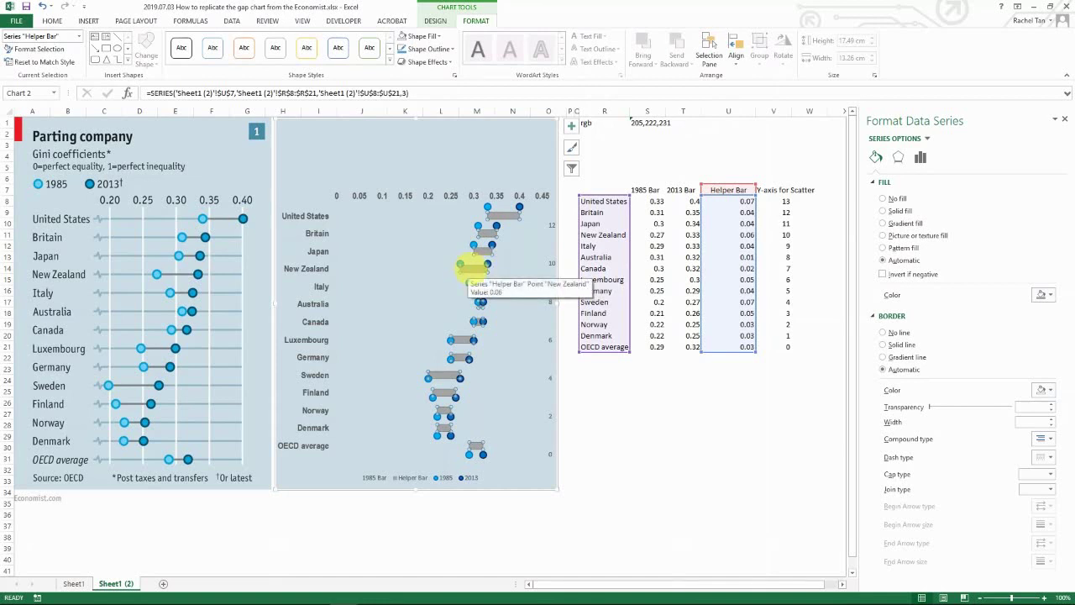
pyautogui.rightClick(462, 266)
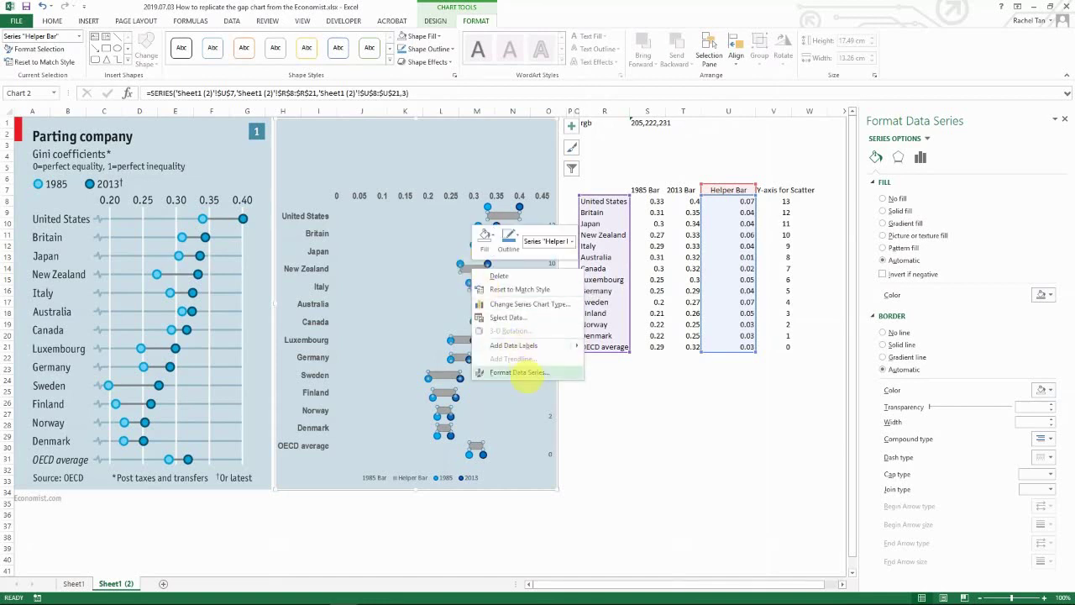
pyautogui.click(514, 371)
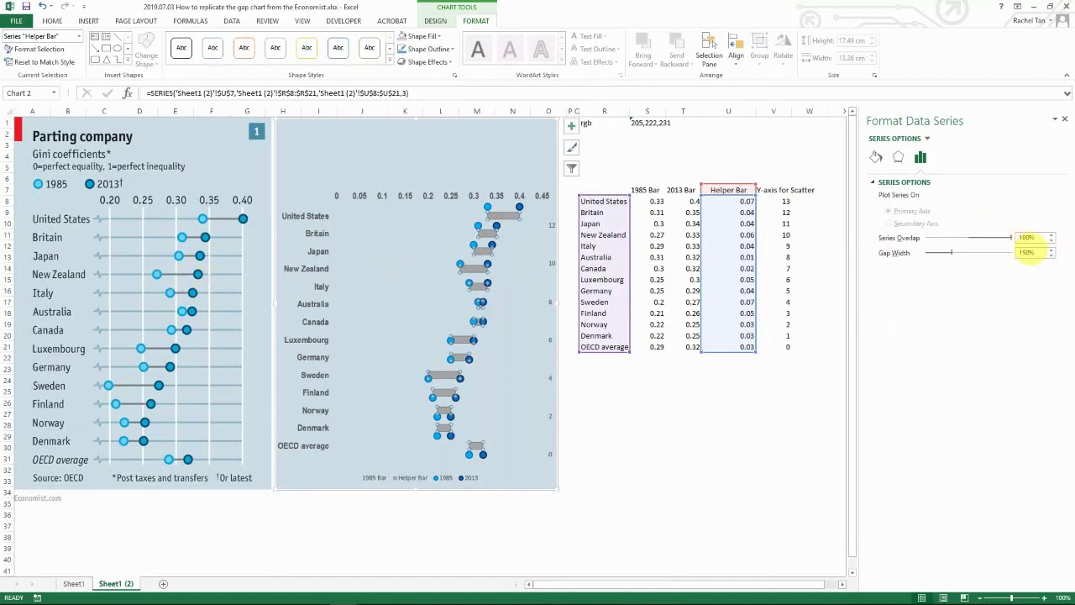
pyautogui.moveTo(951, 252); pyautogui.dragTo(1011, 252)
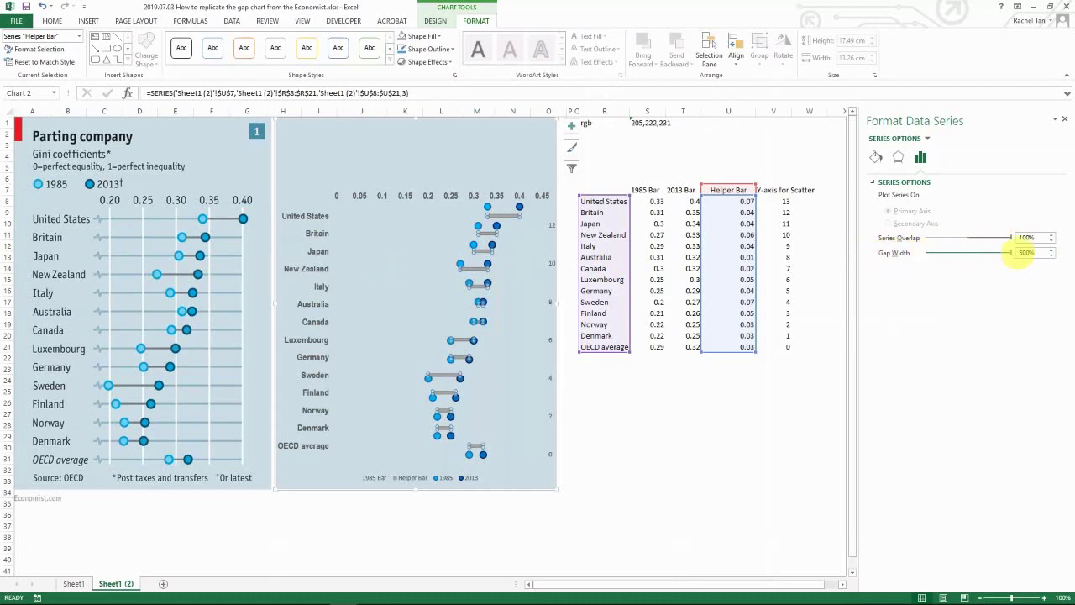
pyautogui.click(574, 373)
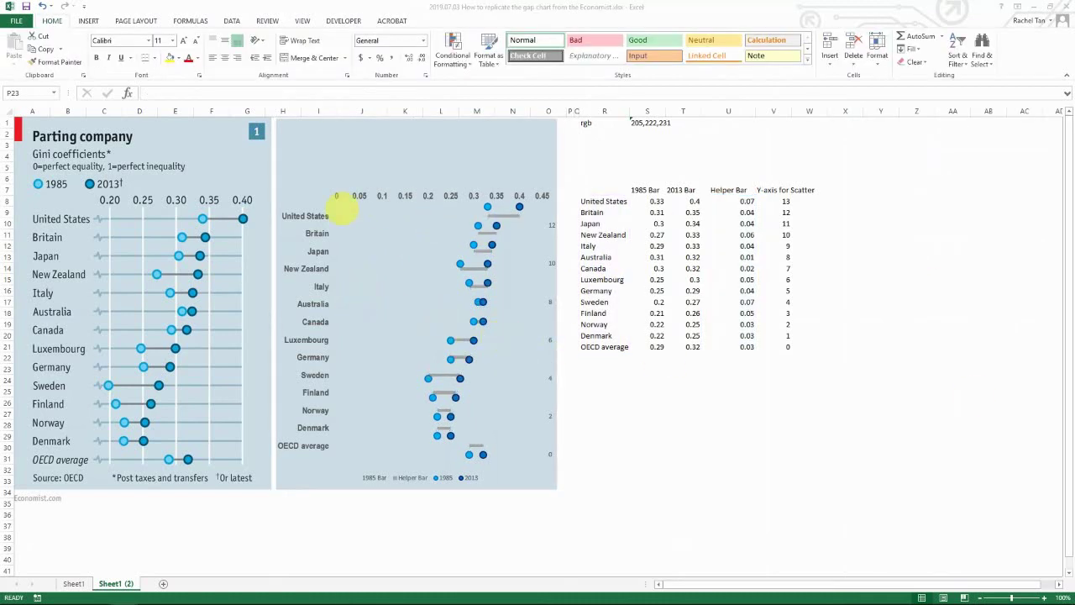
# Step: Set the country axis position to On tick marks so labels line up with their dots
pyautogui.moveTo(468, 271)
pyautogui.moveTo(488, 238)
pyautogui.moveTo(488, 209)
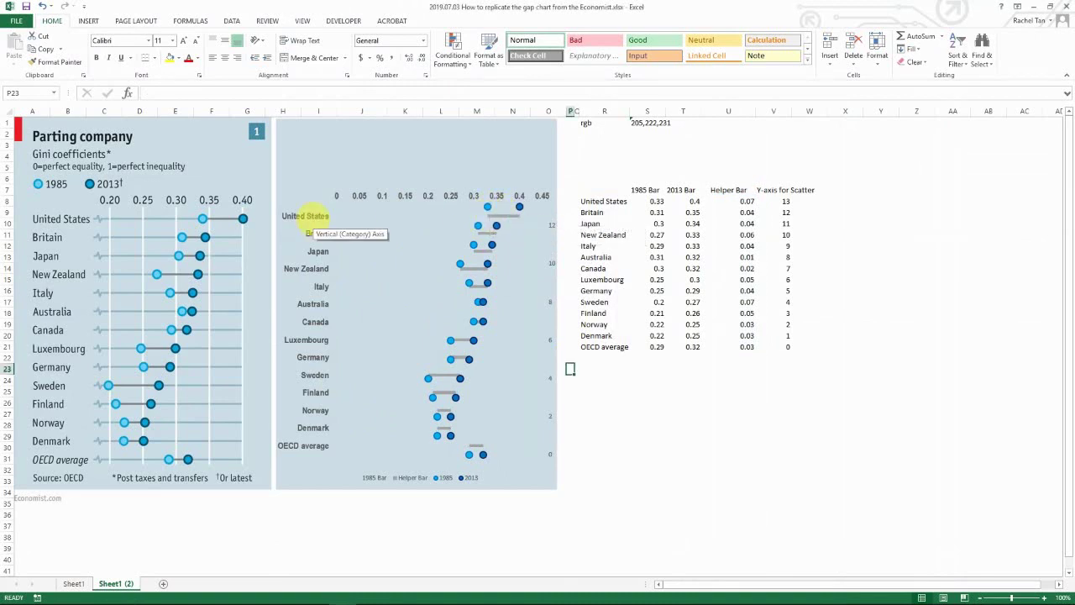
pyautogui.click(305, 215)
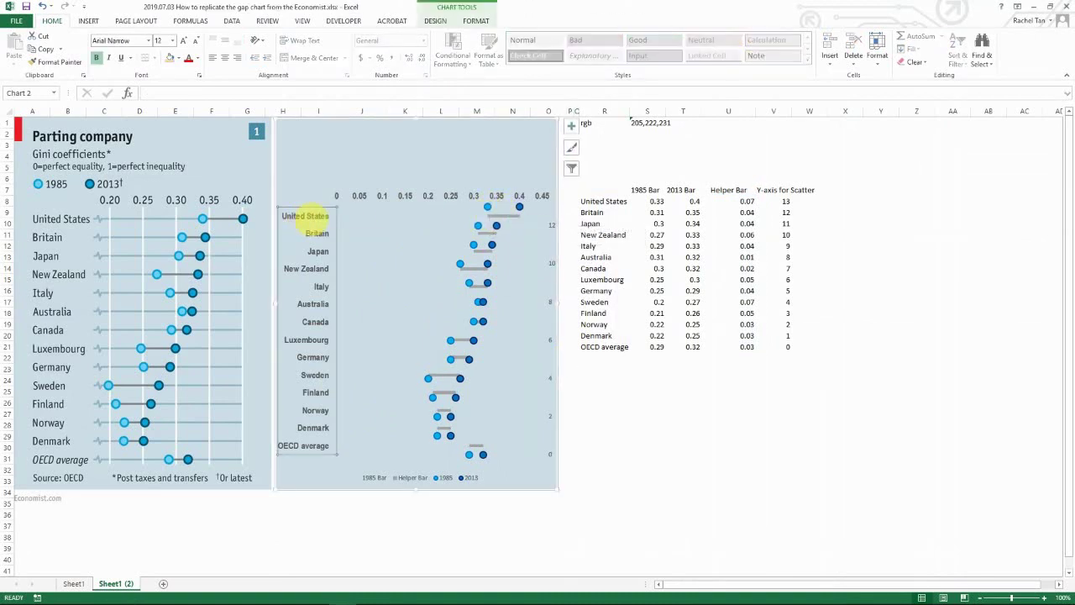
pyautogui.rightClick(305, 215)
pyautogui.click(345, 355)
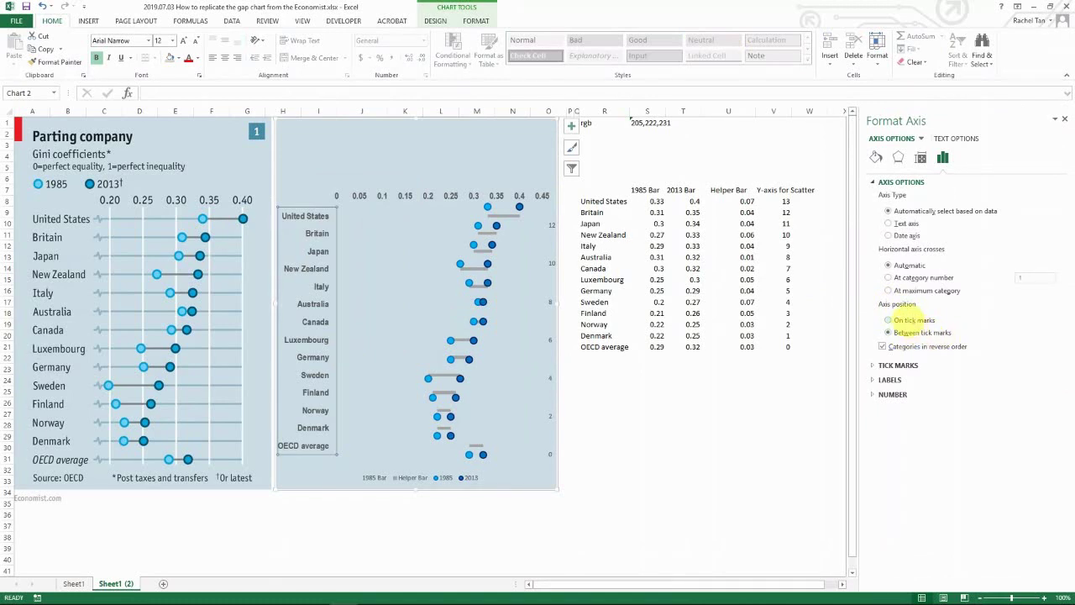
pyautogui.click(914, 319)
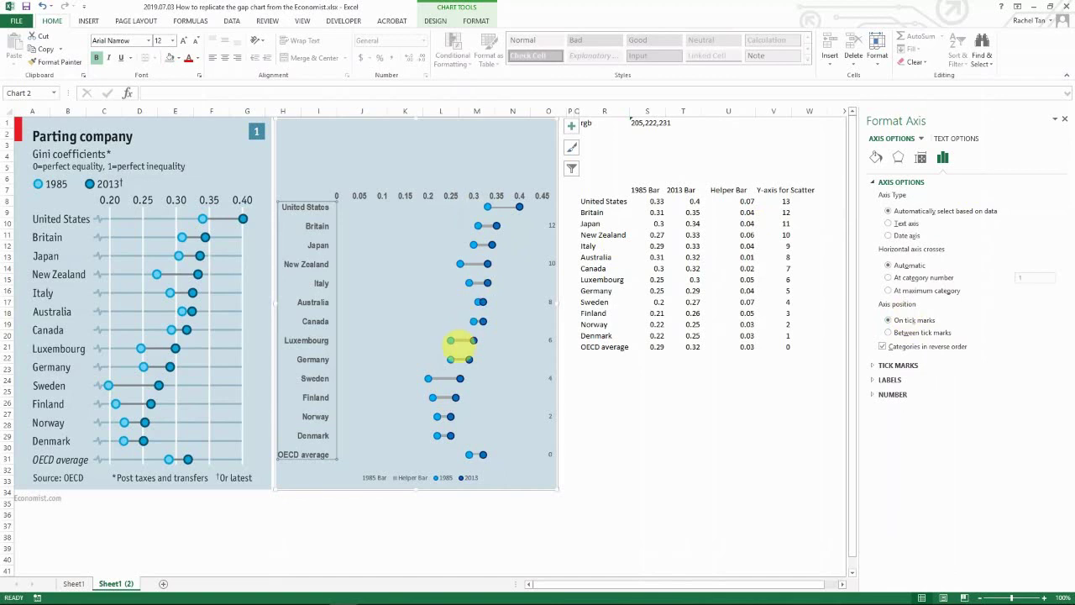
pyautogui.moveTo(453, 359)
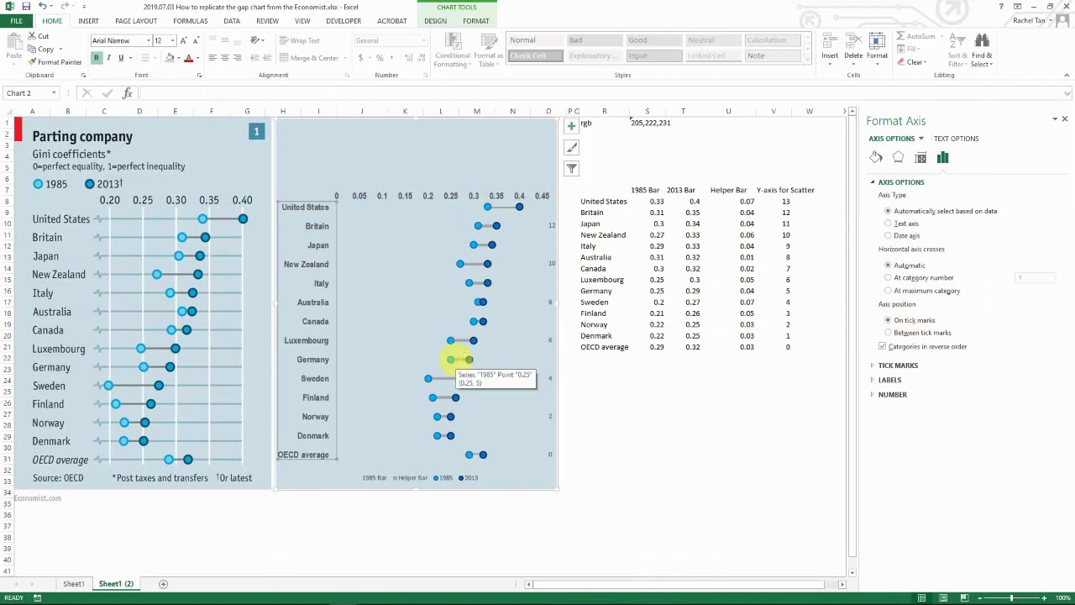
pyautogui.click(504, 202)
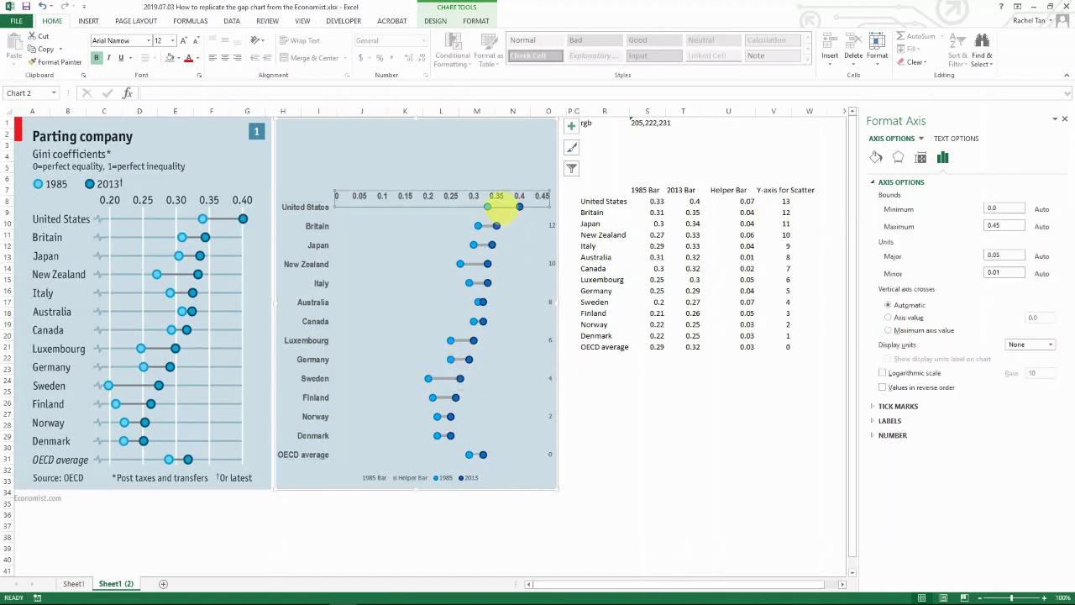
pyautogui.click(491, 225)
pyautogui.click(516, 332)
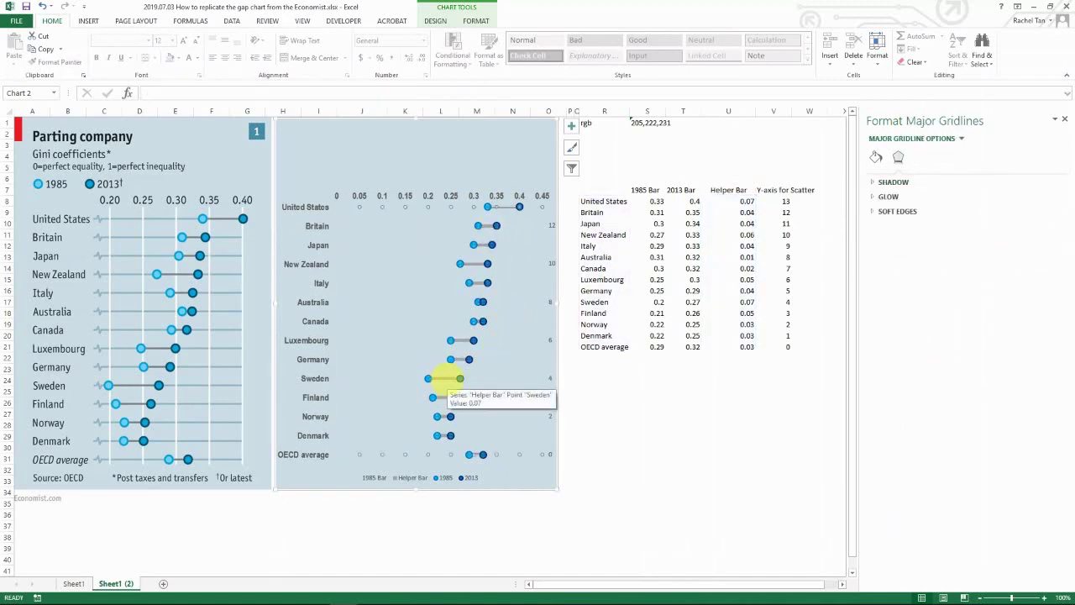
# Step: Give the Helper Bar series a solid sky blue outline about 2.25 pt wide
pyautogui.click(445, 377)
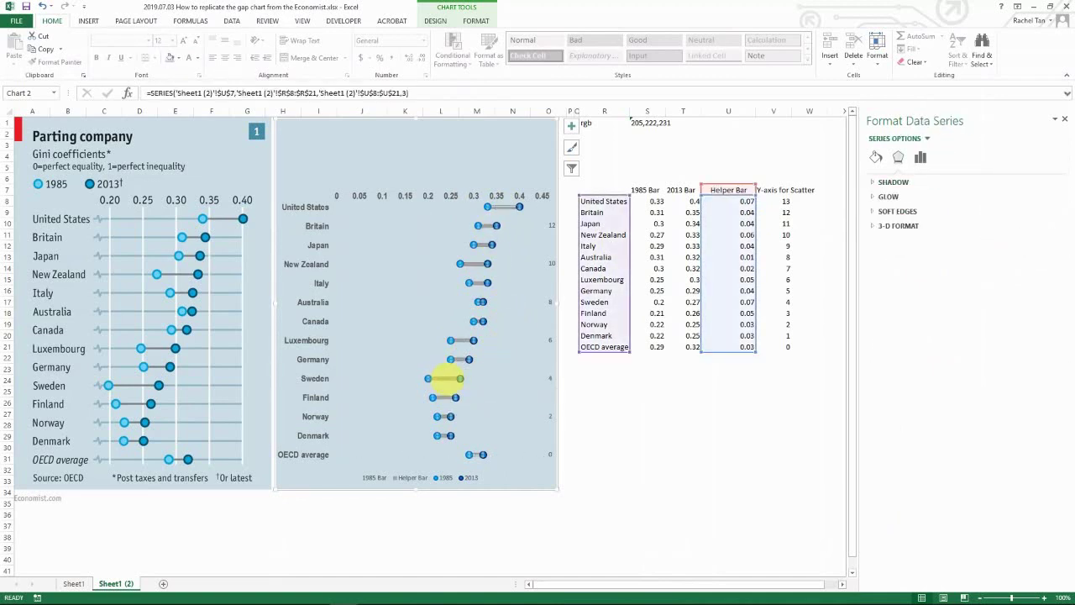
pyautogui.rightClick(446, 377)
pyautogui.click(485, 483)
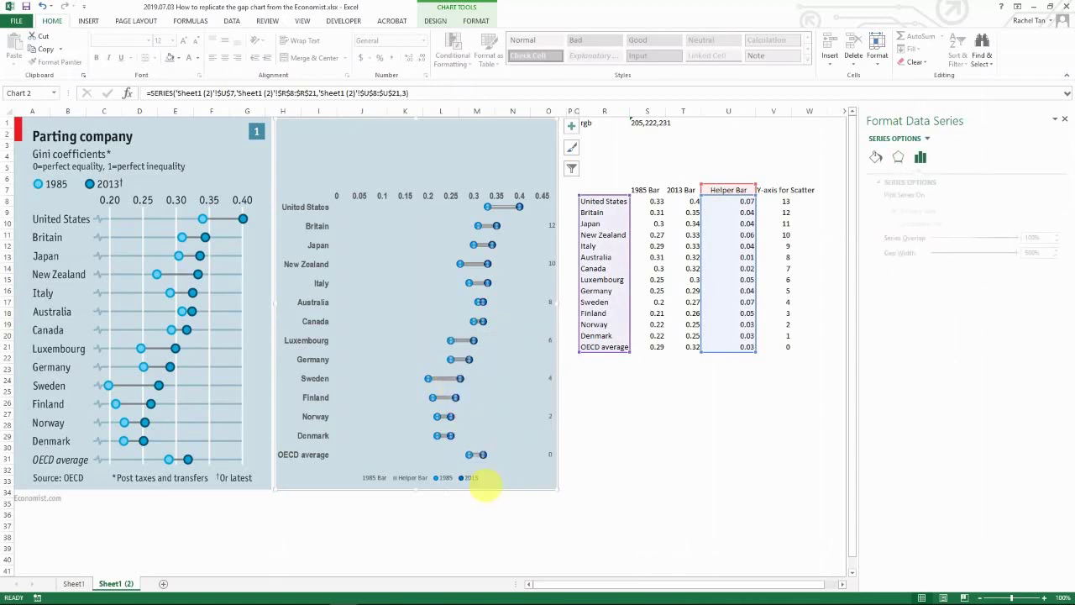
pyautogui.click(877, 157)
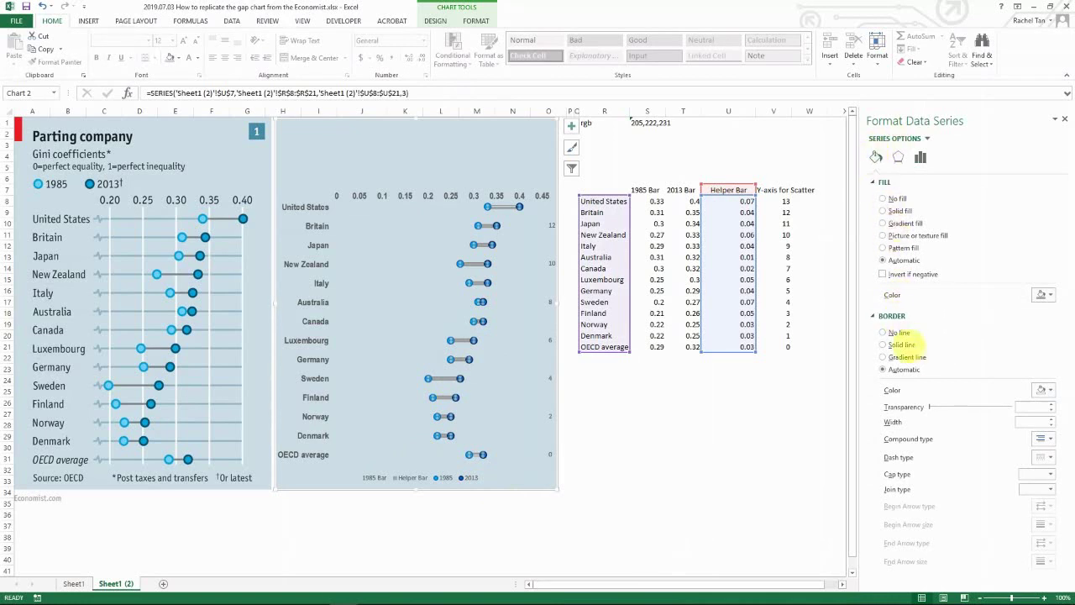
pyautogui.click(884, 344)
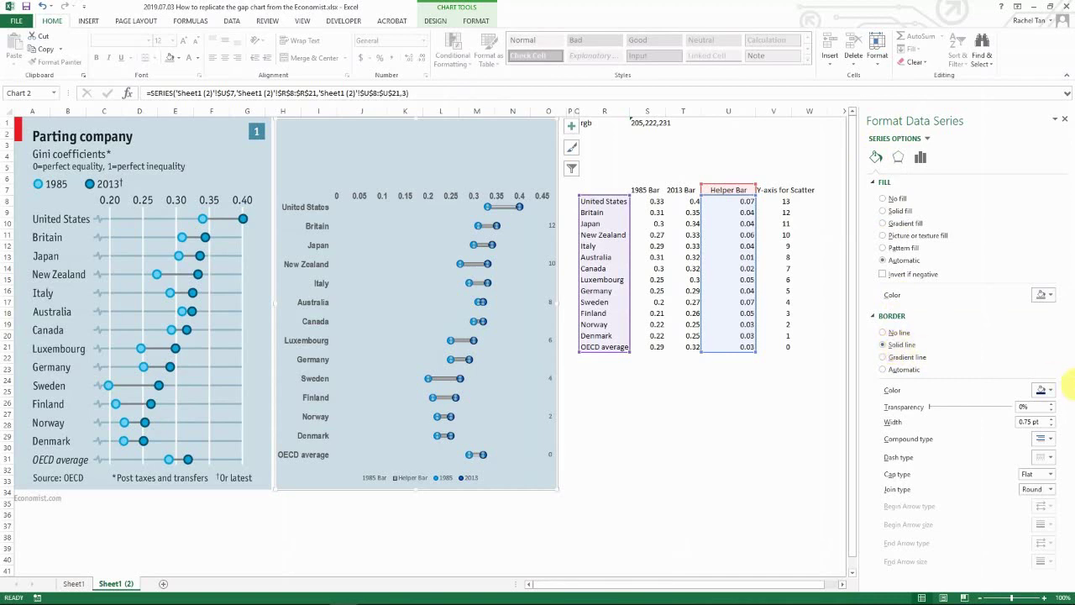
pyautogui.click(1041, 390)
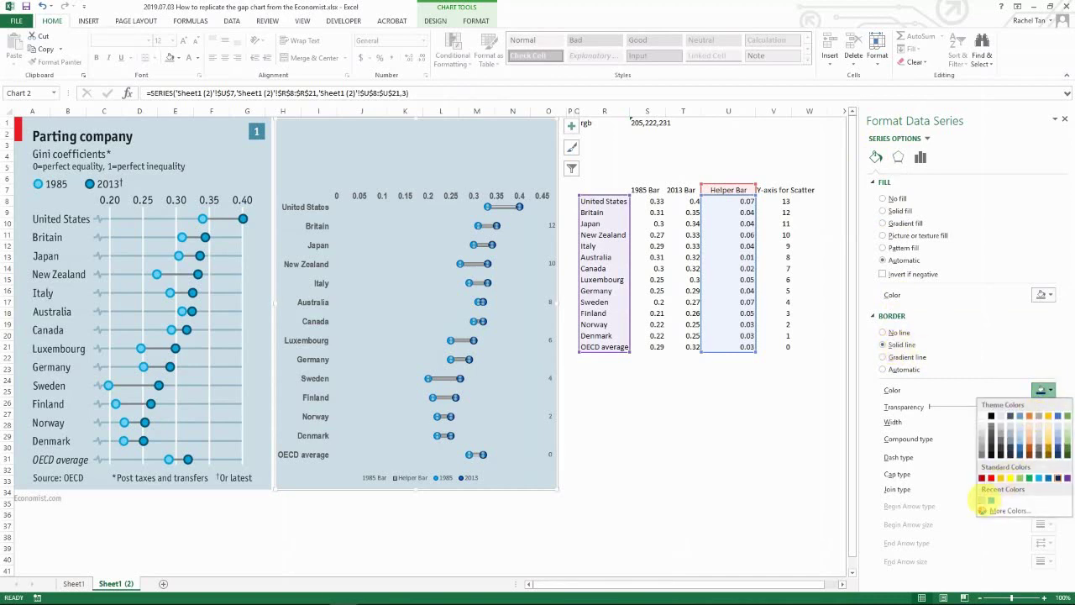
pyautogui.click(983, 501)
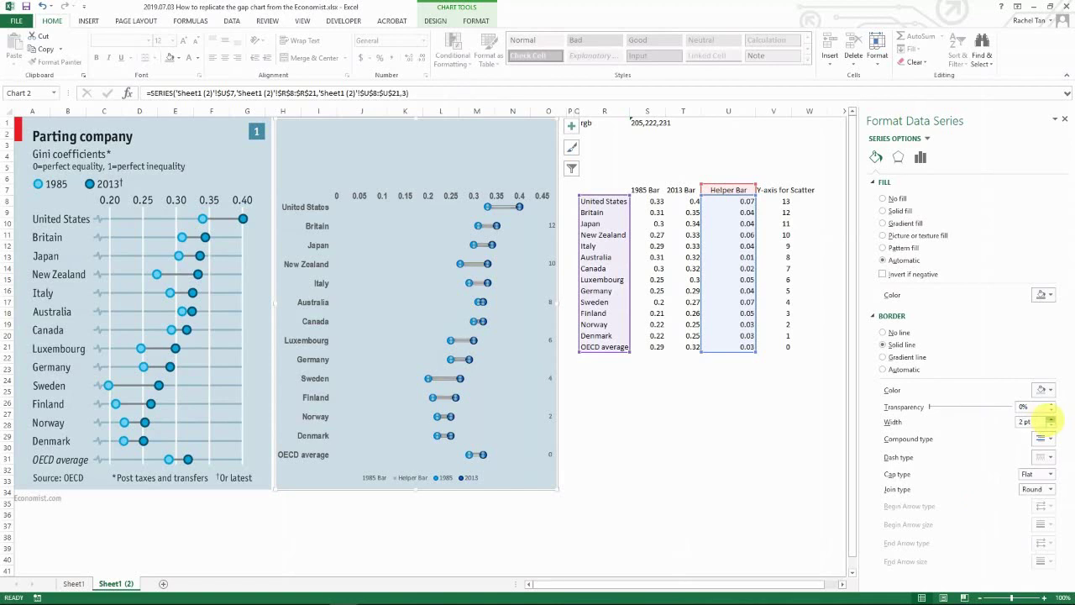
pyautogui.click(1051, 419)
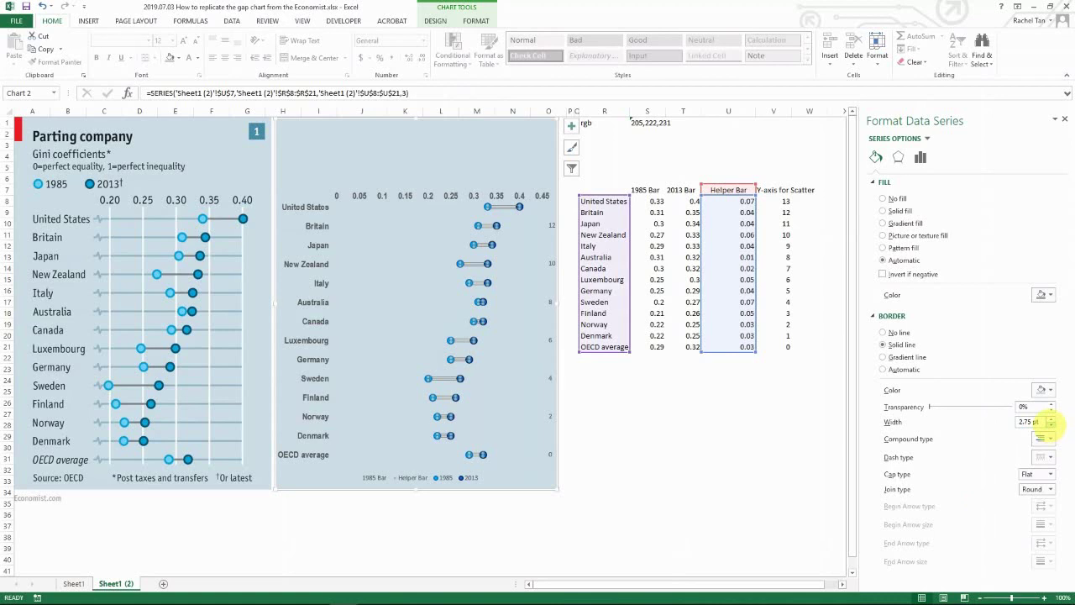
# Step: Check the thickened helper bars by reselecting and deselecting them on the chart
pyautogui.click(512, 384)
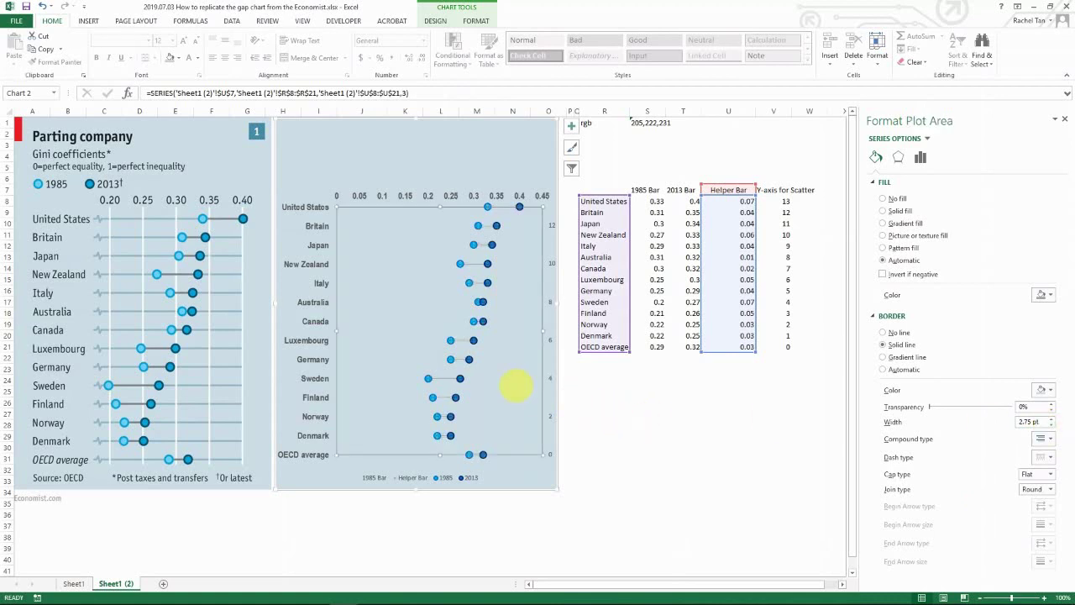
pyautogui.click(461, 340)
pyautogui.click(494, 357)
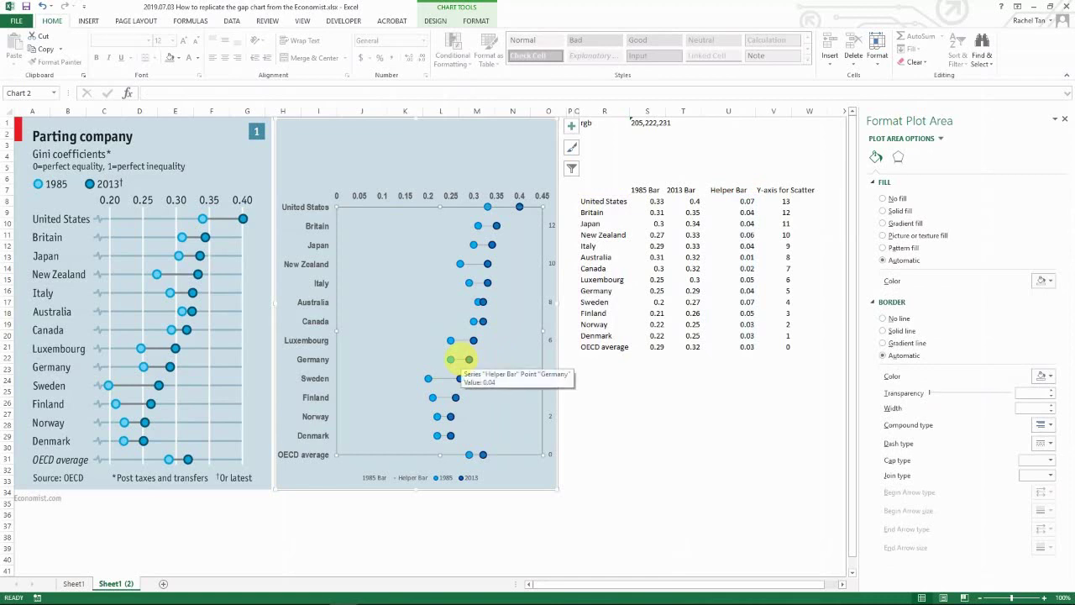
pyautogui.click(451, 340)
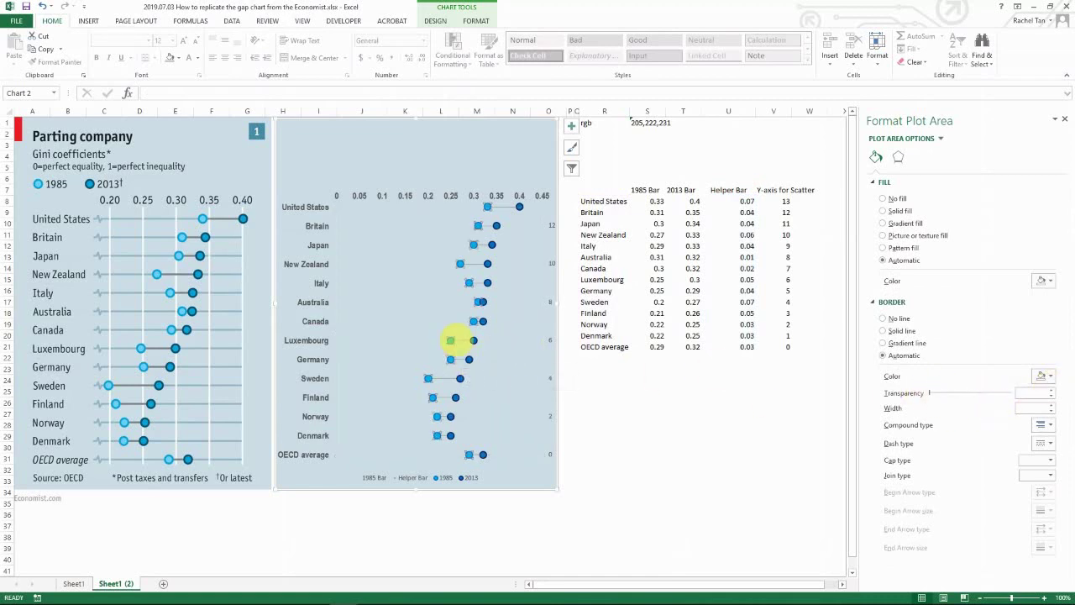
pyautogui.click(459, 341)
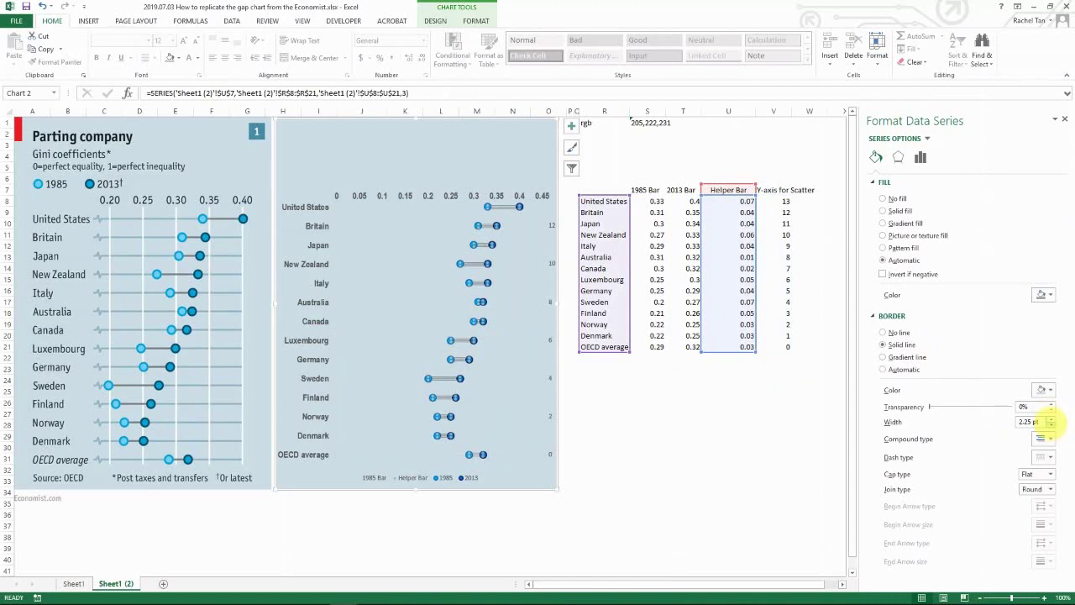
pyautogui.click(464, 342)
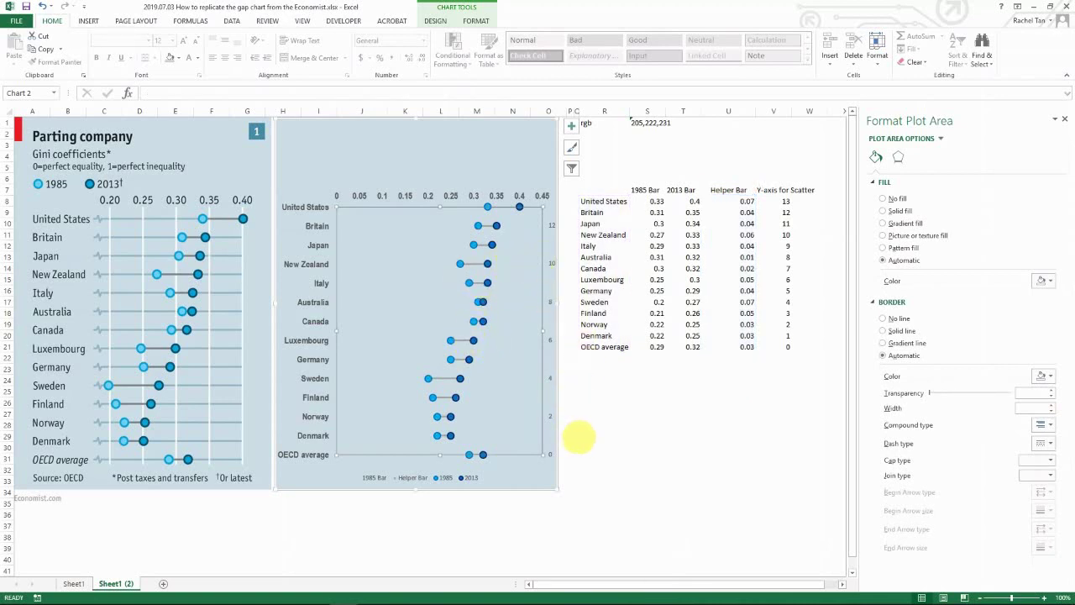
pyautogui.click(576, 435)
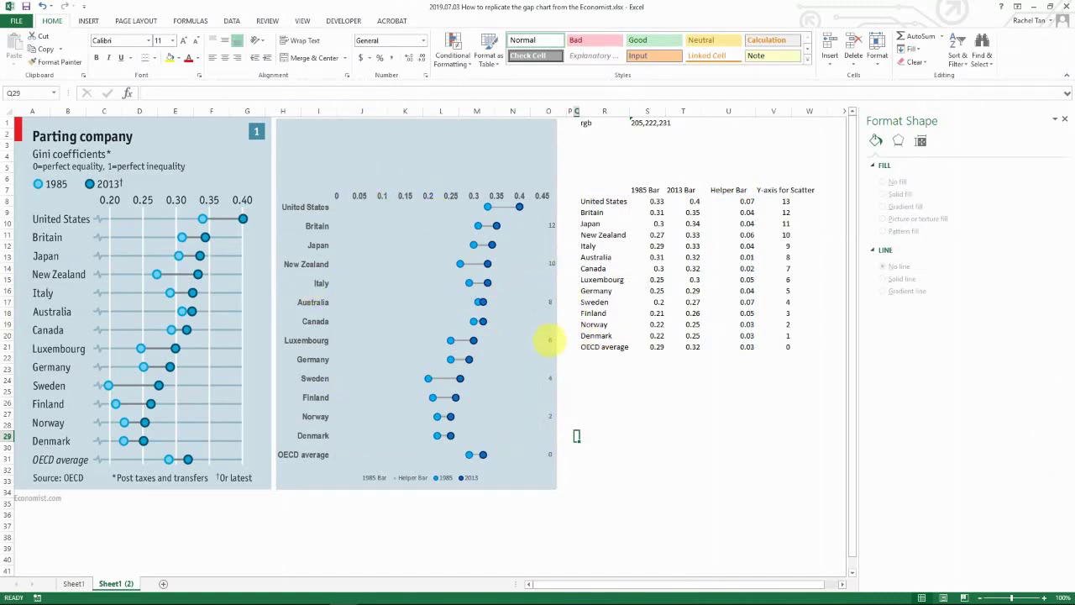
# Step: Delete the secondary vertical axis and set the value axis bounds to 0.2 minimum, 0.4 maximum
pyautogui.click(550, 339)
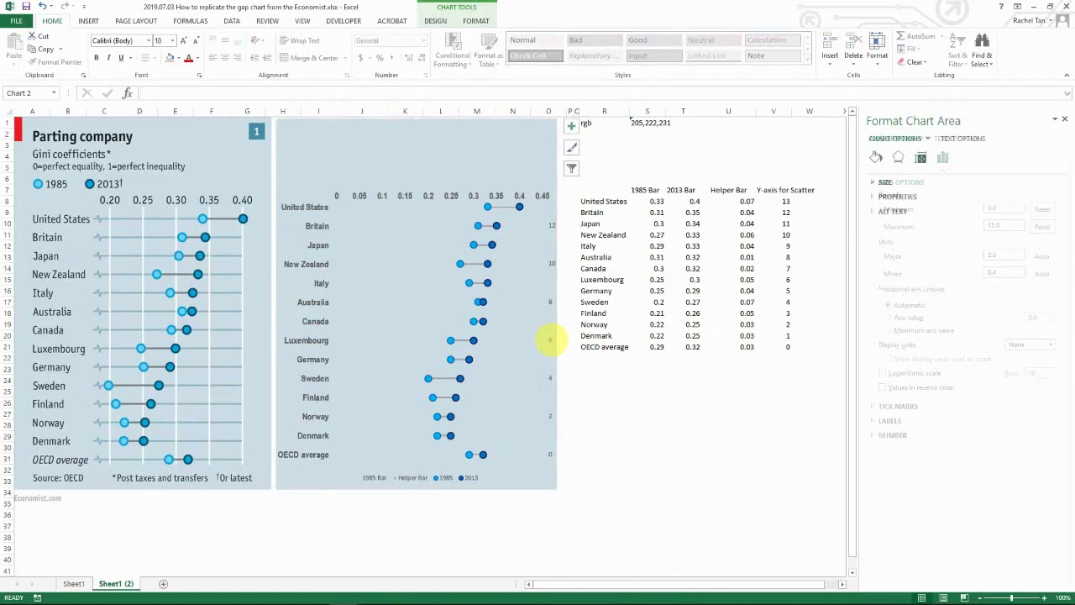
pyautogui.press('Delete')
pyautogui.click(503, 194)
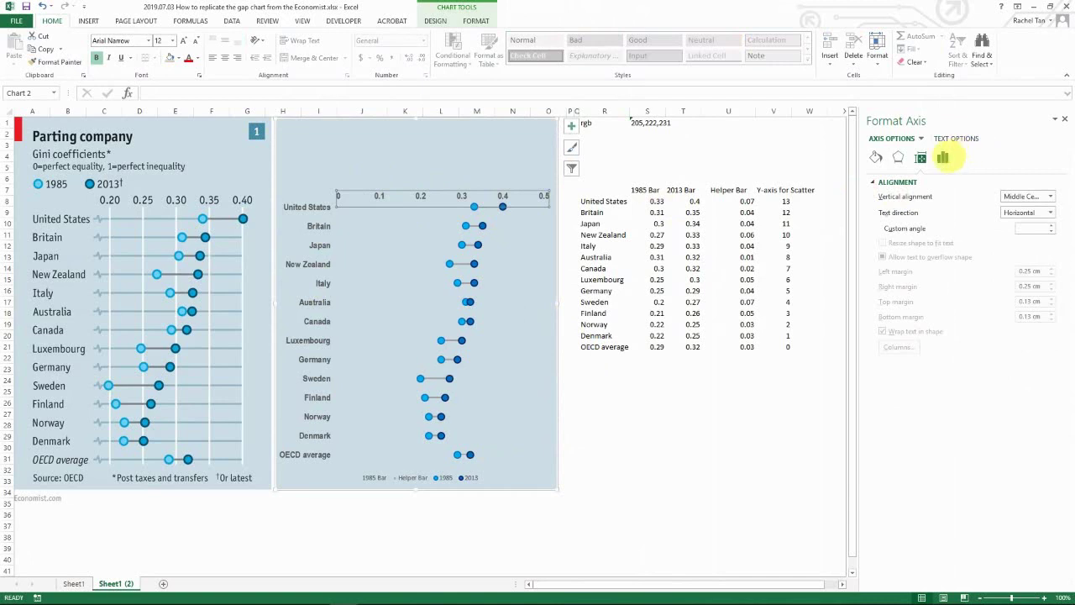
pyautogui.click(943, 157)
pyautogui.click(900, 182)
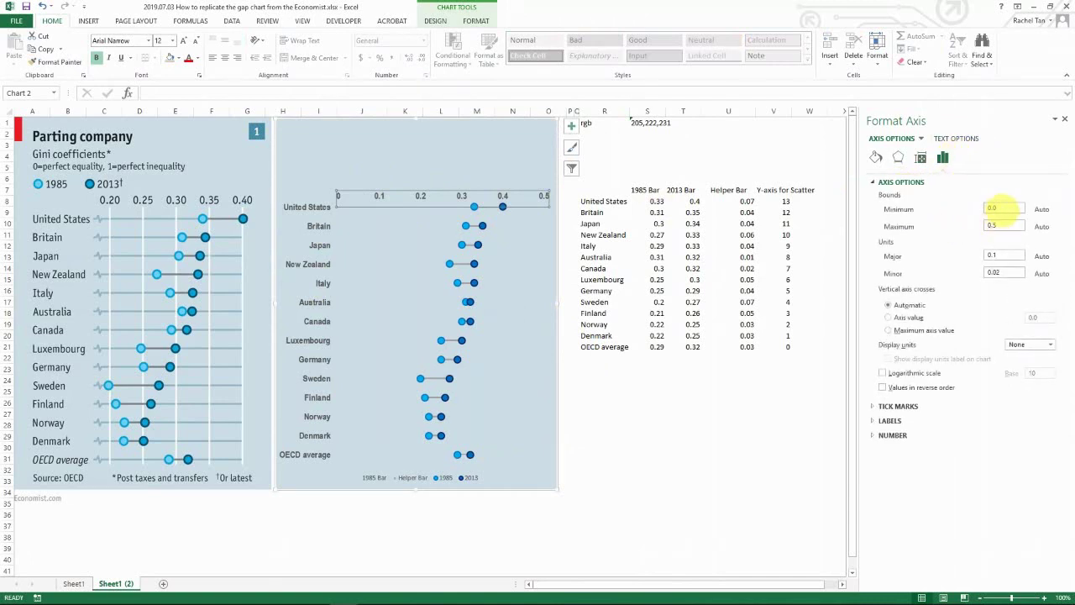
pyautogui.click(999, 208)
pyautogui.write('0.2')
pyautogui.press('Return')
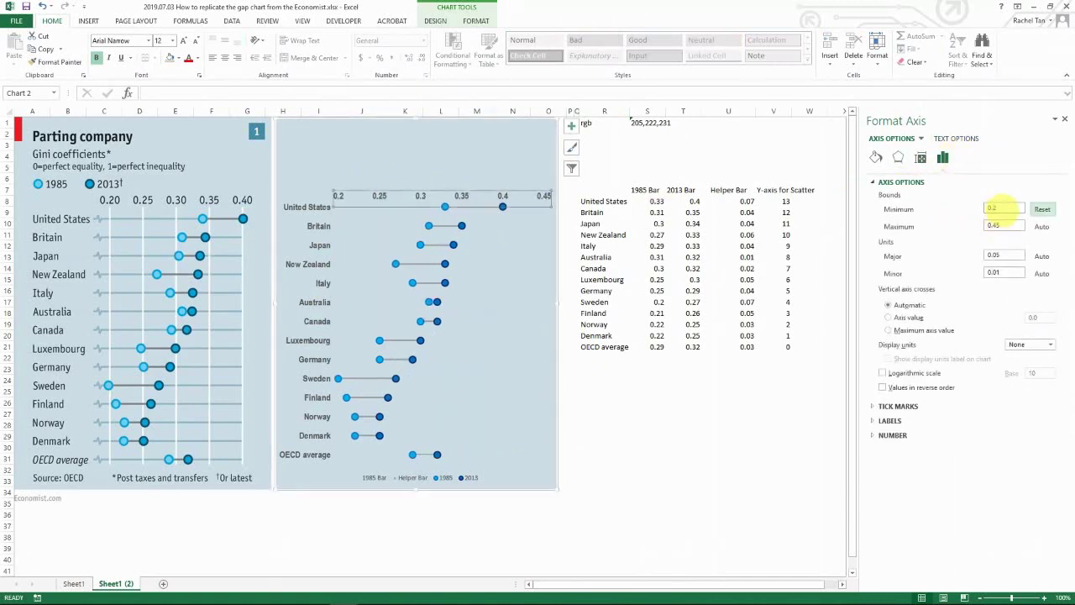
pyautogui.click(1013, 225)
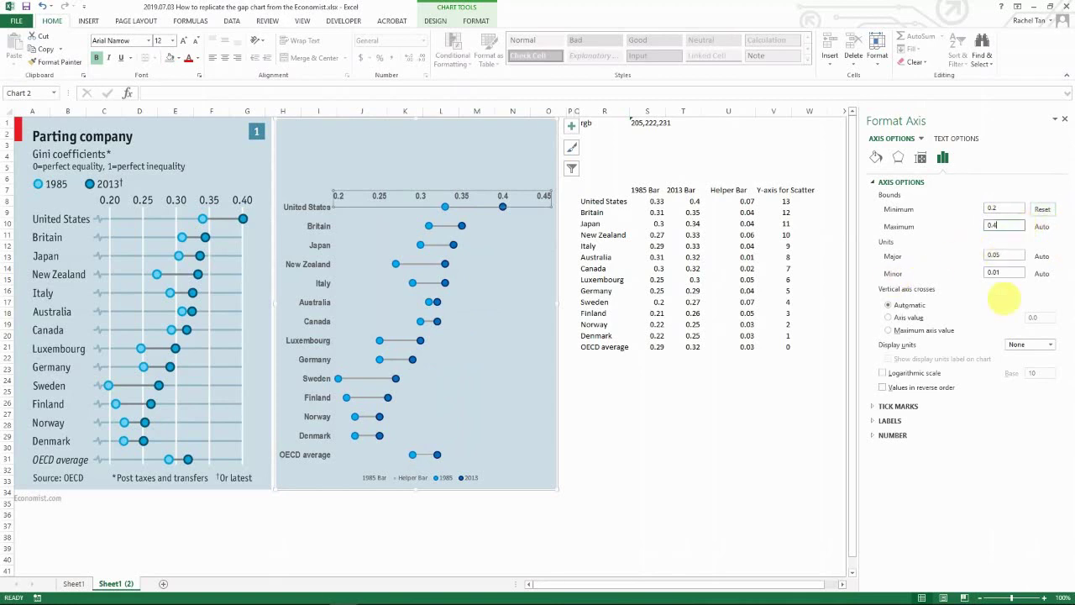
pyautogui.press('Return')
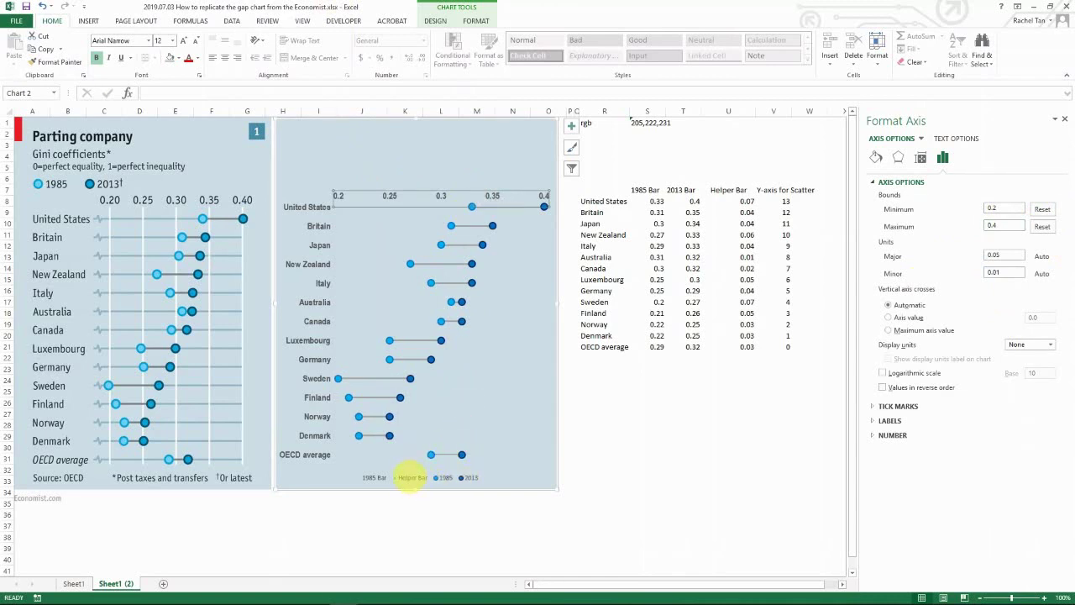
# Step: Remove the Helper Bar and 1985 Bar entries from the legend
pyautogui.click(411, 477)
pyautogui.click(411, 478)
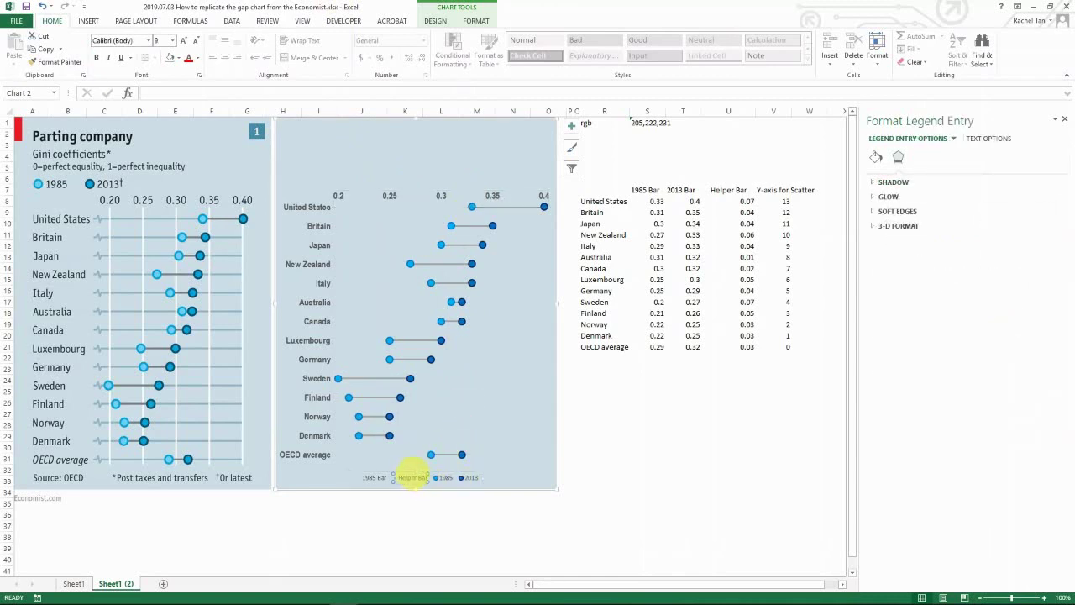
pyautogui.press('Delete')
pyautogui.click(391, 477)
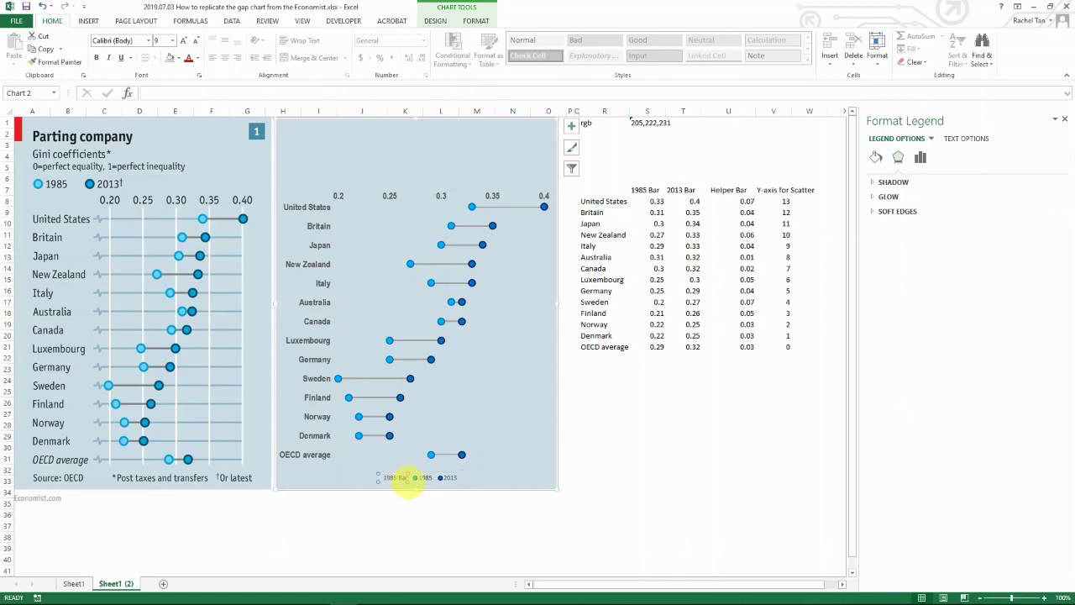
pyautogui.click(402, 478)
pyautogui.press('Delete')
pyautogui.click(413, 477)
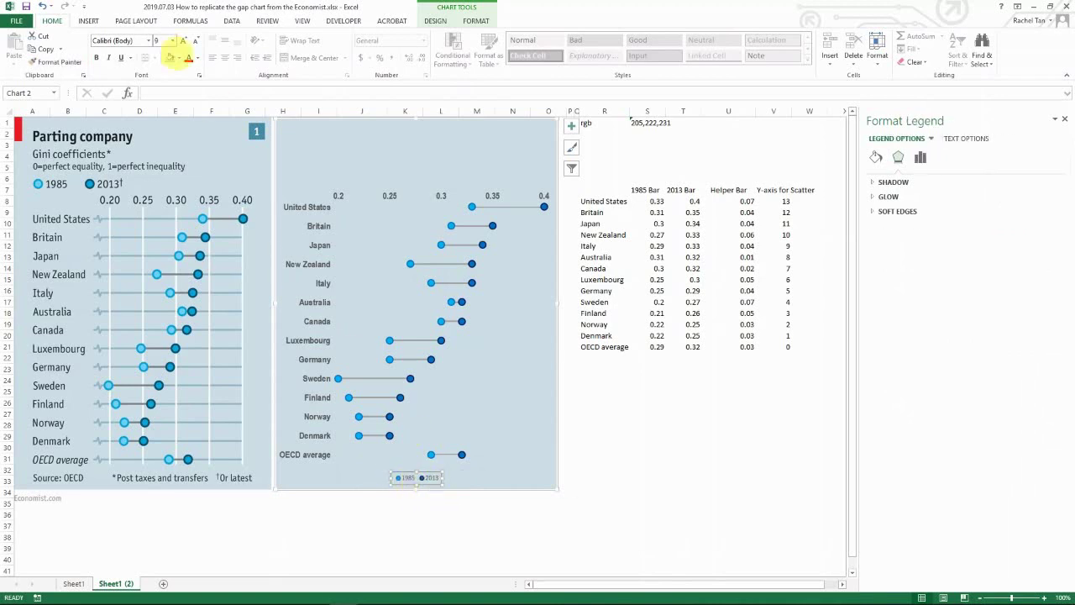
# Step: Set the legend to bold Arial Narrow 12 and move it to the chart's top left
pyautogui.click(117, 40)
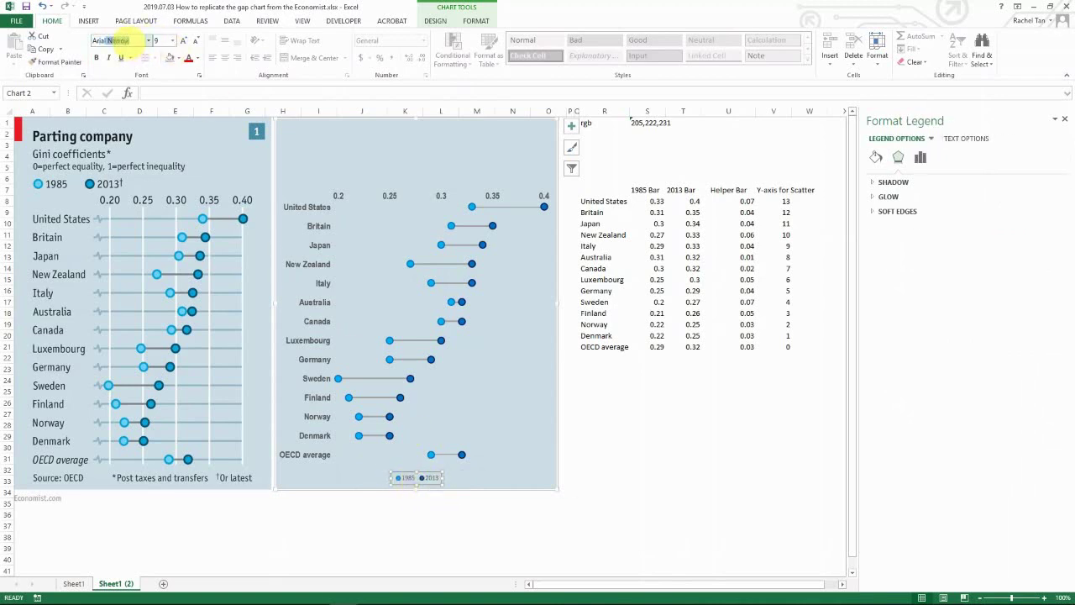
pyautogui.press('Return')
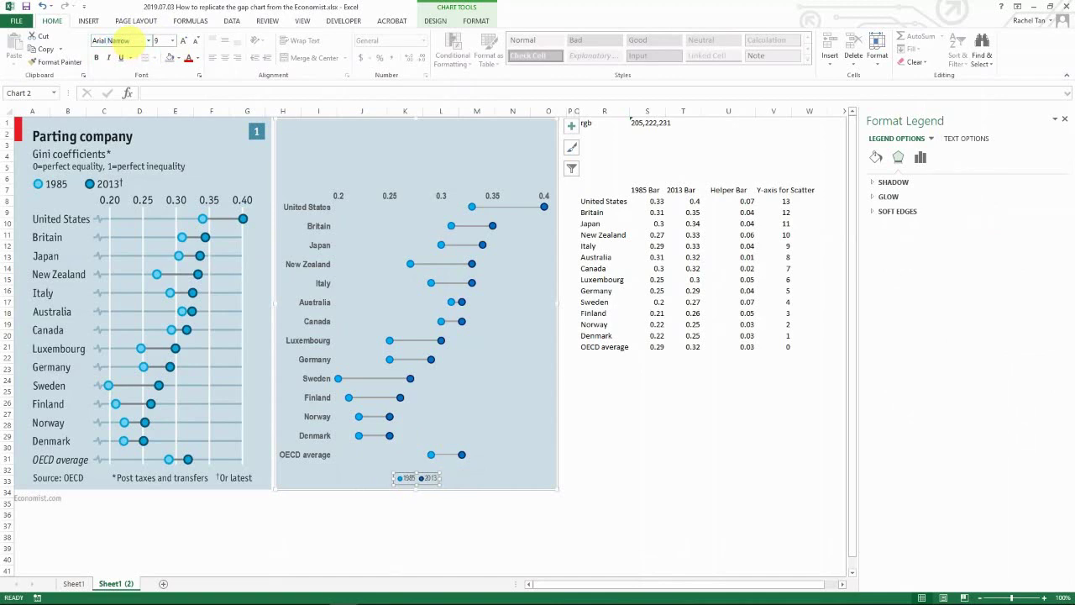
pyautogui.click(158, 40)
pyautogui.write('12')
pyautogui.press('Return')
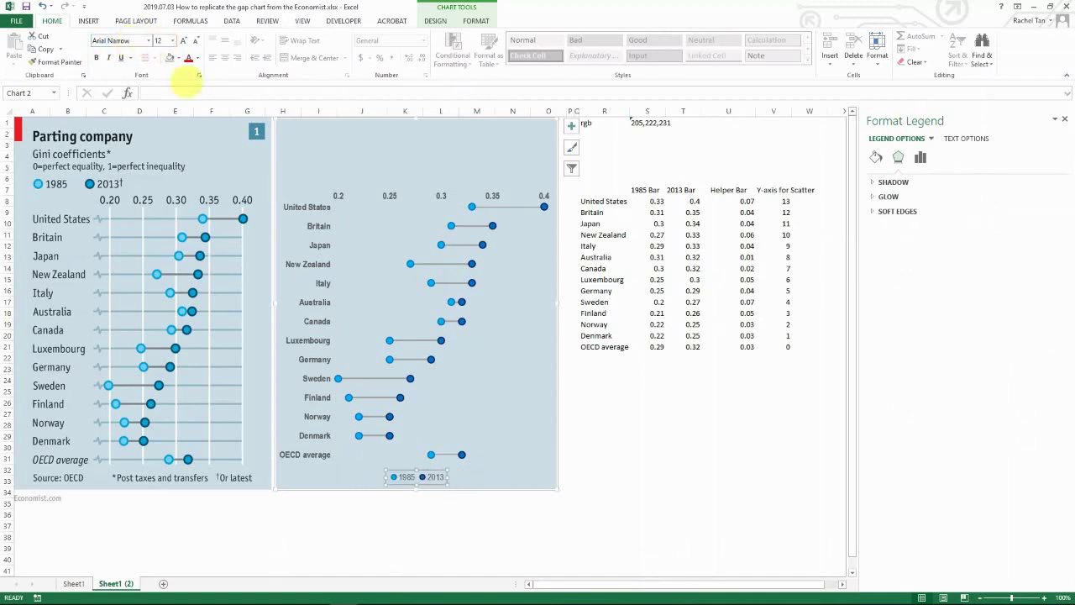
pyautogui.hotkey('ctrl', 'b')
pyautogui.moveTo(400, 467); pyautogui.dragTo(363, 273)
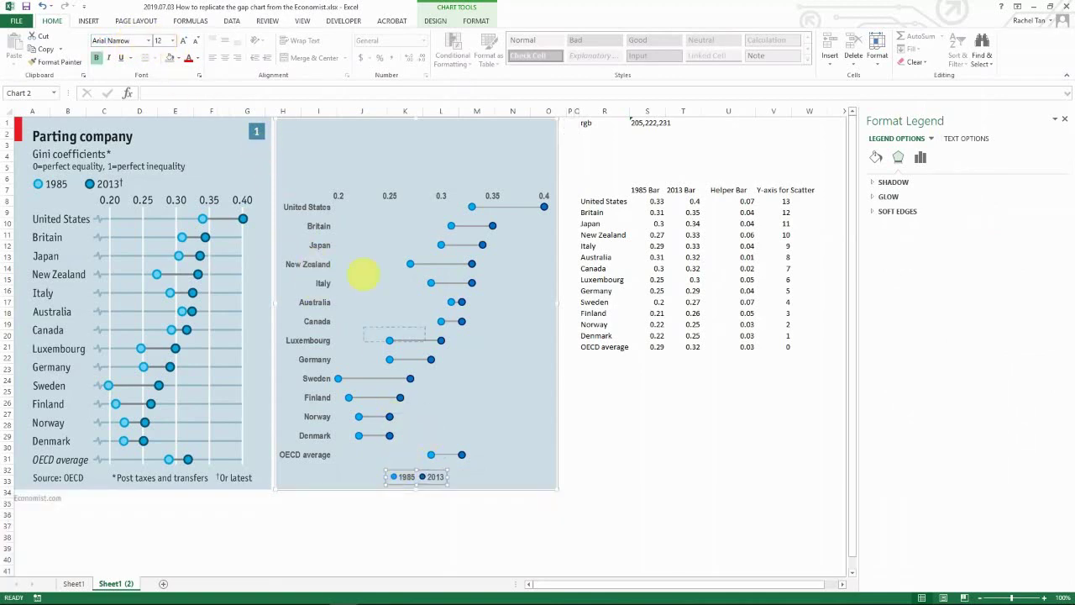
pyautogui.moveTo(302, 171); pyautogui.dragTo(301, 172)
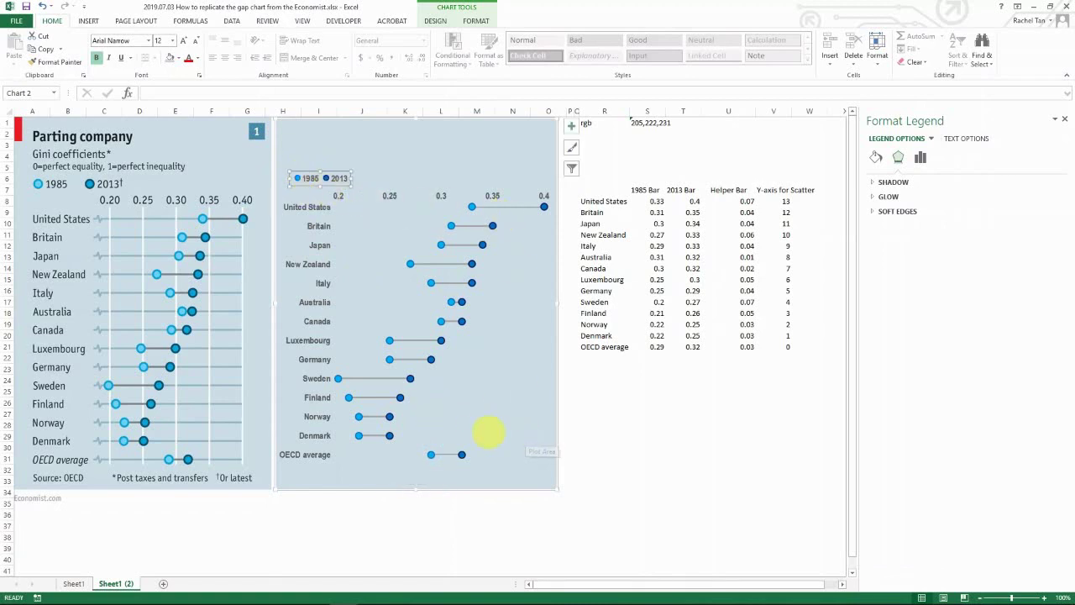
pyautogui.click(483, 482)
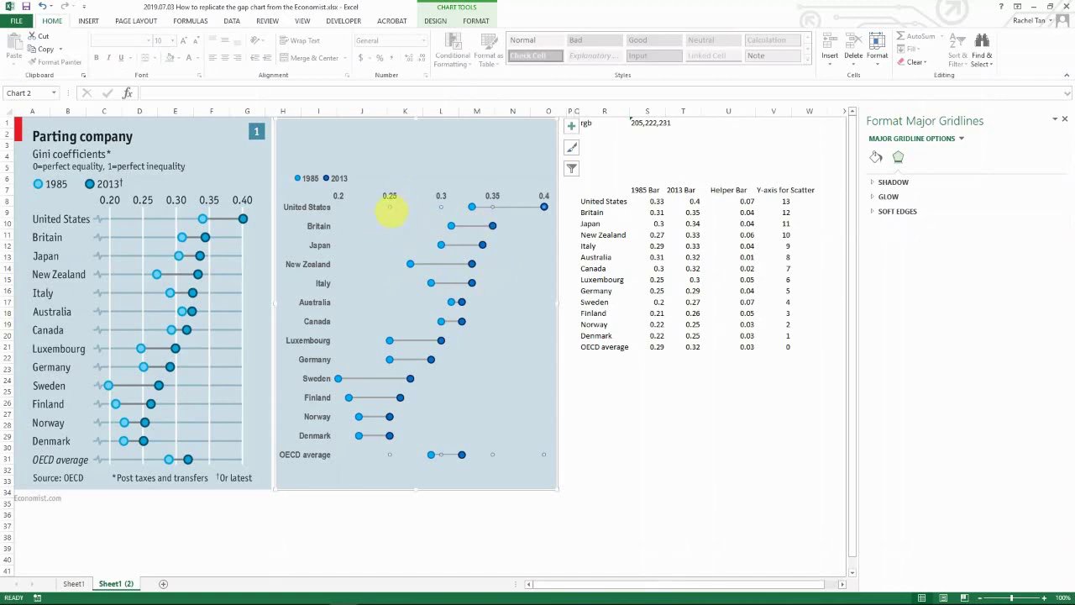
# Step: Try a solid white axis line, then undo the stray axis and plot area changes
pyautogui.rightClick(391, 220)
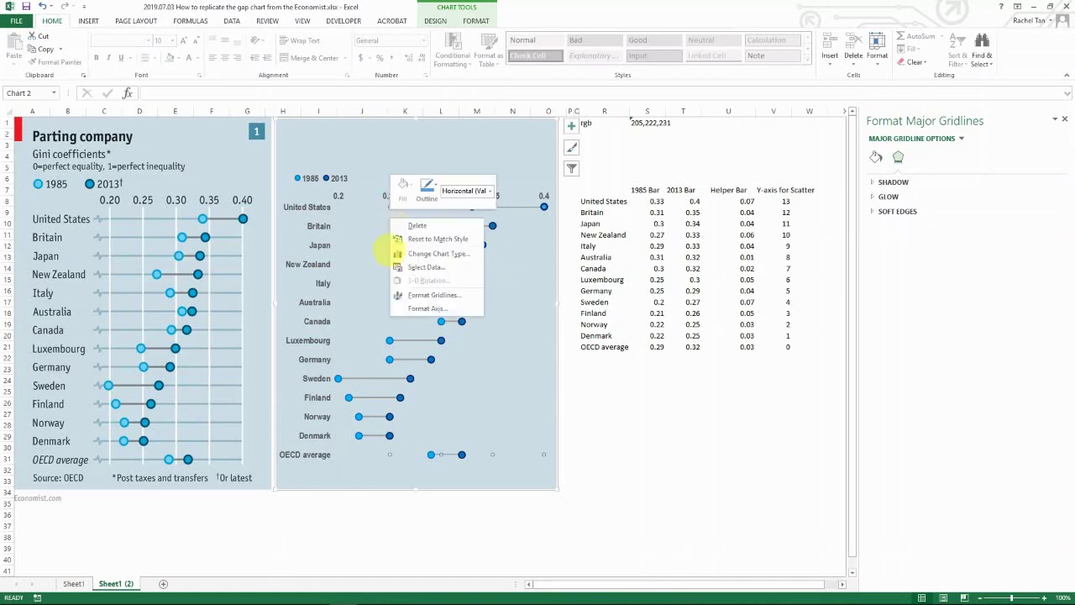
pyautogui.click(426, 308)
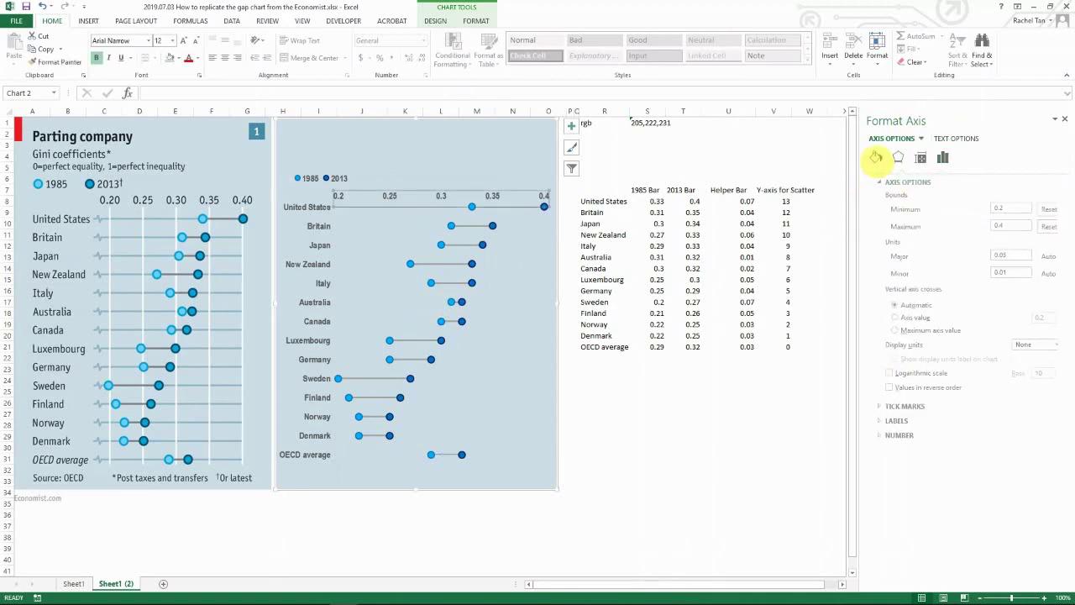
pyautogui.click(876, 157)
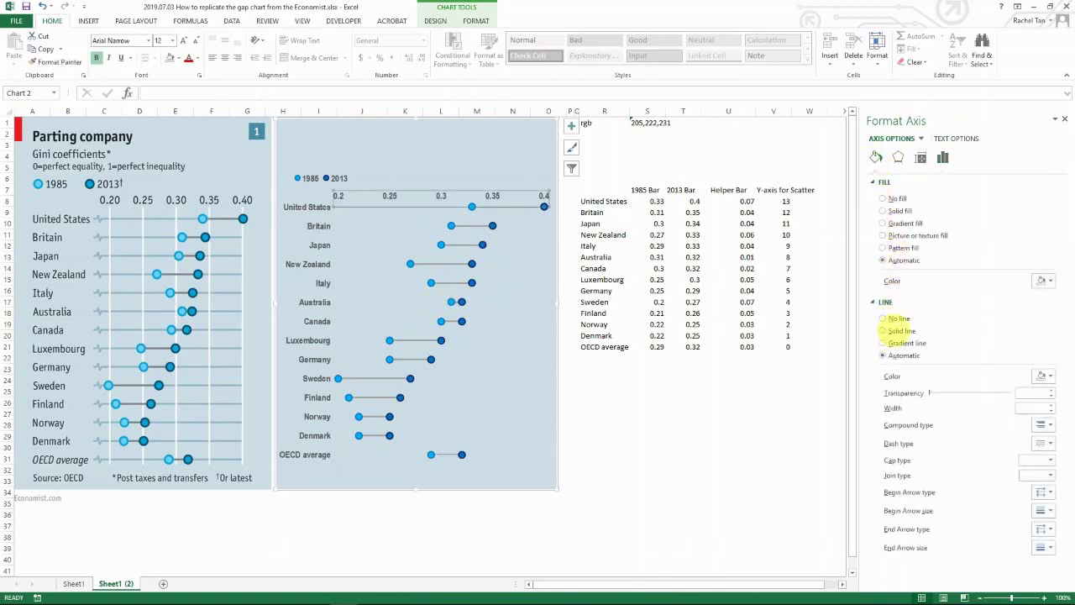
pyautogui.click(884, 330)
pyautogui.click(1044, 376)
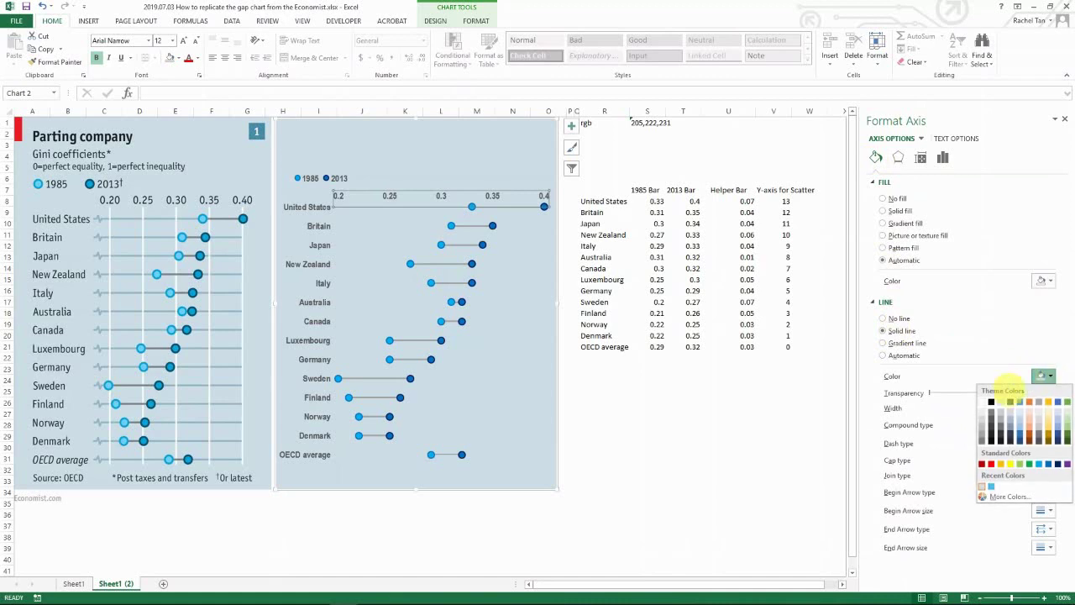
pyautogui.click(981, 401)
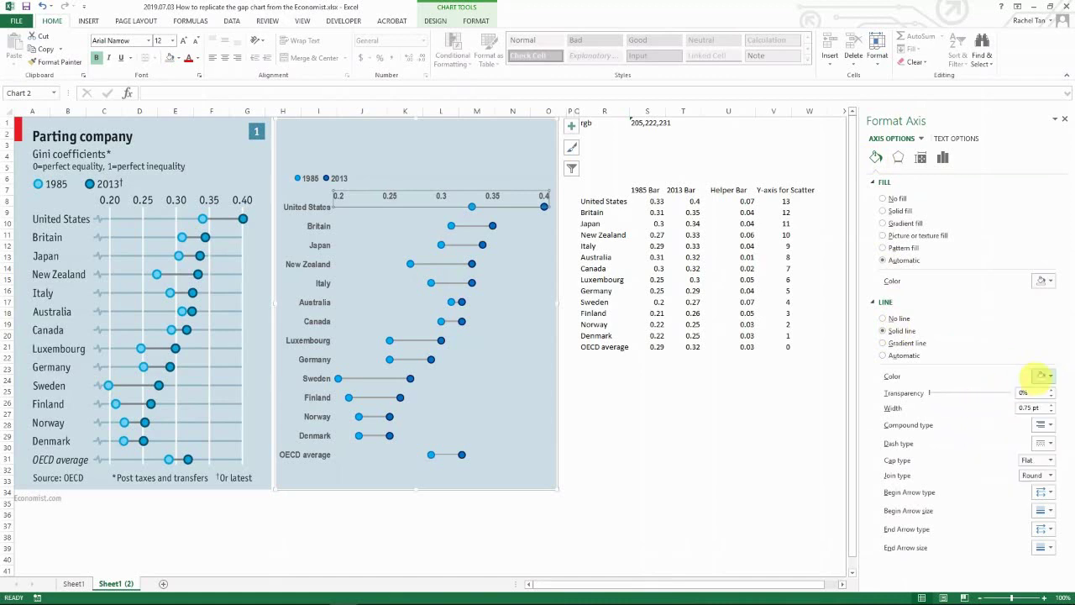
pyautogui.click(1042, 376)
pyautogui.click(991, 402)
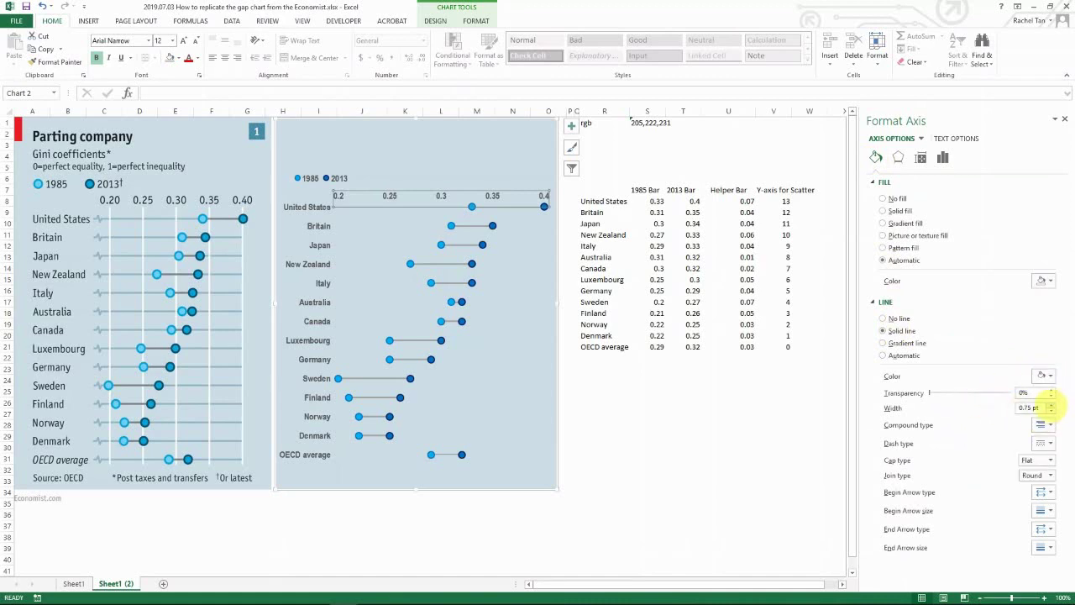
pyautogui.click(546, 283)
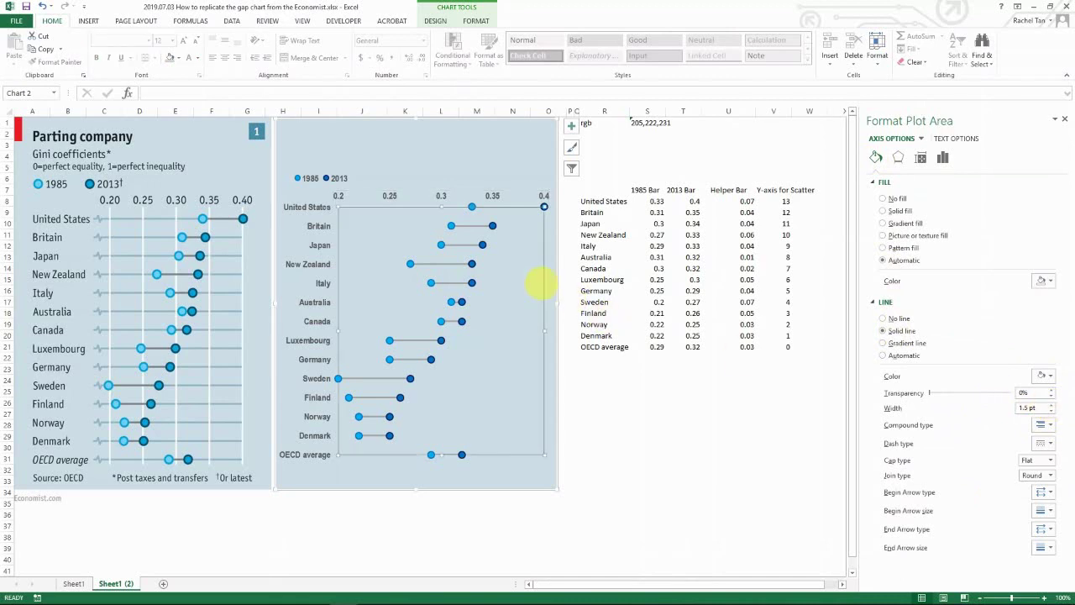
pyautogui.click(508, 234)
pyautogui.hotkey('ctrl', 'z')
pyautogui.hotkey('ctrl', 'z')
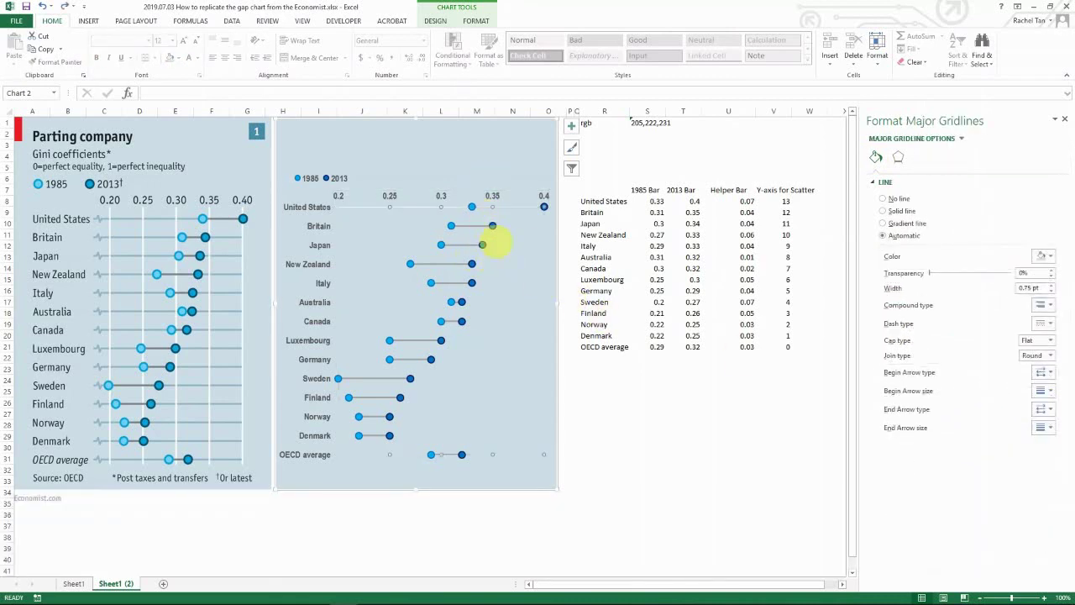
pyautogui.click(509, 286)
pyautogui.click(521, 163)
pyautogui.hotkey('ctrl', 'z')
pyautogui.hotkey('ctrl', 'z')
pyautogui.hotkey('ctrl', 'z')
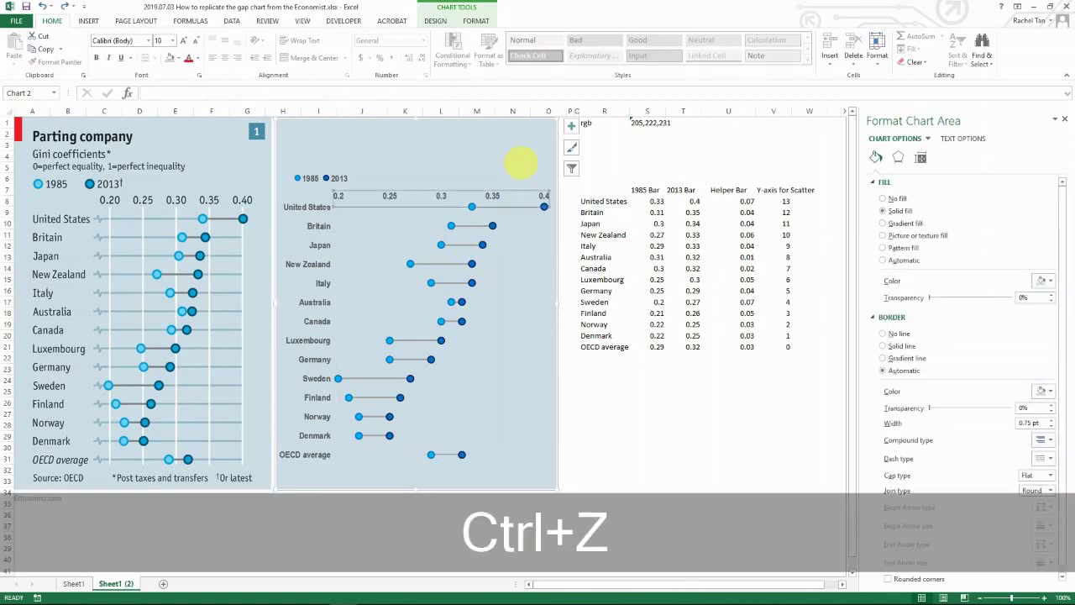
# Step: Make the vertical gridlines solid white and thicken them to 2.25 pt
pyautogui.click(492, 259)
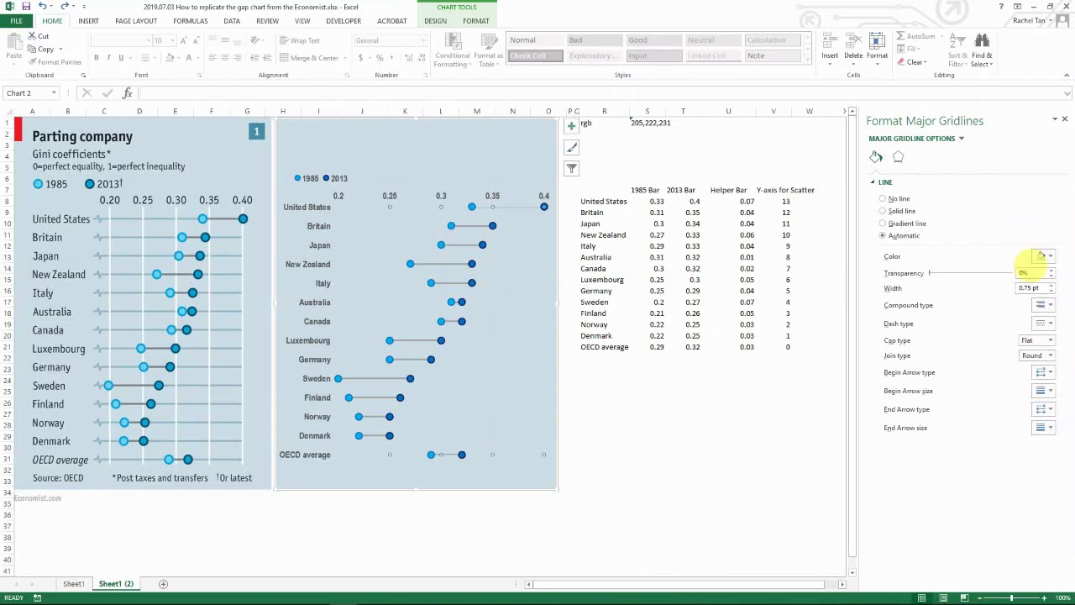
pyautogui.click(1044, 256)
pyautogui.click(990, 282)
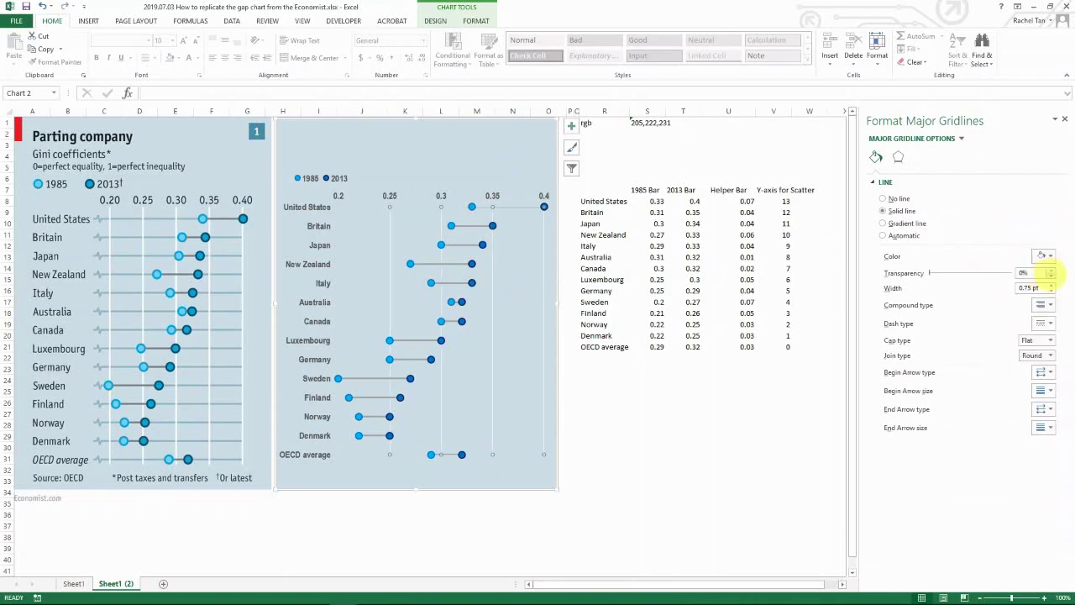
pyautogui.click(1052, 284)
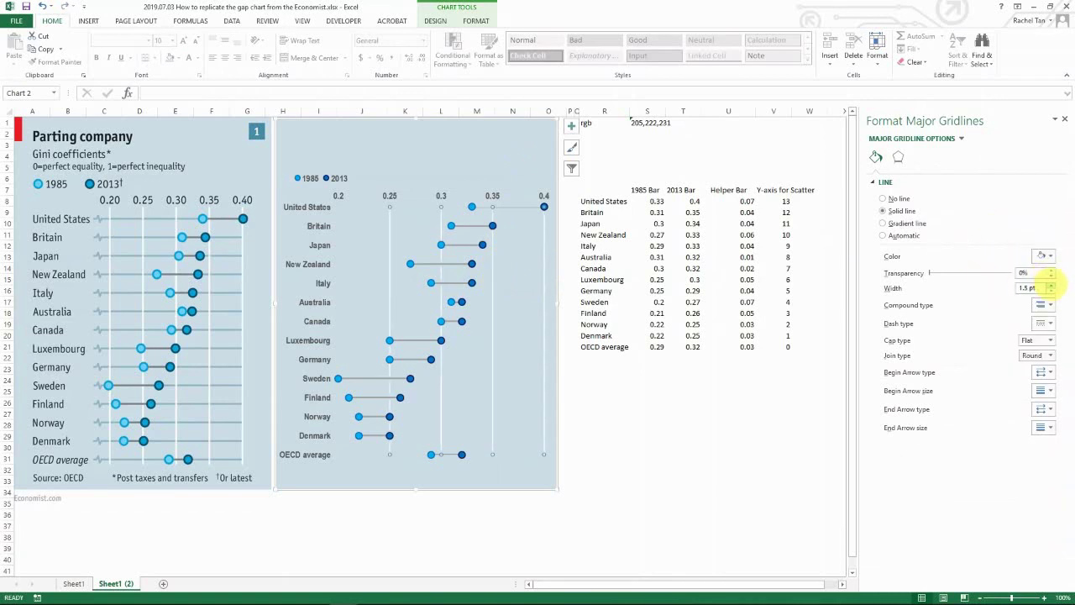
pyautogui.click(1050, 285)
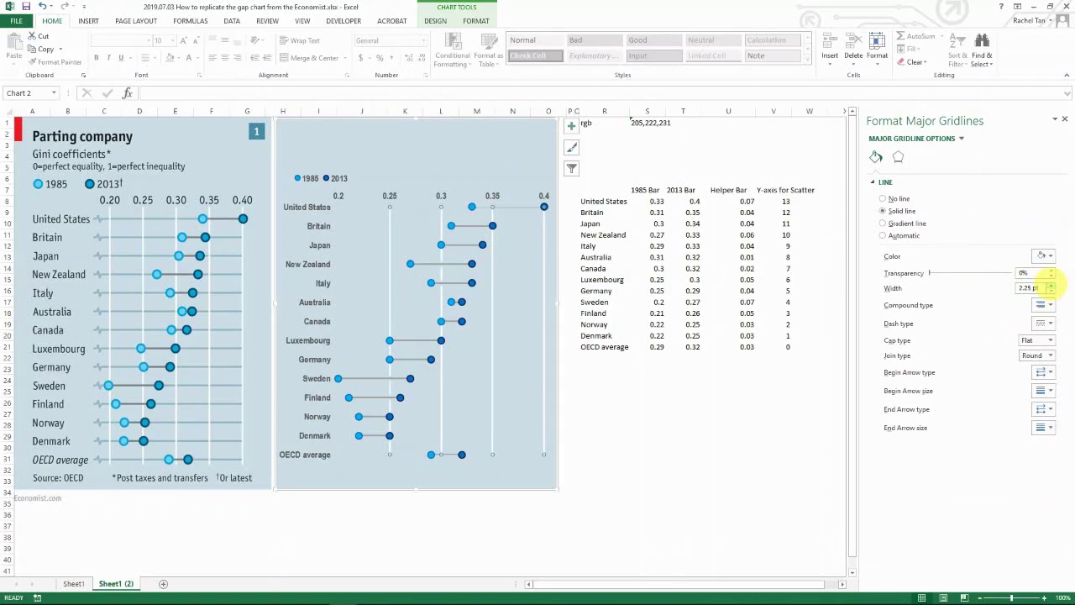
pyautogui.click(646, 392)
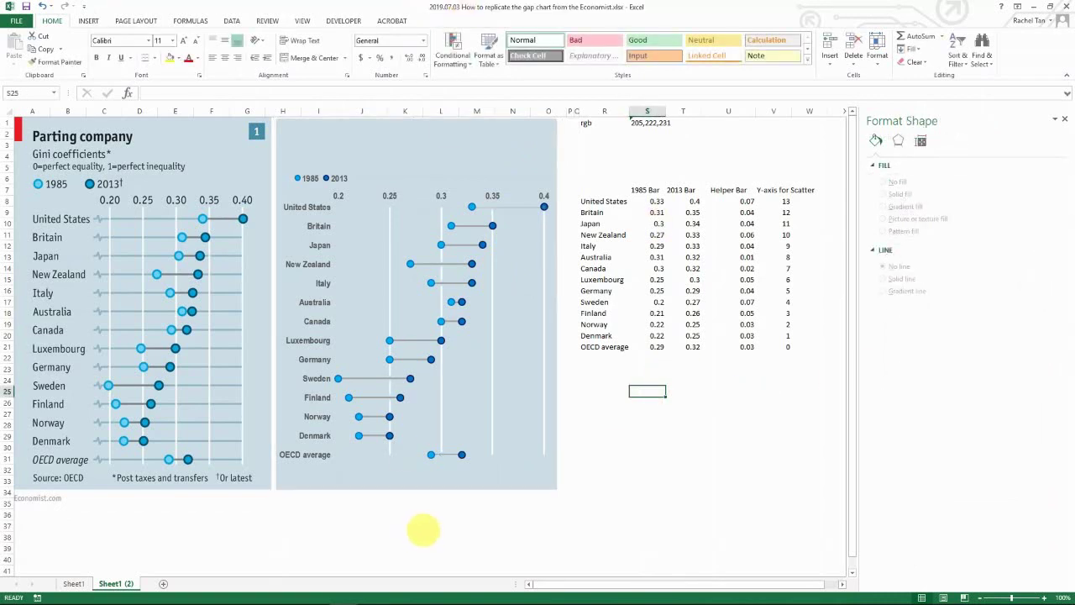